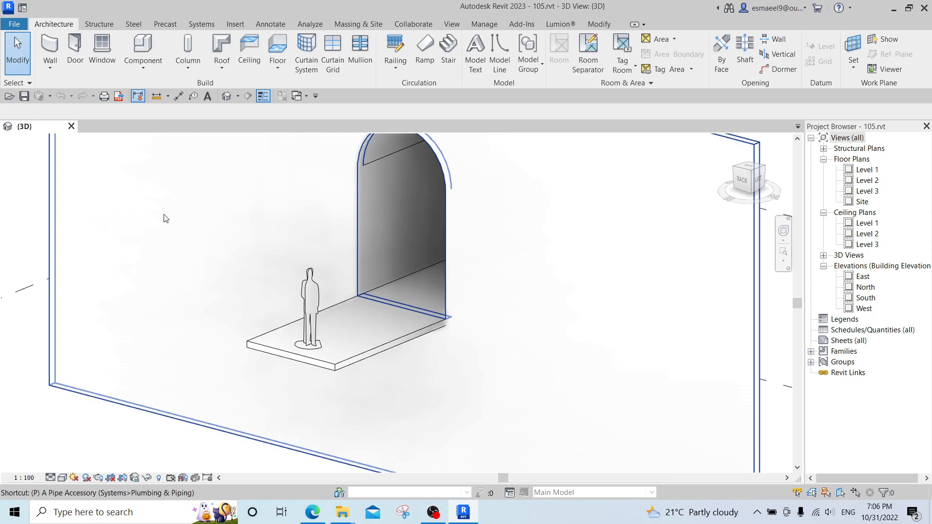
- Open the project 104.rvt and bring up its Level 1 floor plan
click(23, 8)
click(417, 202)
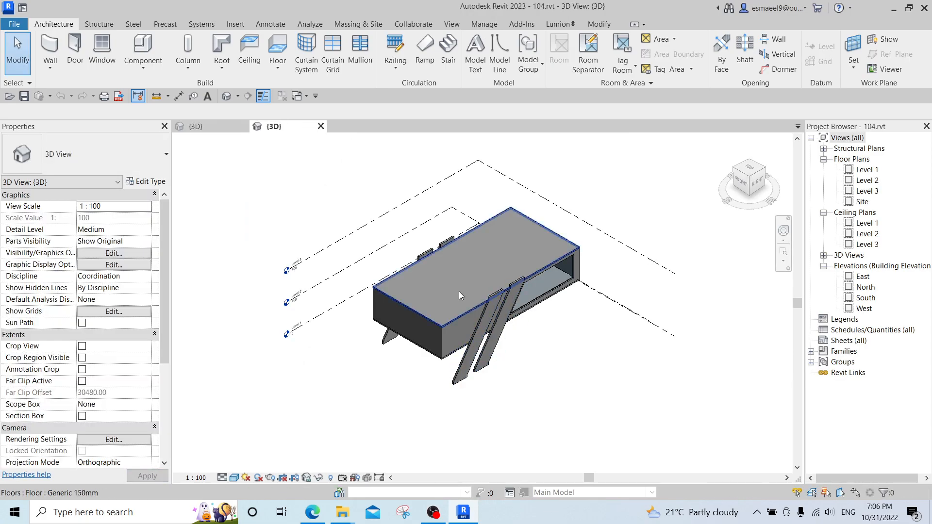
scroll(510, 253, up, 5)
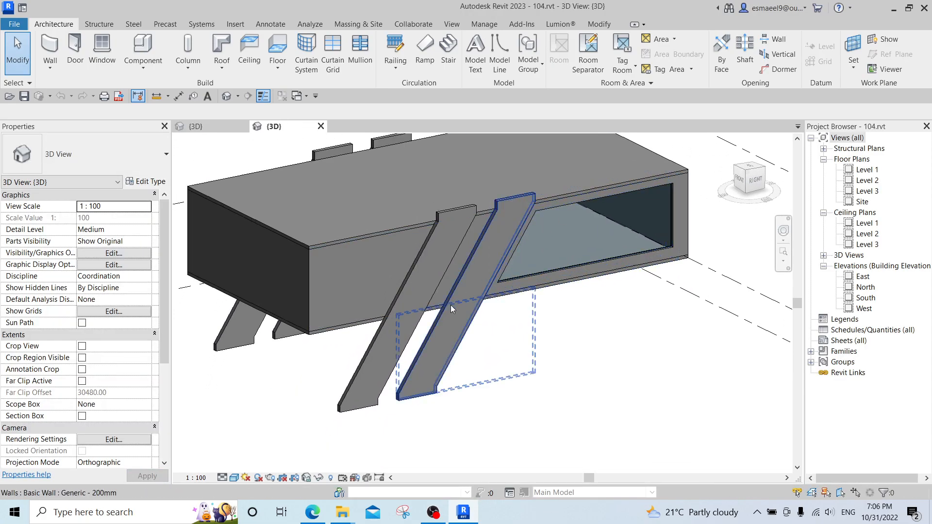
double_click(868, 169)
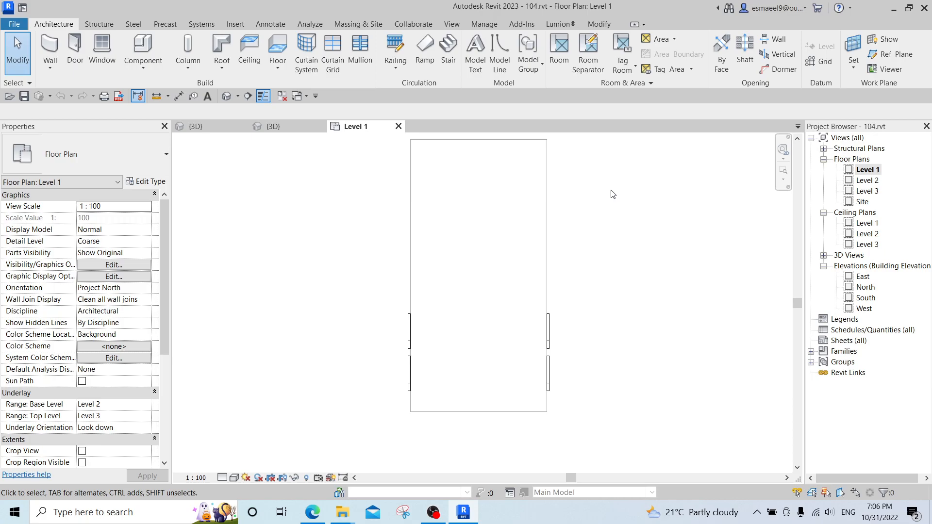
- Close the Project Browser and restore it
click(926, 126)
right_click(608, 232)
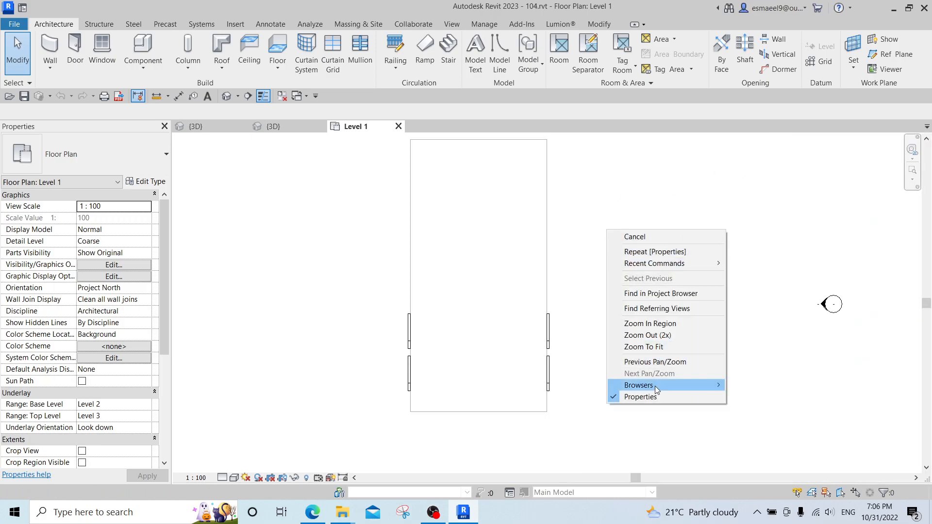
click(581, 192)
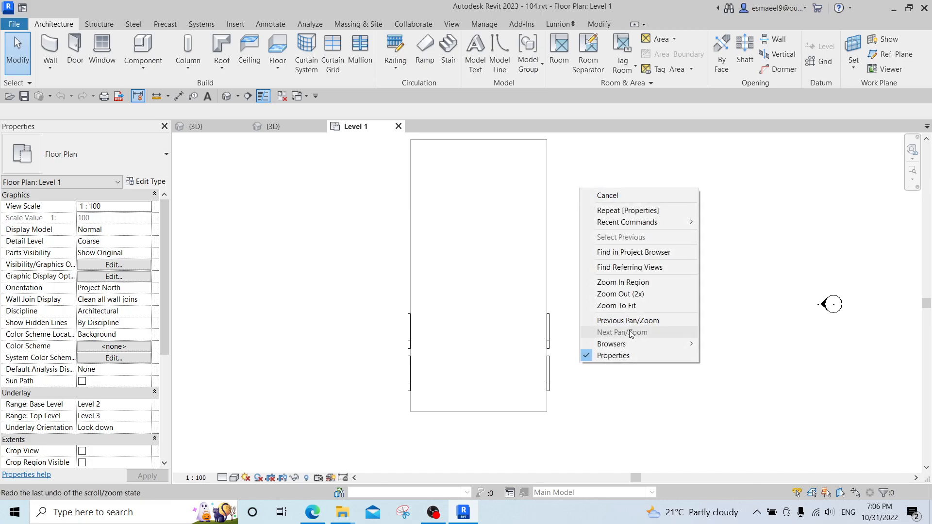
mouse_move(675, 343)
click(739, 344)
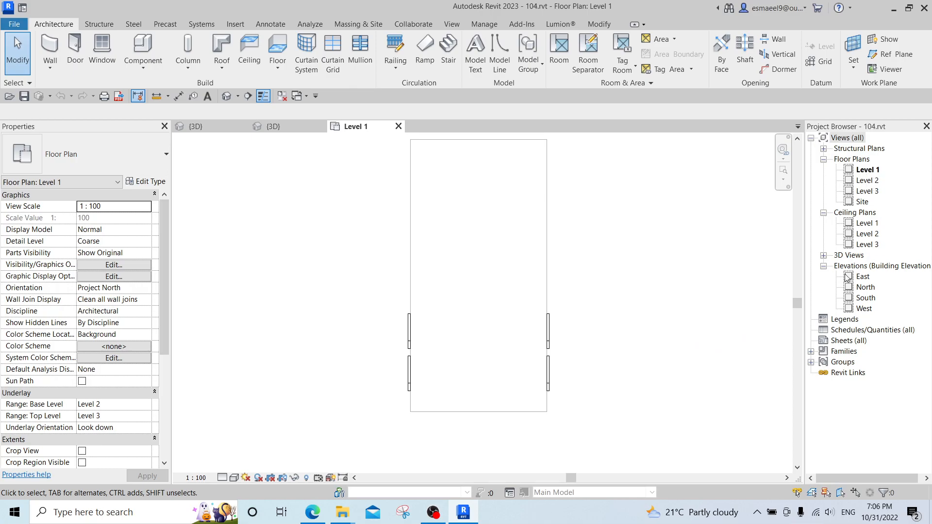
- Open the default 3D view, with Ceiling Plans collapsed and 3D Views expanded in the Project Browser
click(822, 267)
click(823, 266)
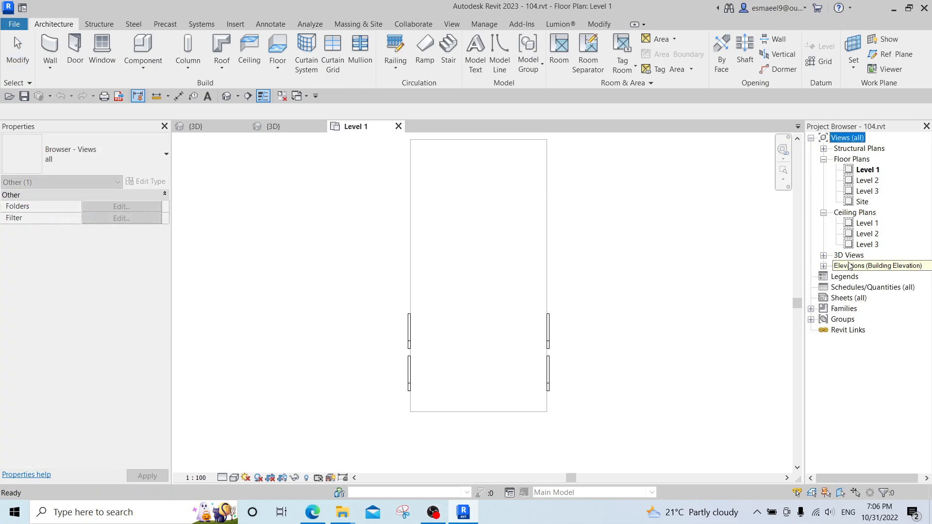
click(824, 266)
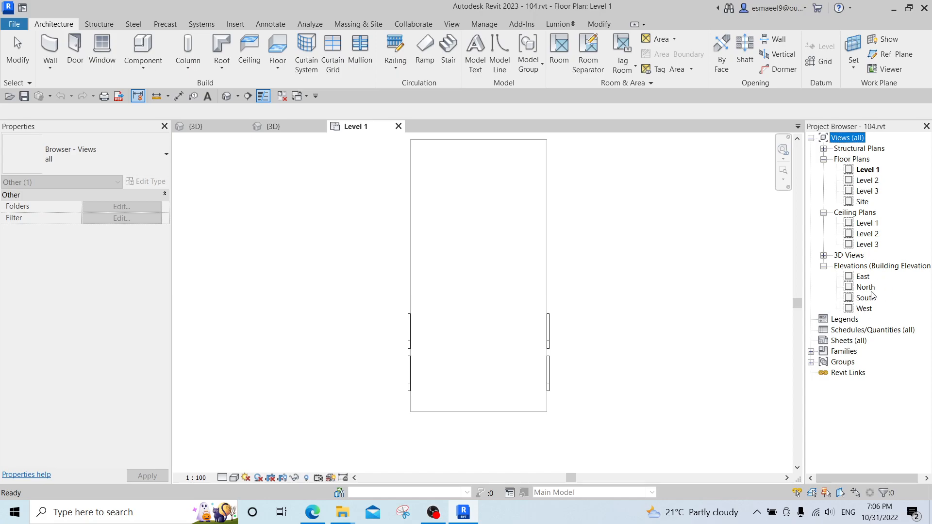
click(824, 213)
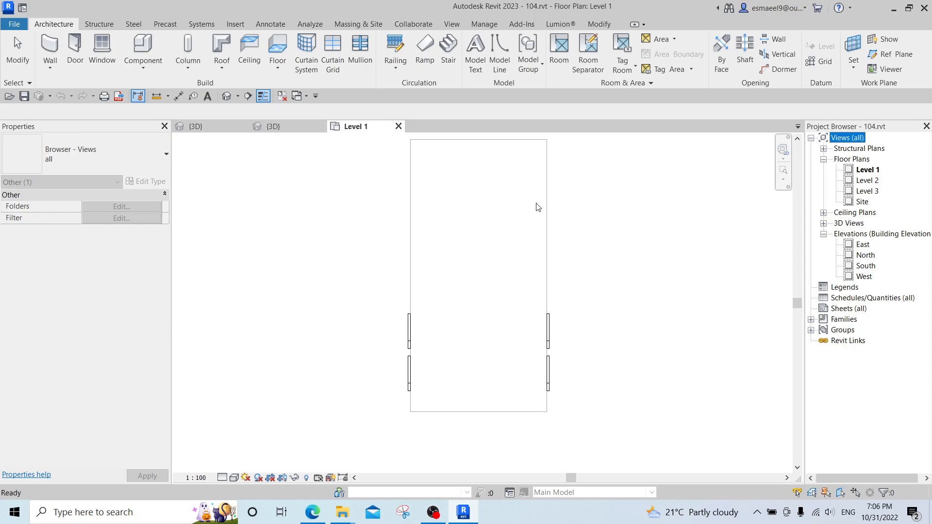
click(228, 97)
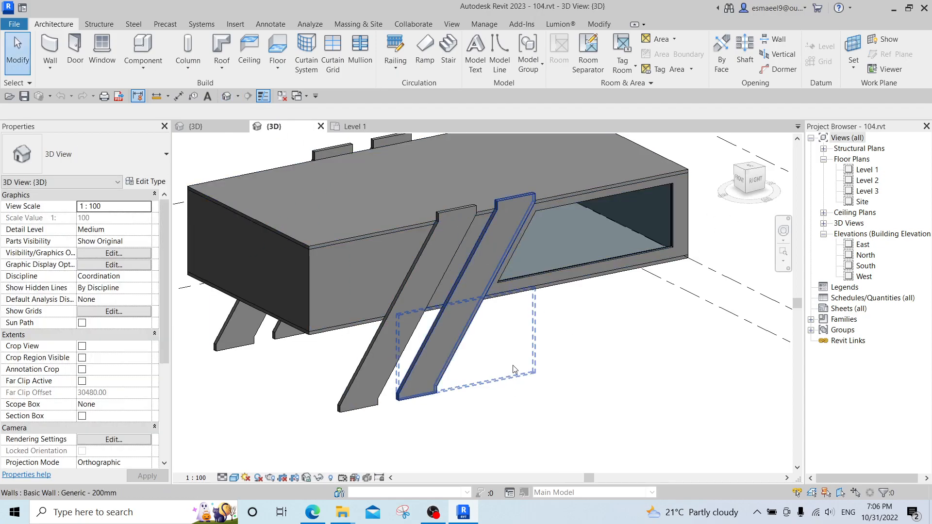
click(825, 224)
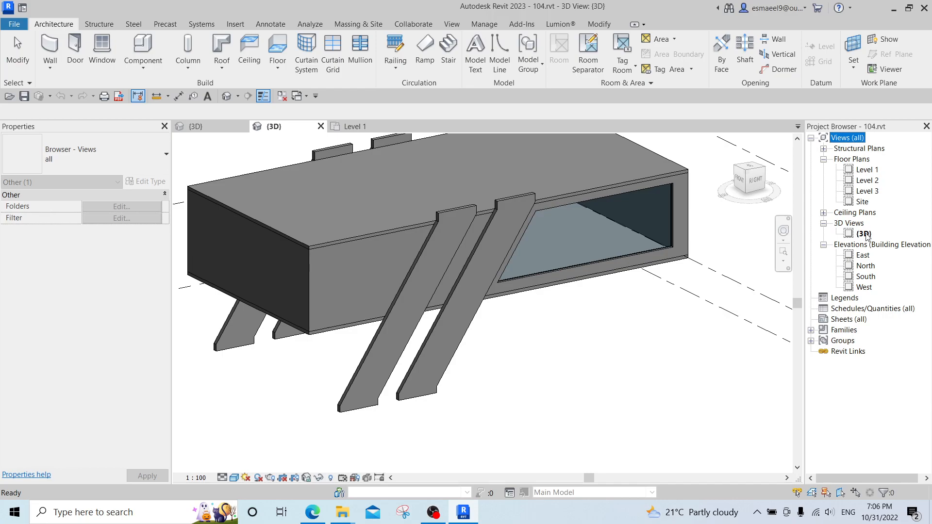
- Open the Level 1 floor plan and set up a new wall of type Interior - 135mm Partition (2-hr)
double_click(869, 170)
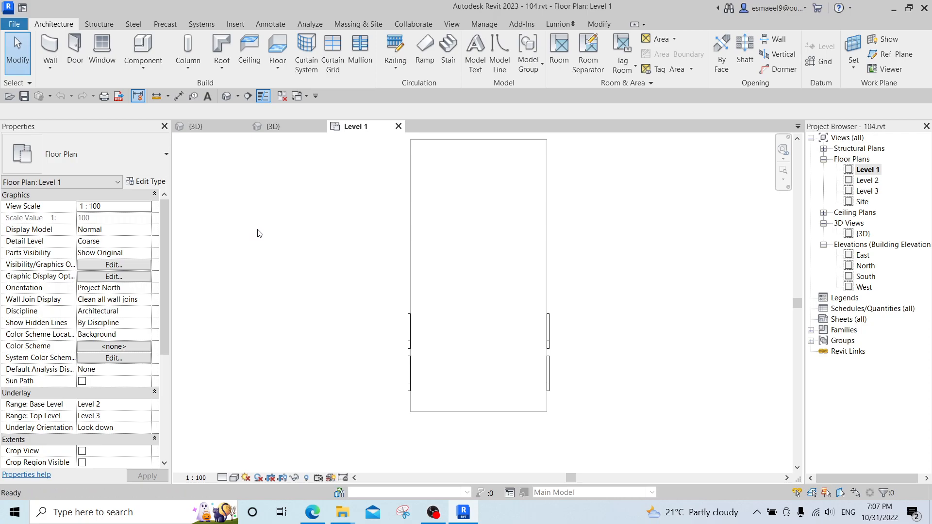
key(w)
key(a)
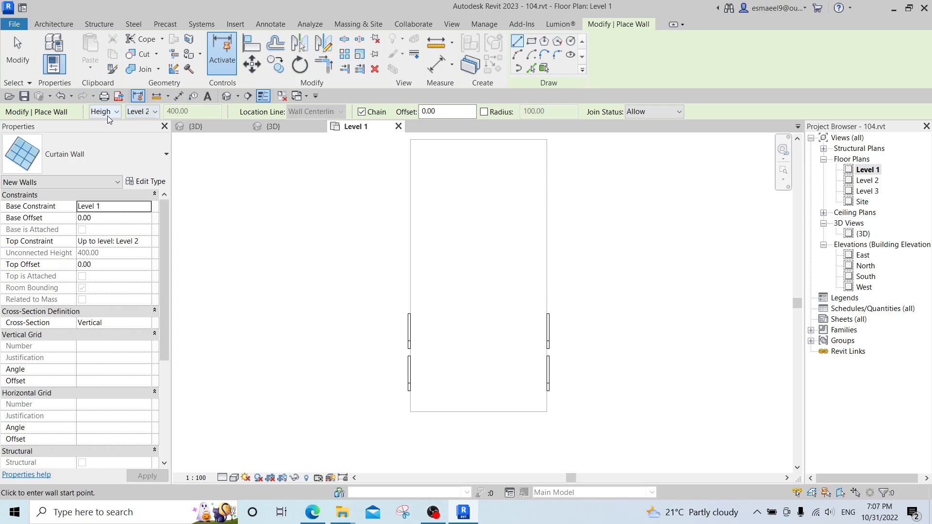
click(139, 113)
click(141, 113)
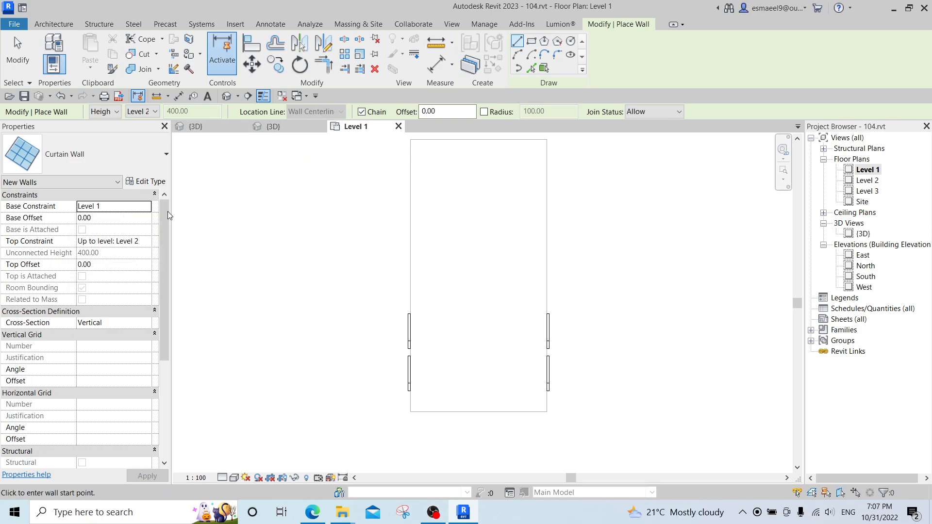
click(119, 163)
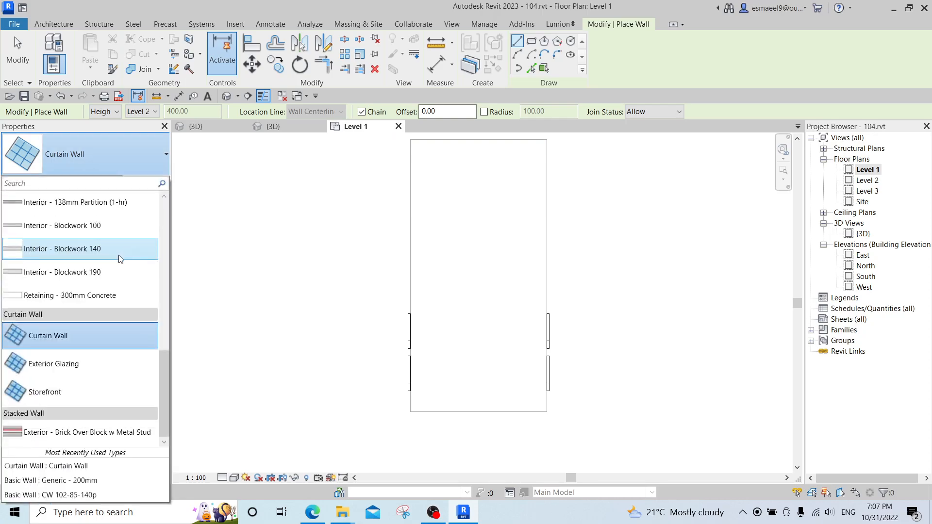
scroll(121, 258, up, 2)
click(121, 248)
- Set the wall location line to Finish Face: Interior and try out a vertical wall beside the building
click(316, 112)
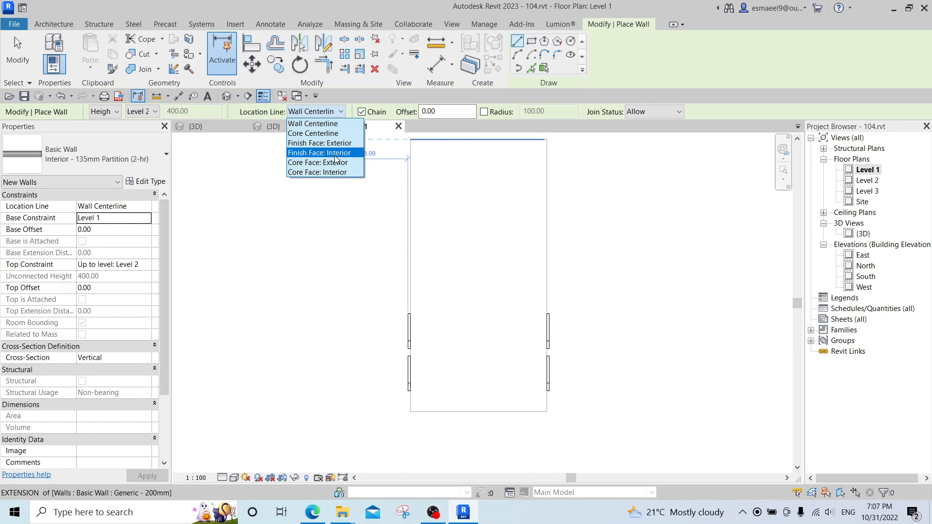
scroll(347, 305, up, 2)
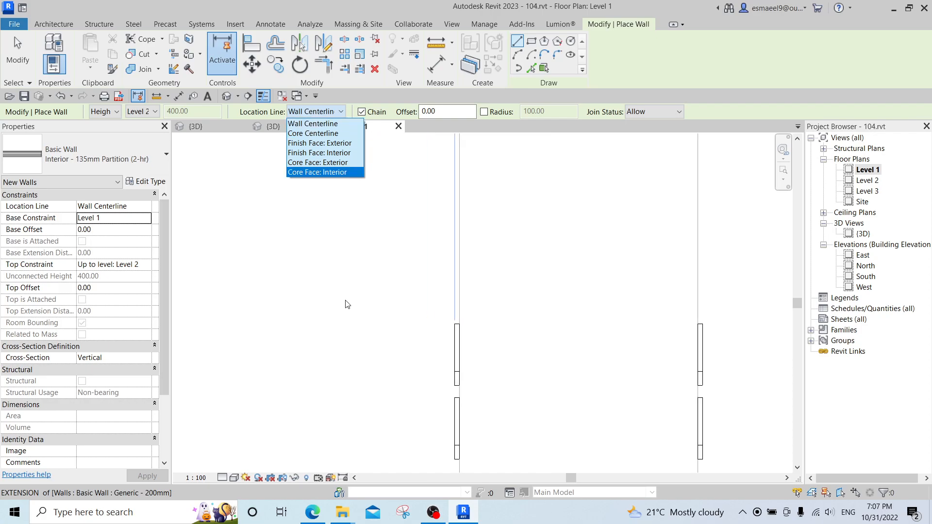
click(320, 152)
click(364, 302)
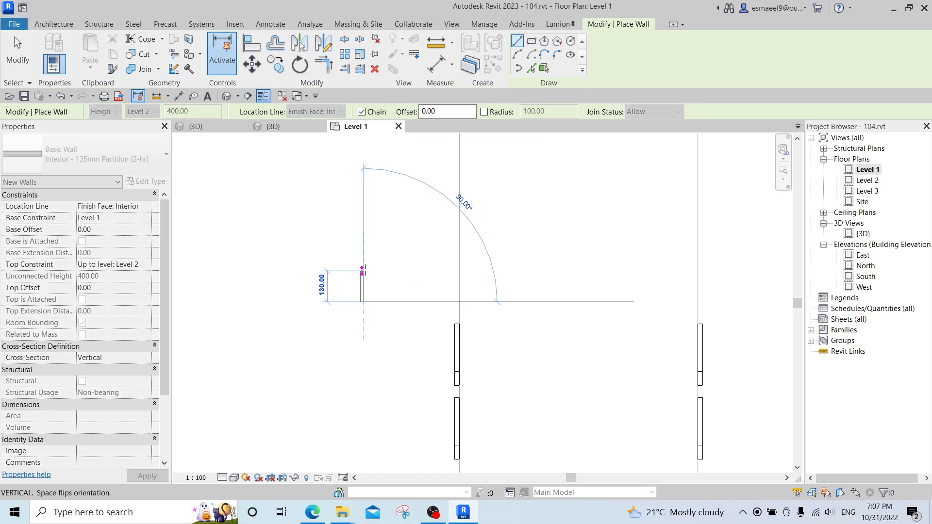
scroll(364, 270, up, 5)
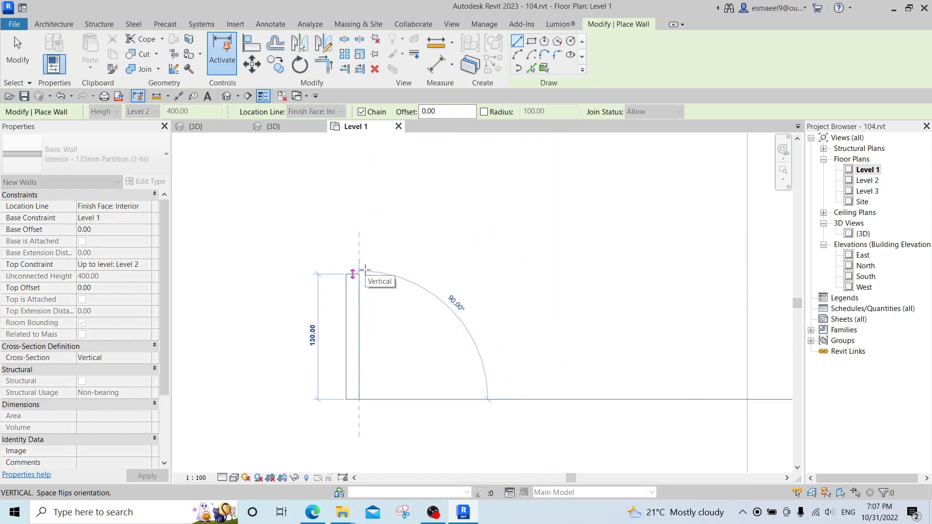
key(Escape)
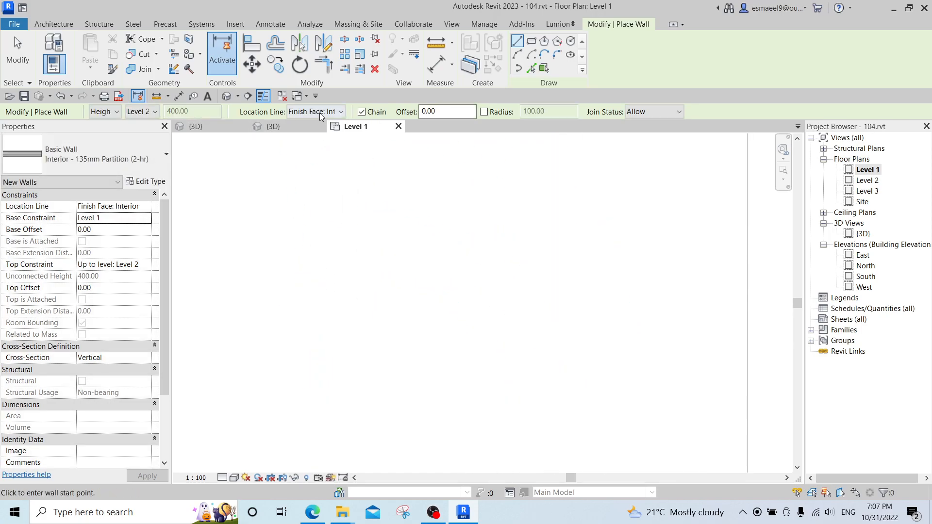
- Set the wall location line to Wall Centerline and try out a short wall segment
click(320, 115)
click(313, 123)
click(394, 294)
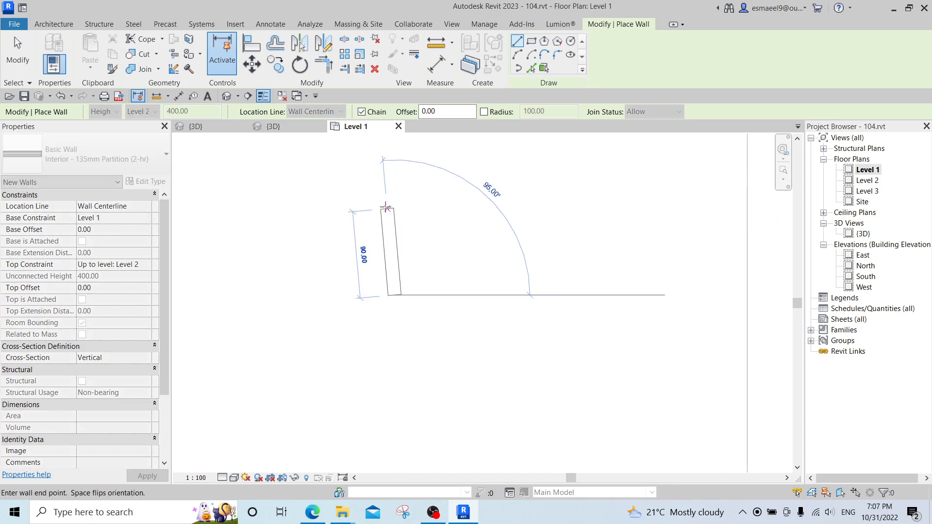
key(Escape)
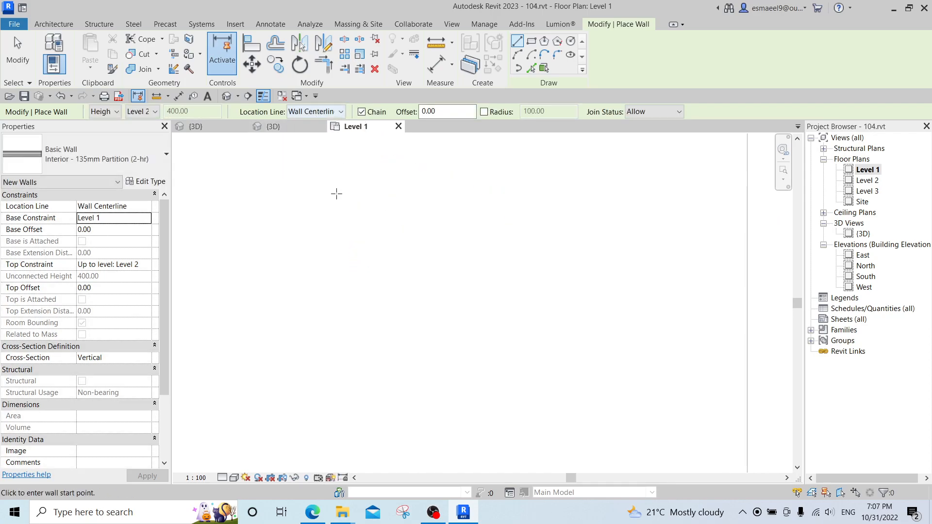
scroll(437, 287, down, 6)
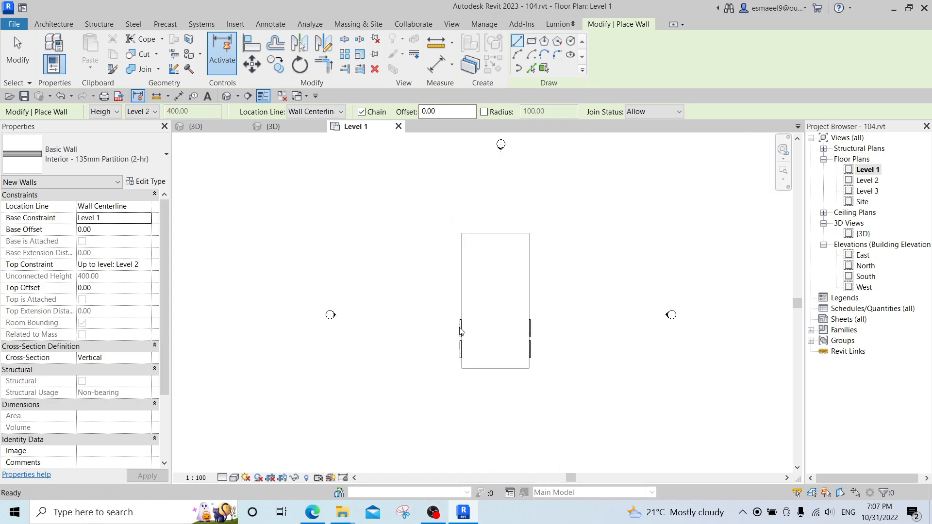
key(Escape)
scroll(490, 354, up, 4)
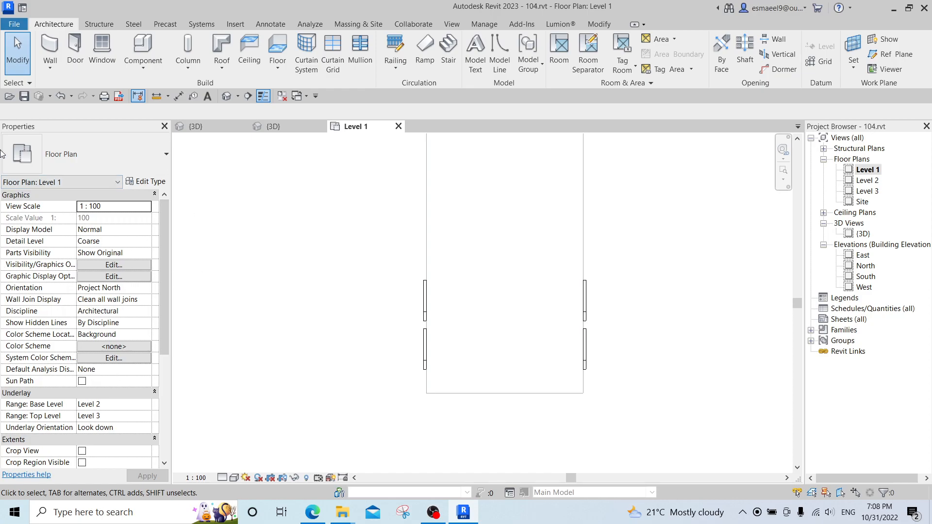
- Draw a straight vertical Interior - 135mm Partition (2-hr) wall to the left of the building outline
scroll(305, 238, down, 4)
middle_drag(395, 291, 539, 335)
key(w)
key(a)
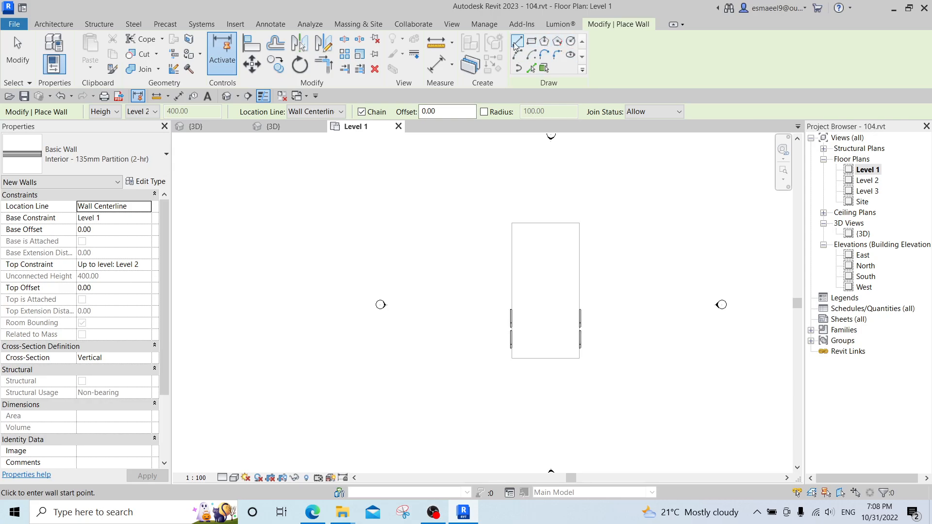
click(463, 279)
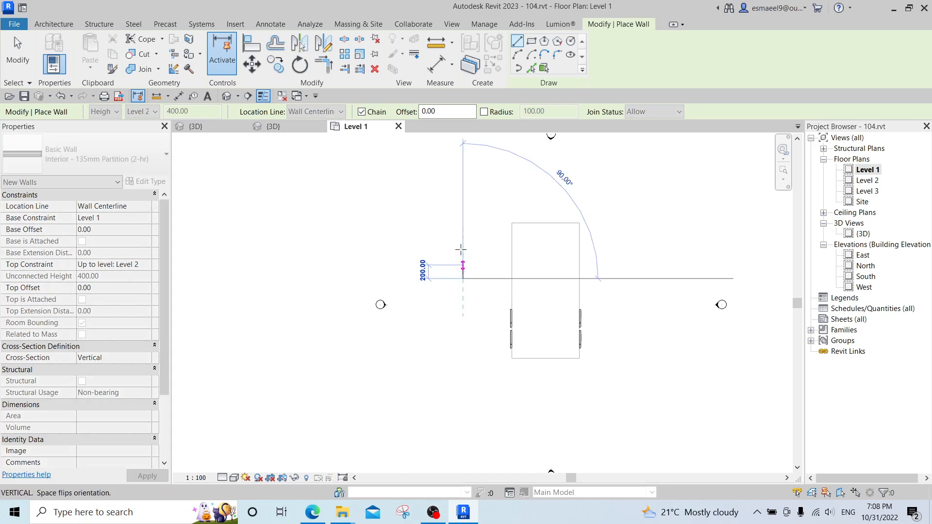
click(462, 197)
key(Escape)
- Draw a tall, narrow rectangular loop of walls to the left of the straight wall
scroll(445, 214, up, 3)
click(530, 42)
click(402, 185)
click(372, 297)
- Draw a circular wall with a radius of about 250 to the left of the rectangular walls
click(571, 41)
click(295, 236)
click(320, 212)
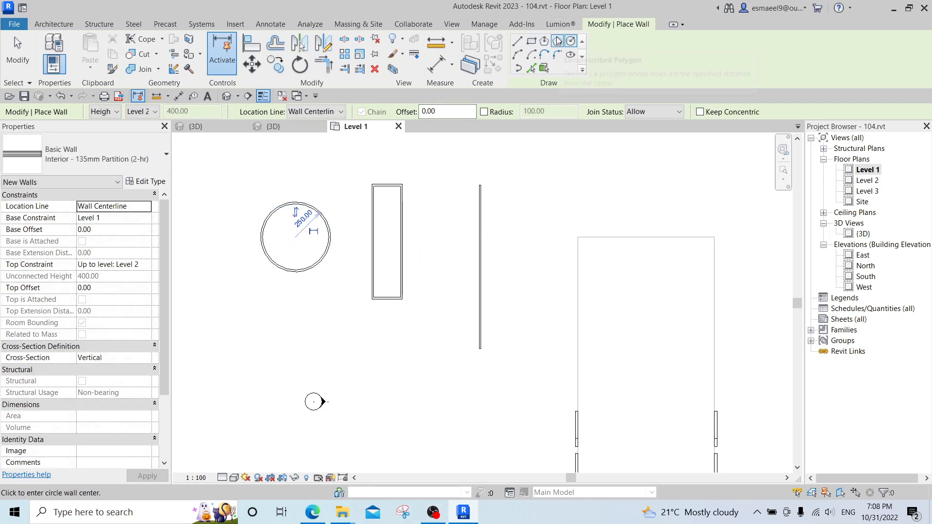
- Draw a six-sided polygon of walls to the left of the circular wall
click(558, 41)
middle_drag(295, 237, 437, 232)
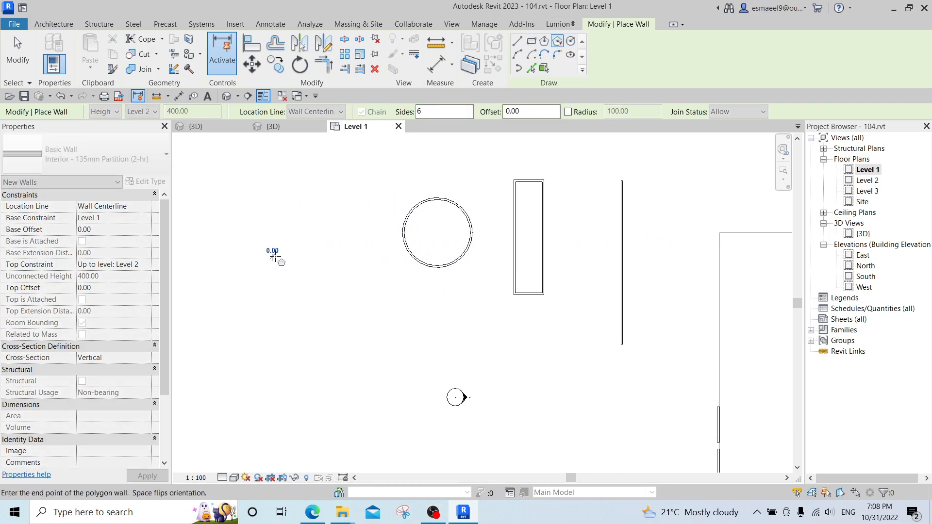
click(313, 256)
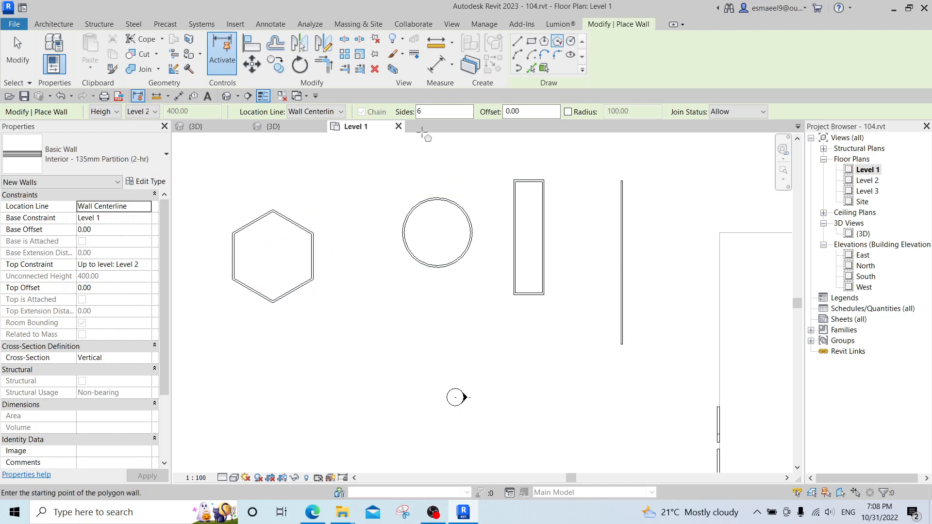
- Set the polygon to 8 sides and draw a smaller octagonal wall loop below the hexagon
drag(427, 112, 391, 116)
text(8)
click(346, 344)
click(376, 354)
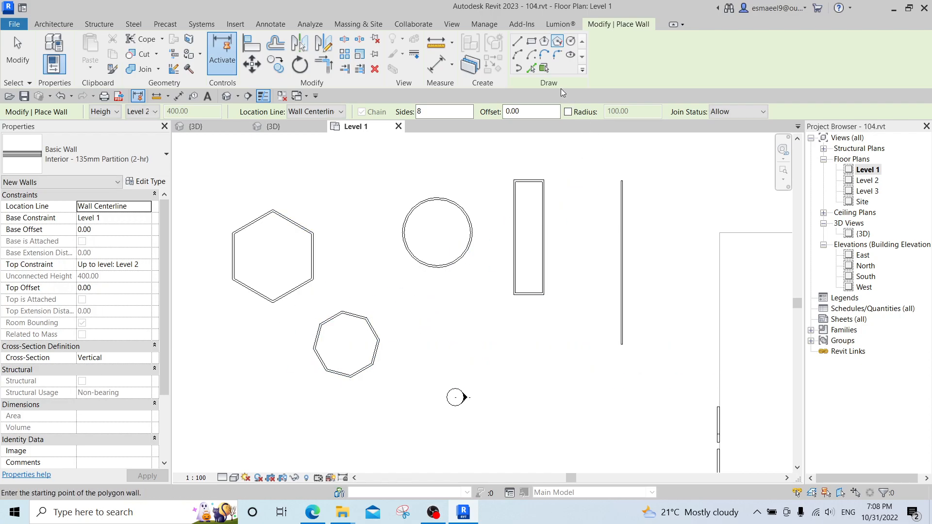
middle_drag(632, 264, 420, 185)
scroll(504, 306, down, 1)
middle_drag(472, 327, 541, 299)
key(Escape)
- Create a nearly square Generic 150mm floor in the open area to the left of the building outline
middle_drag(523, 333, 575, 281)
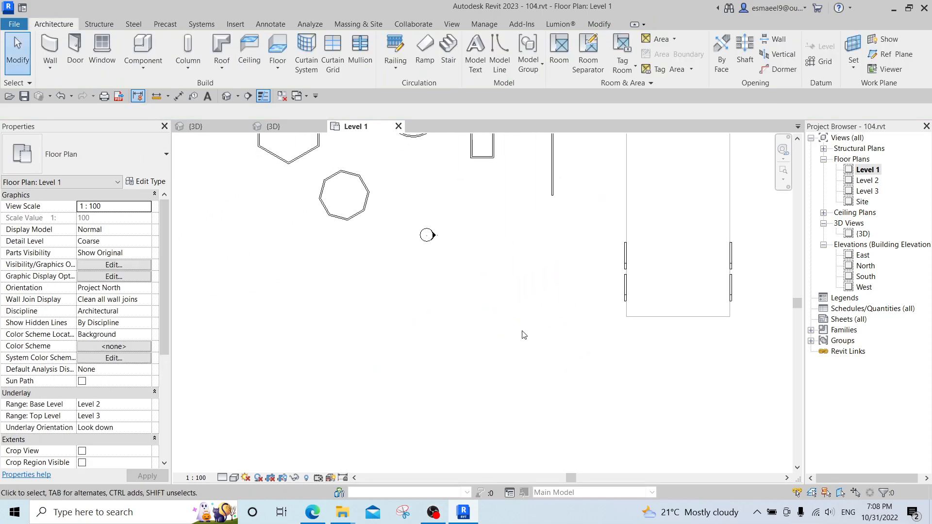
scroll(526, 295, down, 1)
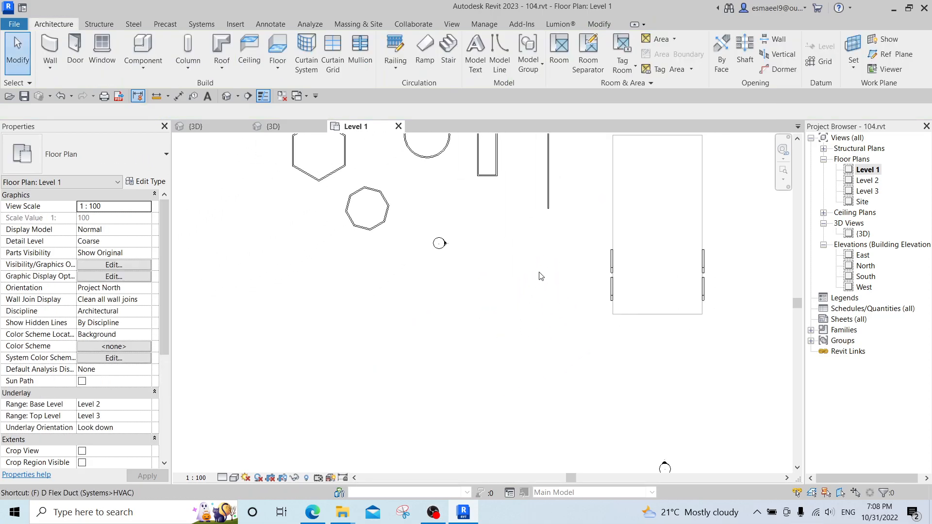
key(s)
key(b)
click(625, 40)
click(513, 269)
click(563, 322)
key(Escape)
- Create Interior - 135mm Partition (2-hr) walls along all four edges of the square floor by picking its edge chain
key(w)
key(a)
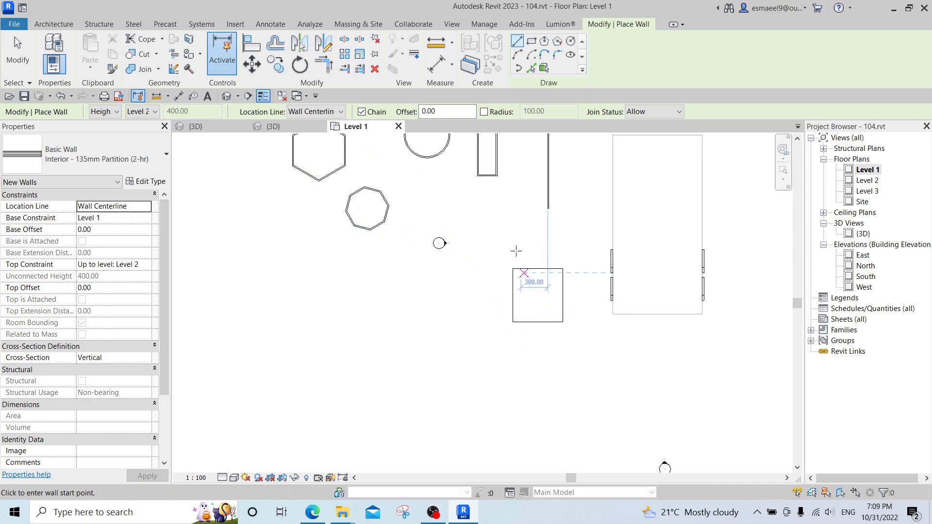
click(534, 66)
middle_drag(568, 290, 528, 267)
scroll(529, 267, up, 2)
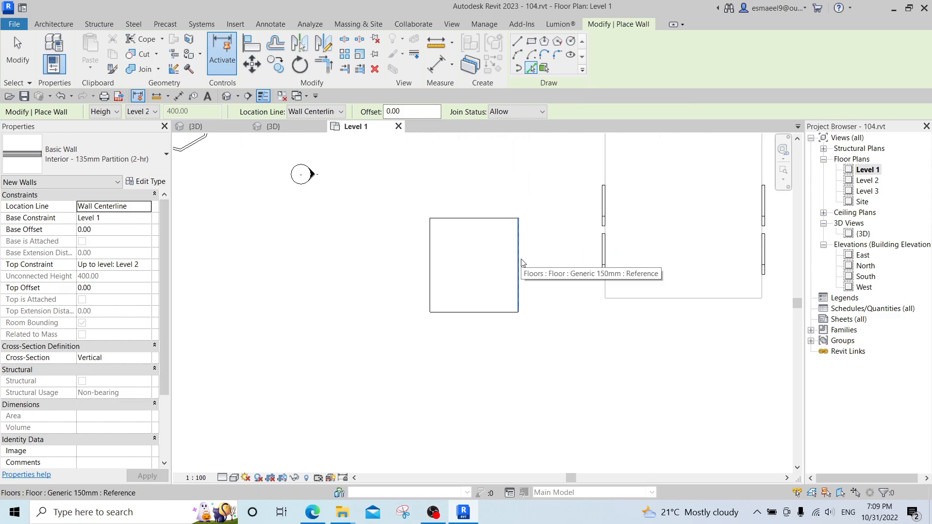
key(Tab)
key(Tab)
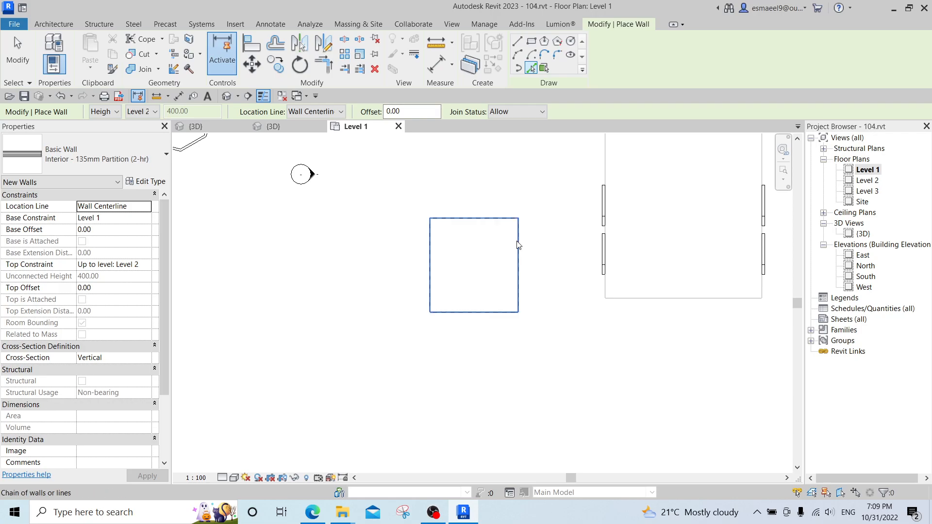
click(521, 249)
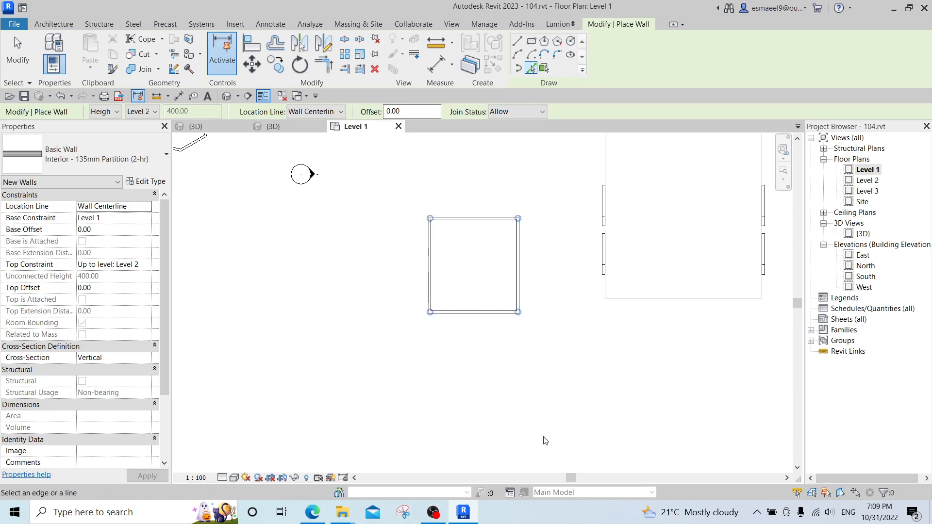
scroll(441, 286, up, 2)
scroll(563, 264, down, 2)
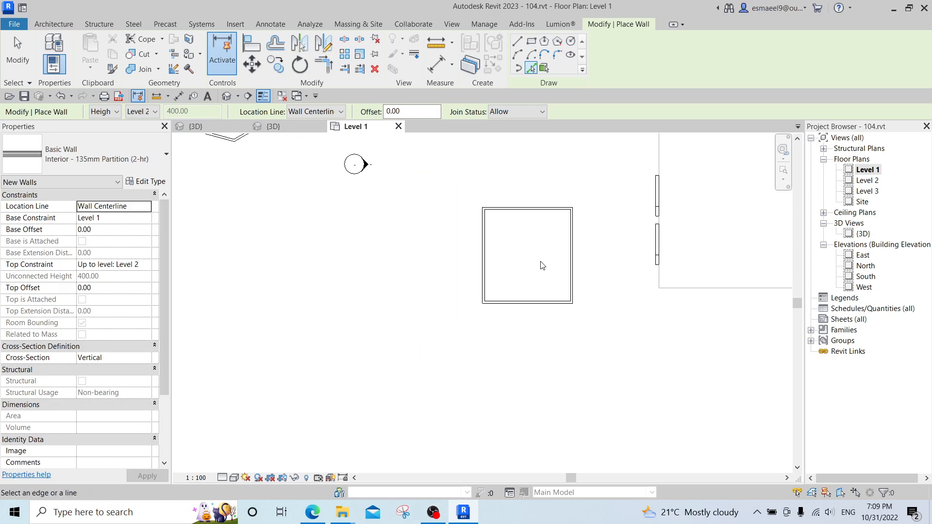
scroll(495, 263, down, 3)
- Examine the drawn wall shapes and the building from several distances and angles in the 3D view
key(ctrl+Tab)
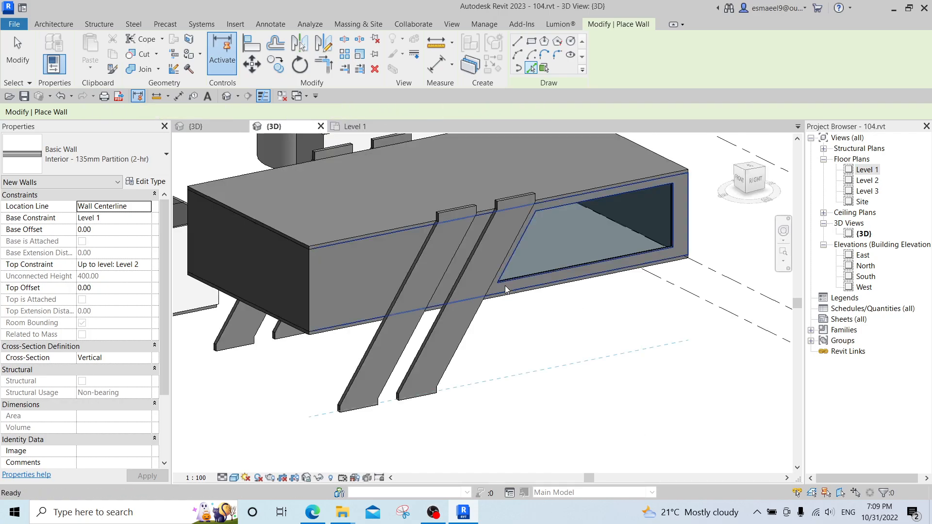
scroll(432, 312, down, 2)
shift+middle_drag(430, 312, 595, 334)
scroll(496, 282, up, 4)
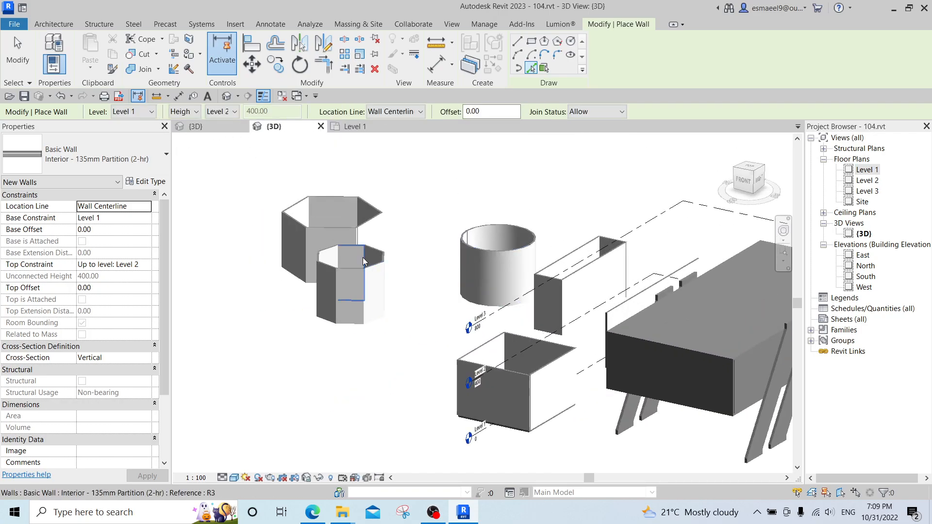
scroll(626, 310, down, 5)
scroll(708, 336, up, 4)
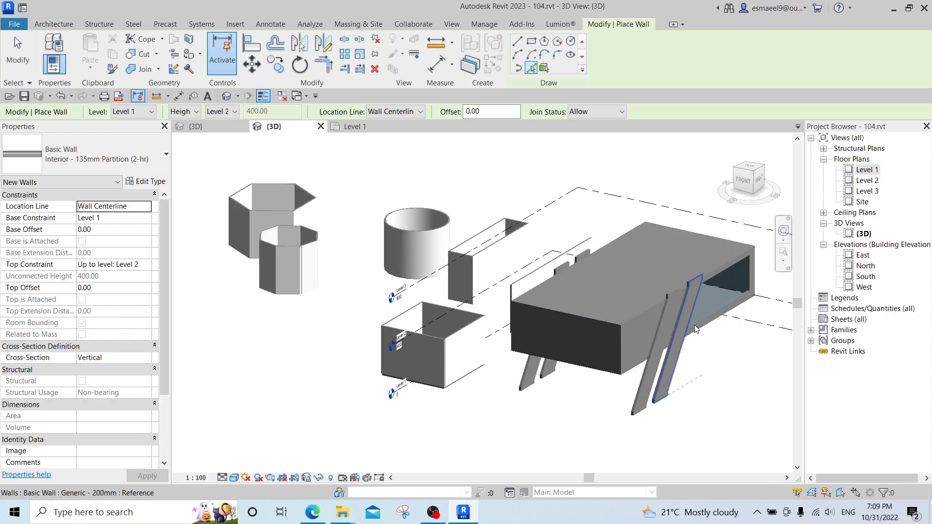
middle_drag(687, 326, 609, 290)
key(Escape)
scroll(631, 277, up, 3)
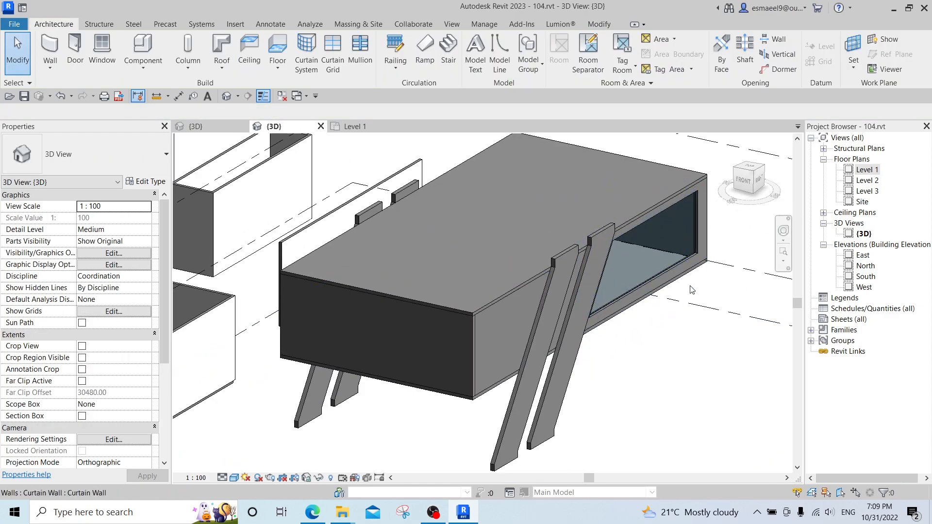
- In the Level 1 plan, draw a horizontal Curtain Wall about 1200 long below the square room
double_click(868, 171)
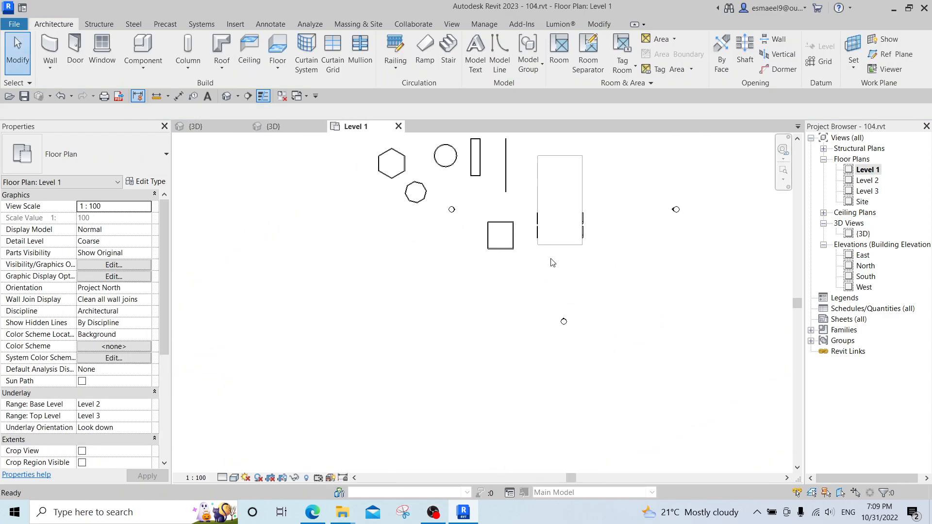
key(a)
click(85, 155)
click(112, 312)
click(499, 294)
key(Escape)
- Draw a horizontal Exterior Glazing curtain wall about 2400 long to the right of the first curtain wall
click(93, 159)
click(66, 347)
click(518, 295)
click(625, 295)
key(Escape)
- Draw a Storefront curtain wall to the right of the Exterior Glazing wall, in line with it
click(92, 155)
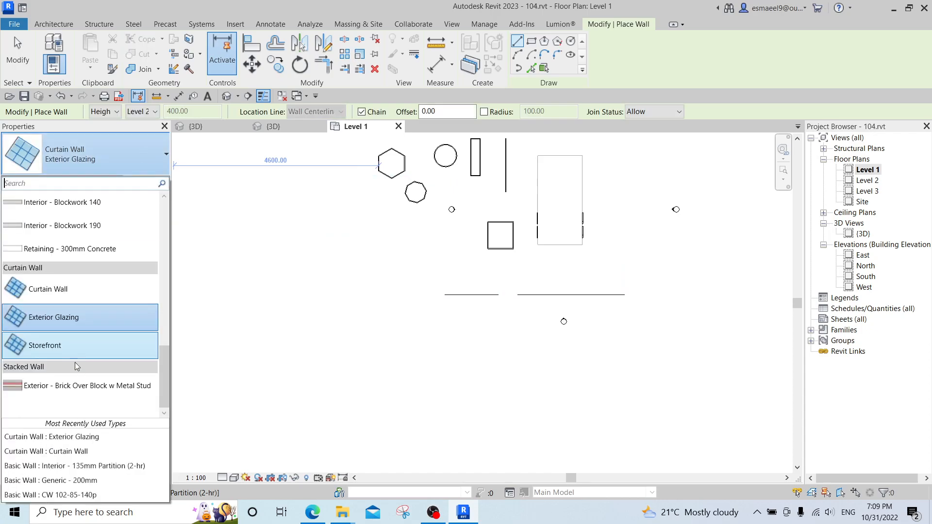
click(75, 352)
click(659, 295)
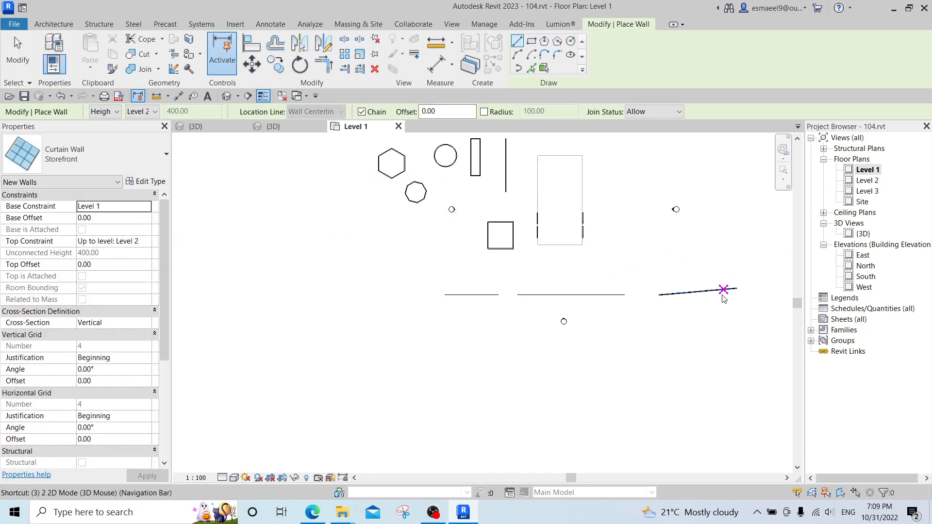
- Compare the panels, grids and mullions of the three curtain wall types in the 3D view
key(d)
scroll(595, 323, down, 6)
shift+middle_drag(620, 335, 680, 328)
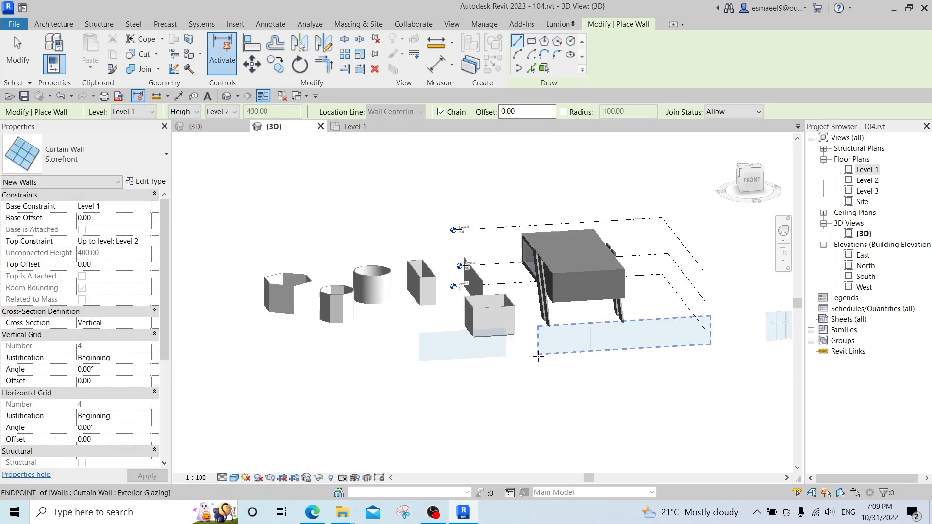
key(Escape)
key(Escape)
scroll(540, 358, up, 5)
middle_drag(553, 310, 127, 300)
scroll(446, 280, up, 2)
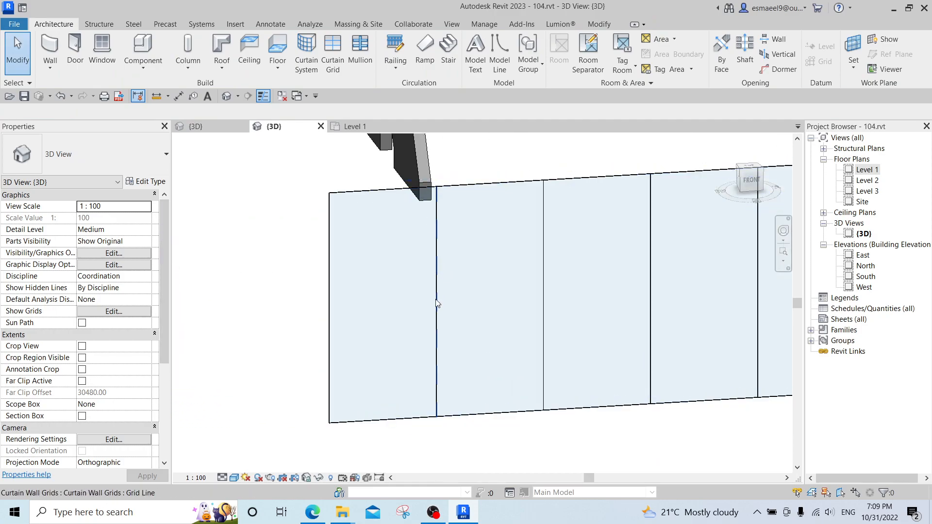
scroll(506, 322, down, 4)
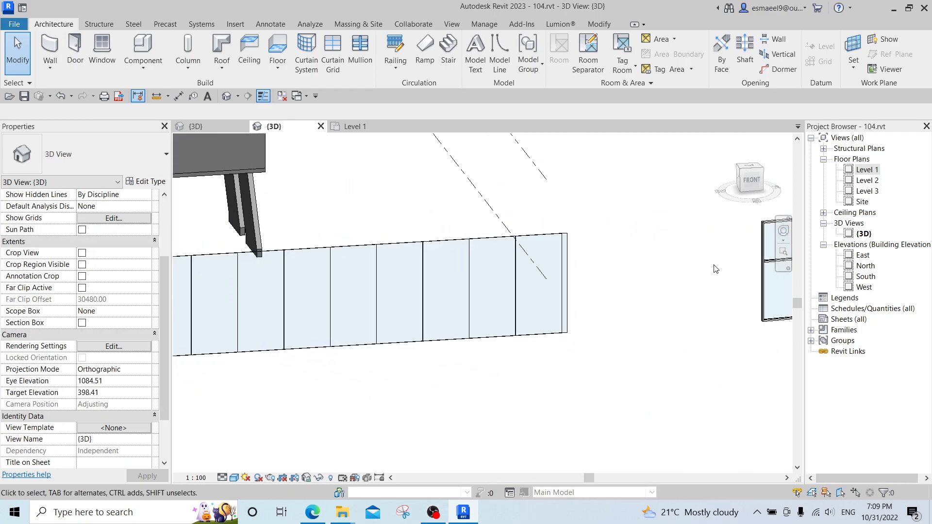
middle_drag(761, 265, 601, 272)
scroll(637, 267, up, 2)
scroll(655, 251, down, 2)
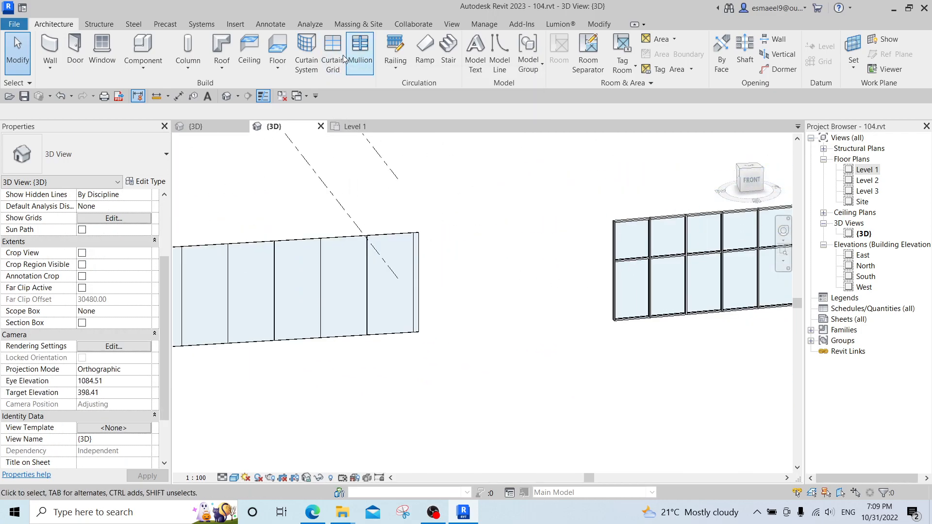
scroll(368, 173, down, 3)
middle_drag(334, 188, 614, 189)
middle_drag(341, 269, 501, 276)
scroll(563, 249, up, 3)
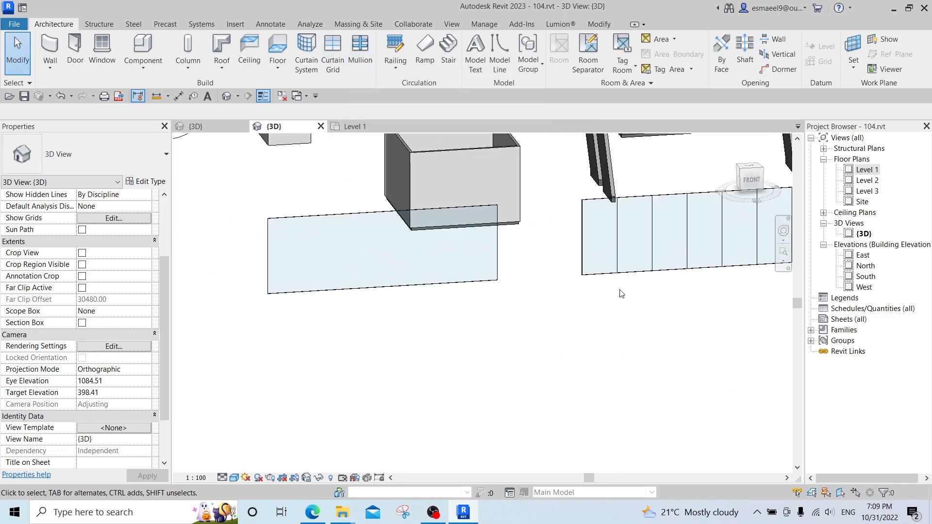
- Inspect the grid and mullion type properties of the Exterior Glazing wall and of the plain Curtain Wall
click(566, 266)
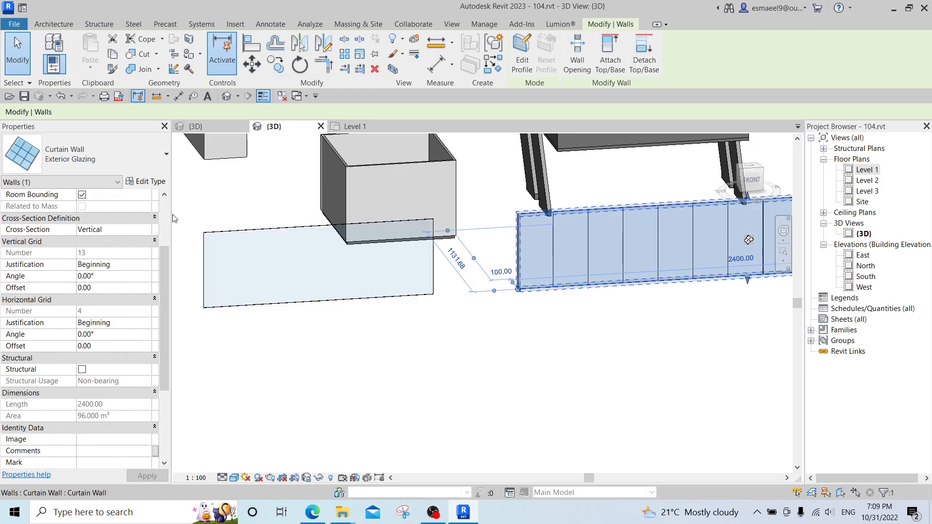
click(145, 182)
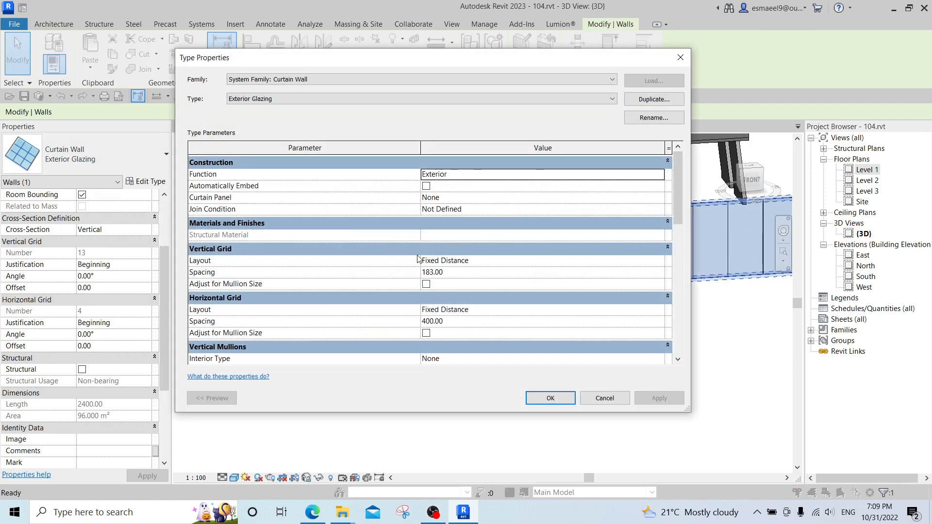
scroll(251, 318, down, 2)
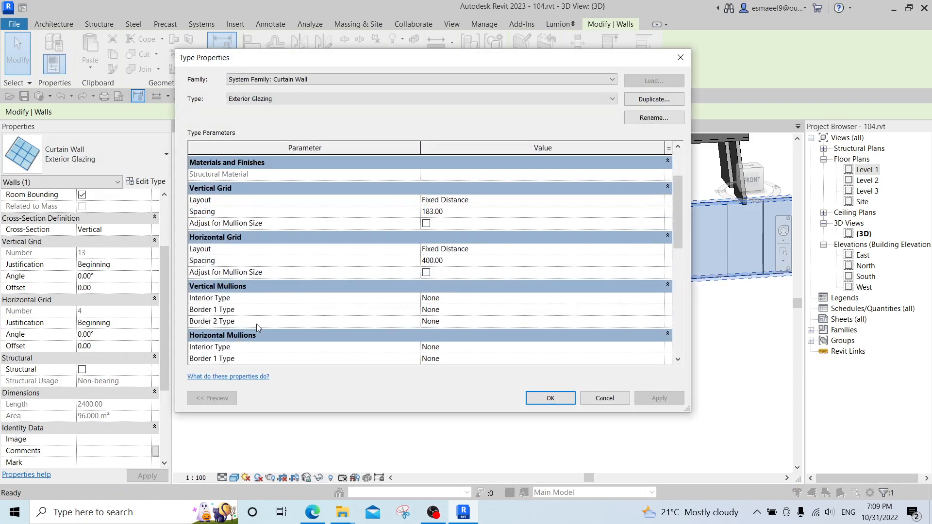
click(680, 58)
click(319, 264)
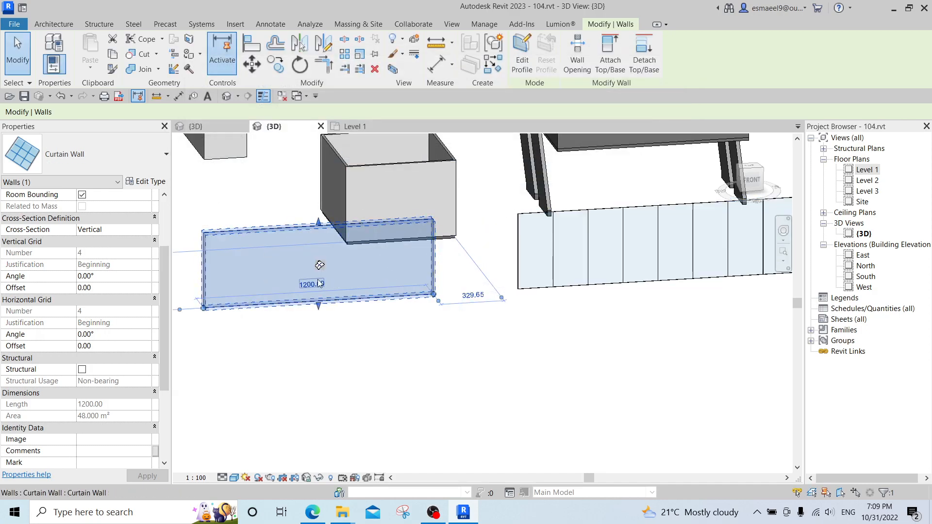
click(144, 182)
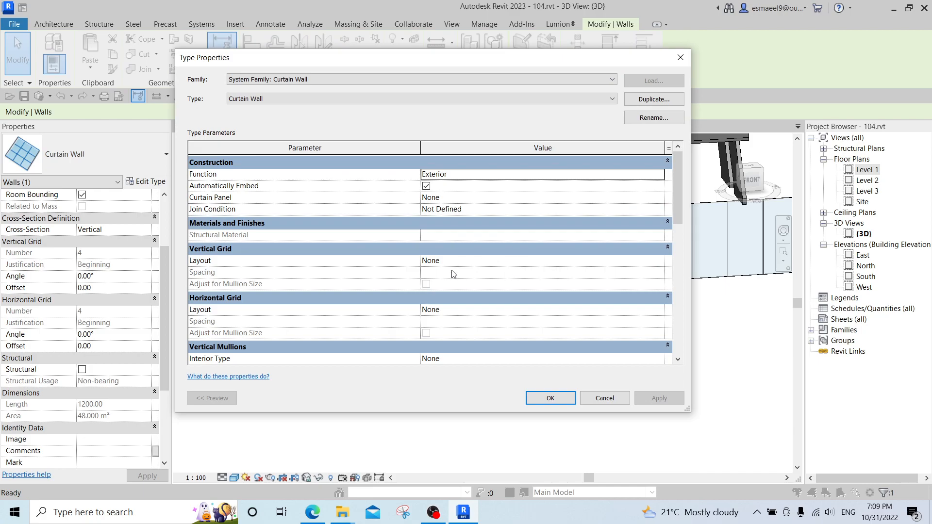
scroll(462, 347, down, 1)
scroll(473, 314, up, 1)
click(680, 58)
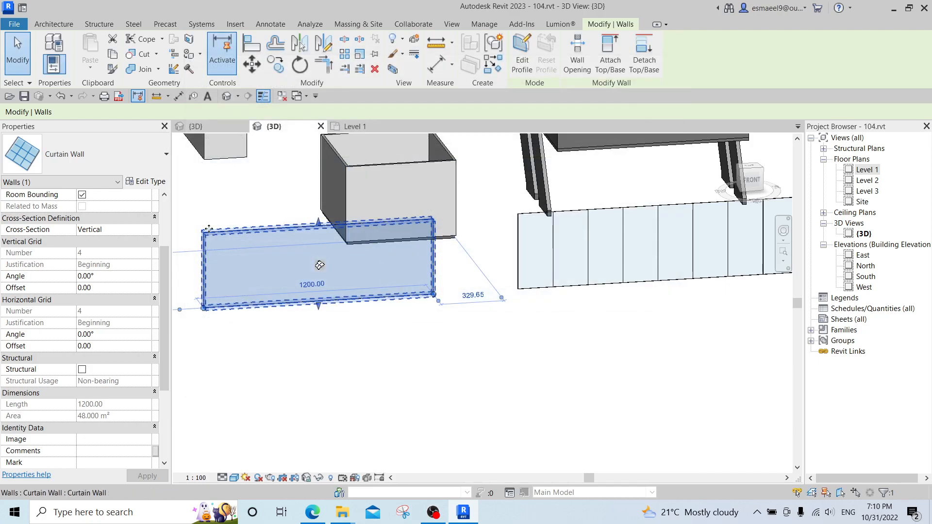
- Set the plain Curtain Wall type's vertical grid layout to Fixed Number
click(144, 184)
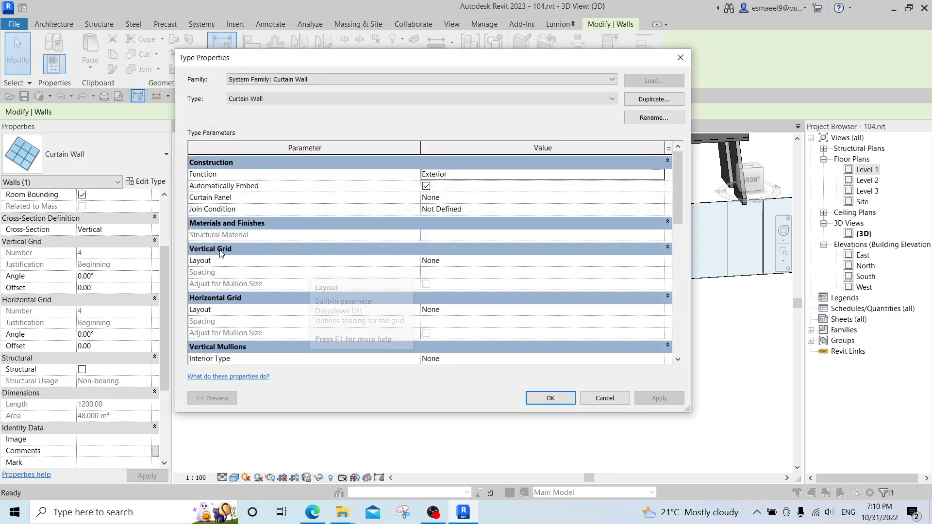
click(654, 263)
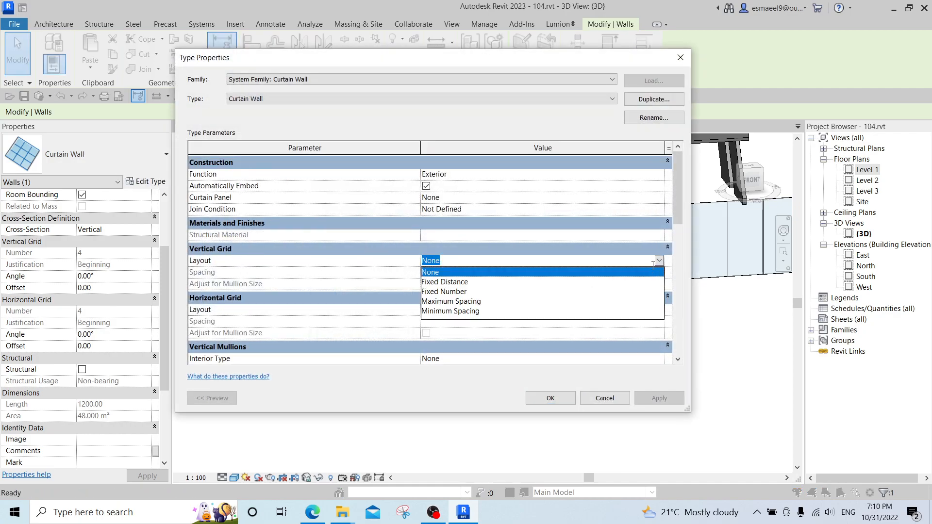
click(468, 292)
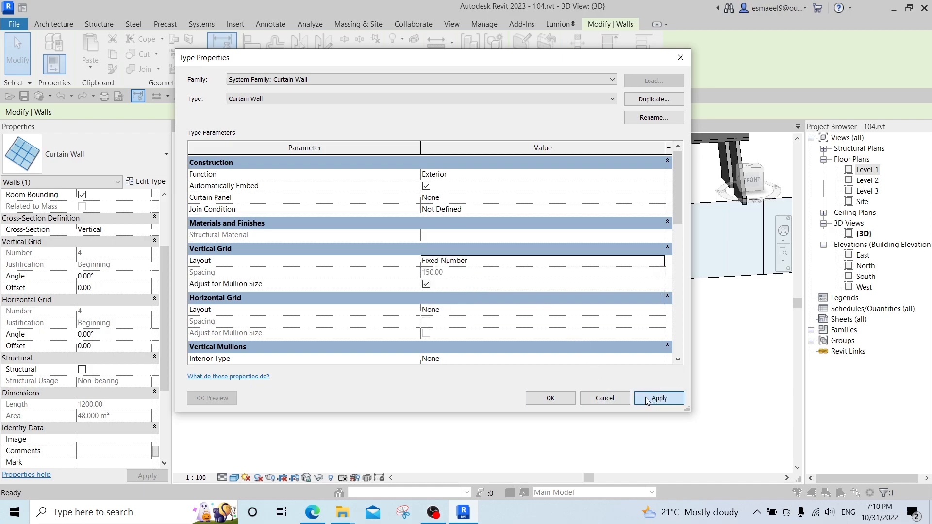
click(551, 397)
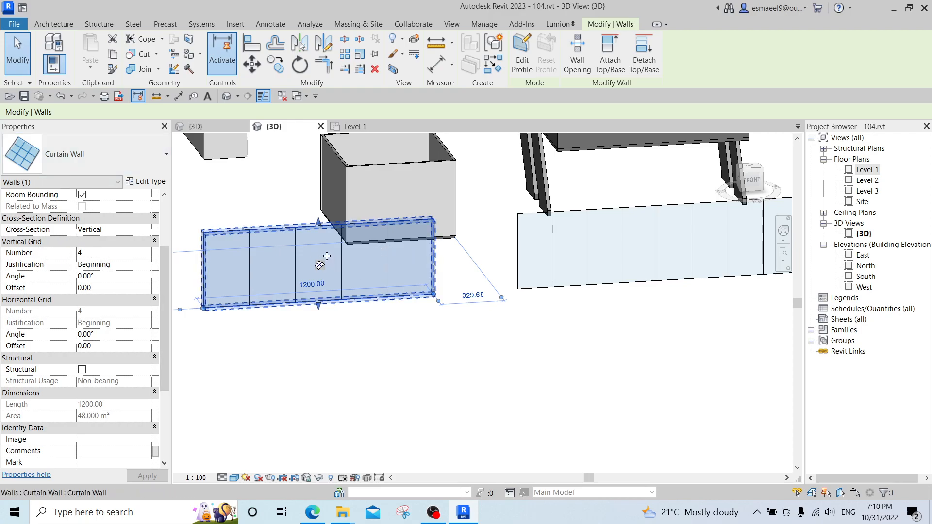
- Set the plain curtain wall's vertical grid number to 10
click(122, 253)
text(10)
click(388, 310)
- Set the plain Curtain Wall type's vertical grid layout to None and delete its generated gridlines
click(318, 265)
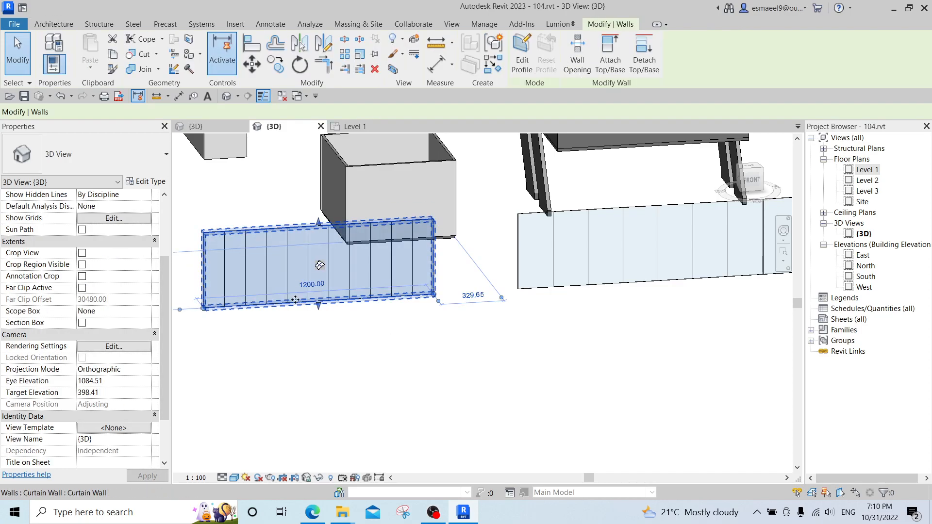
click(144, 183)
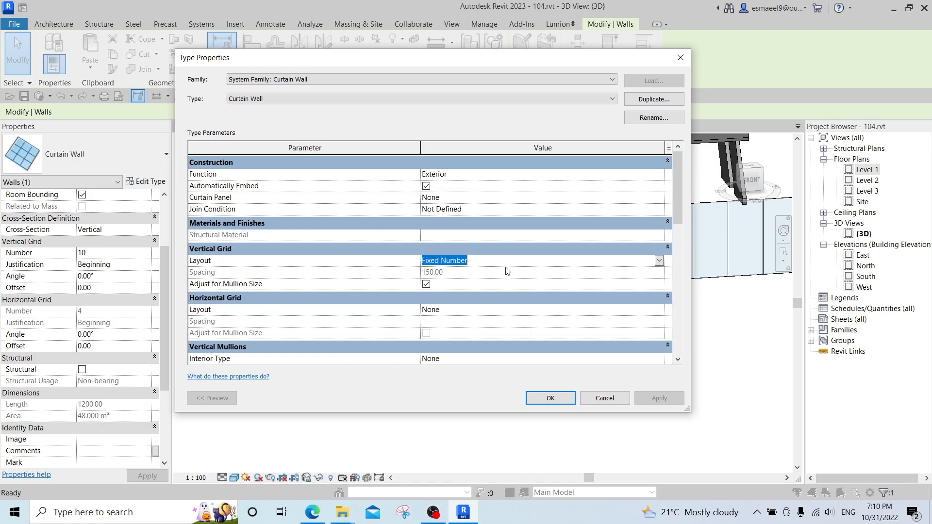
click(660, 261)
click(455, 273)
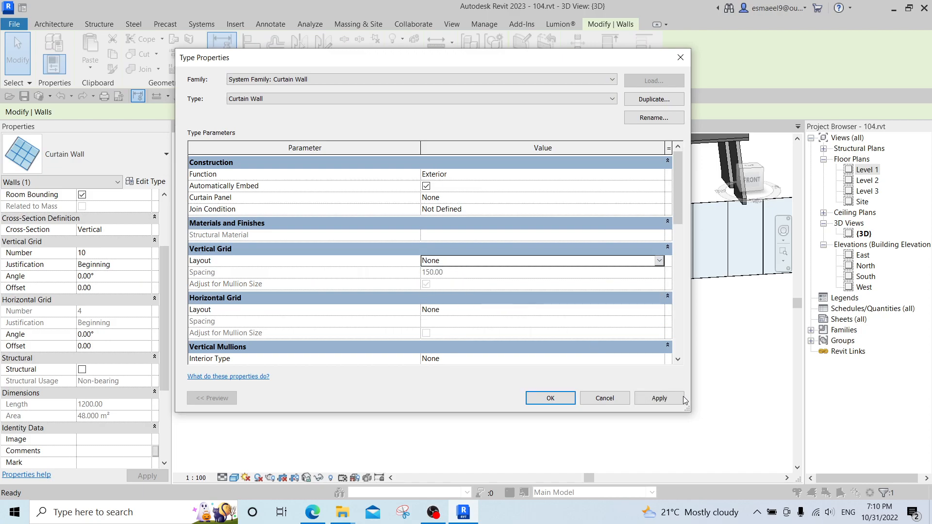
click(658, 397)
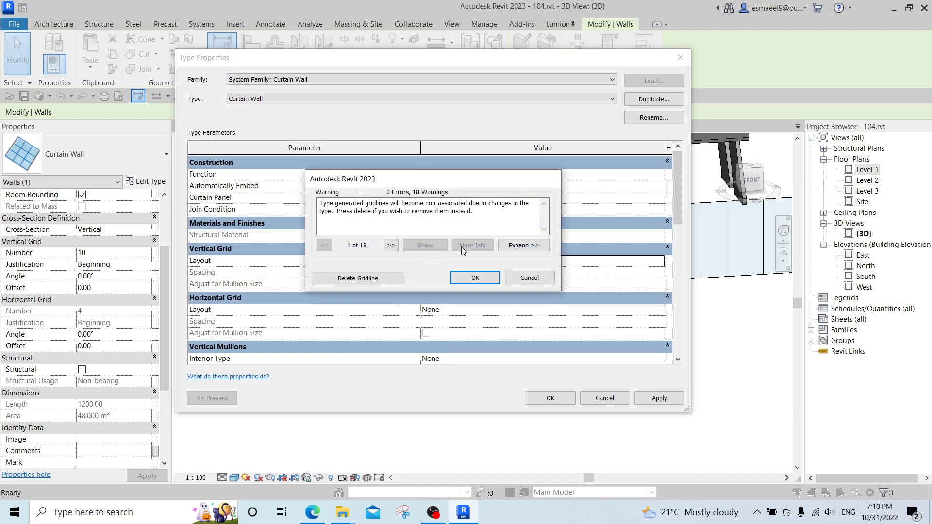
click(357, 279)
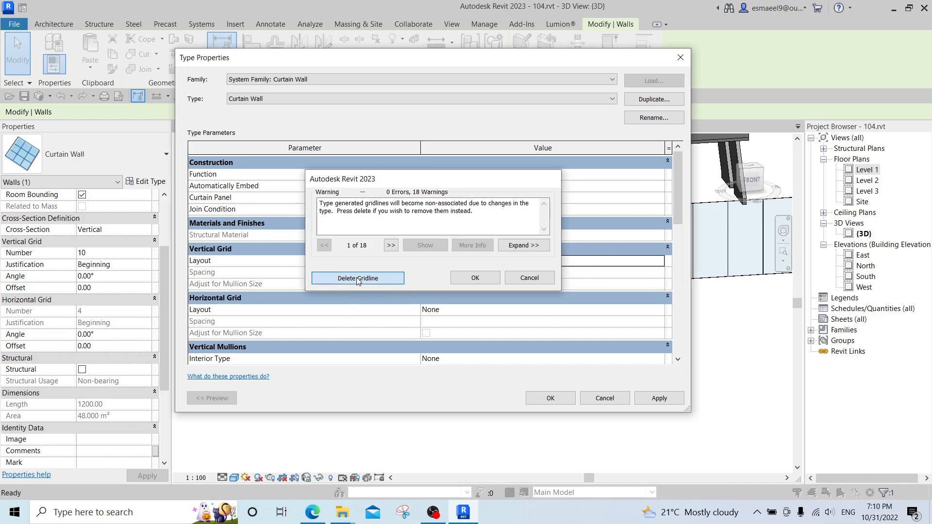
click(559, 400)
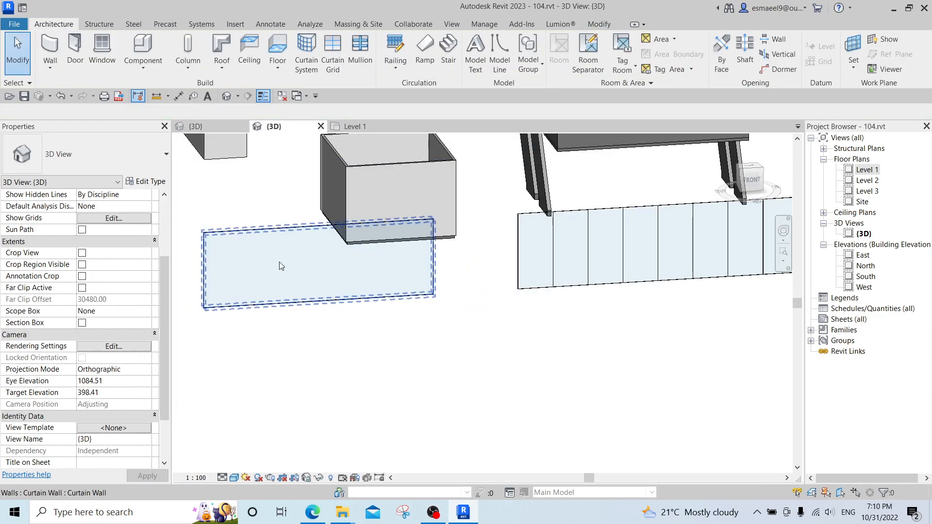
- Review the undivided curtain wall against the Exterior Glazing and Storefront walls in 3D
scroll(277, 265, up, 2)
scroll(549, 241, down, 3)
middle_drag(595, 331, 280, 341)
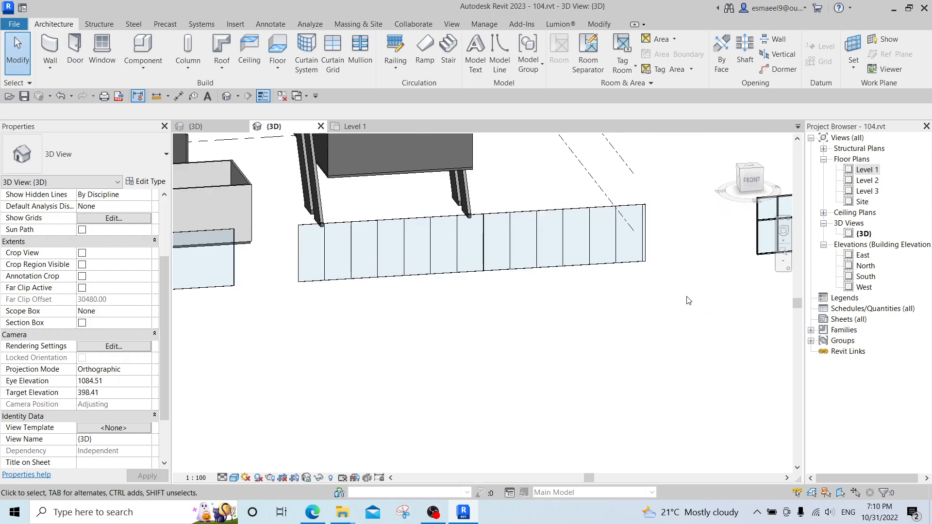
middle_drag(687, 298, 409, 303)
scroll(577, 201, up, 2)
scroll(418, 206, down, 3)
middle_drag(363, 269, 738, 311)
scroll(356, 292, up, 3)
middle_drag(273, 290, 417, 297)
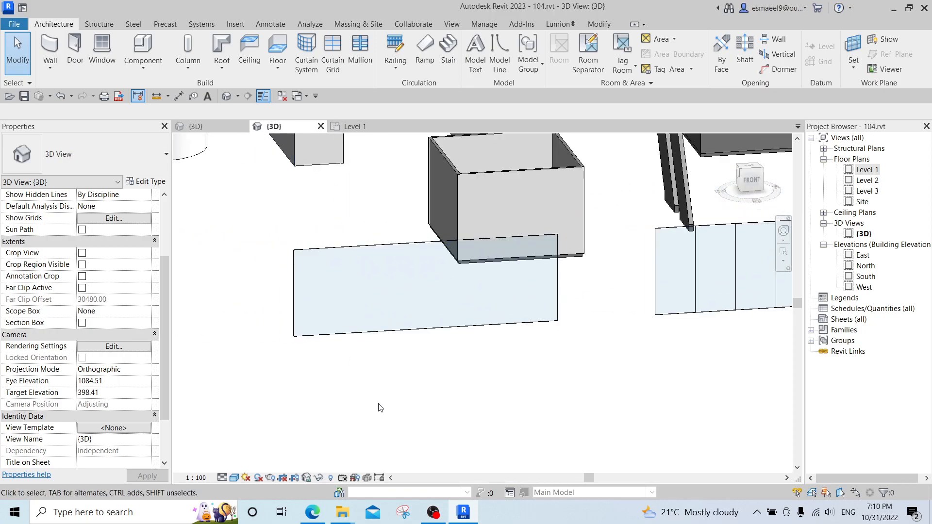
- Place one vertical and one horizontal curtain gridline on the plain curtain wall, the horizontal one about 133 above its base
click(333, 61)
click(336, 309)
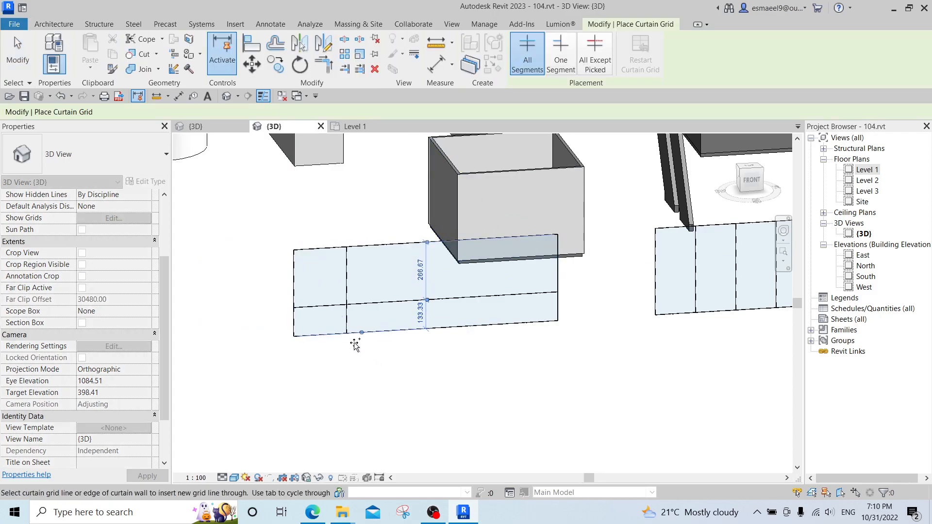
scroll(360, 335, up, 3)
key(Escape)
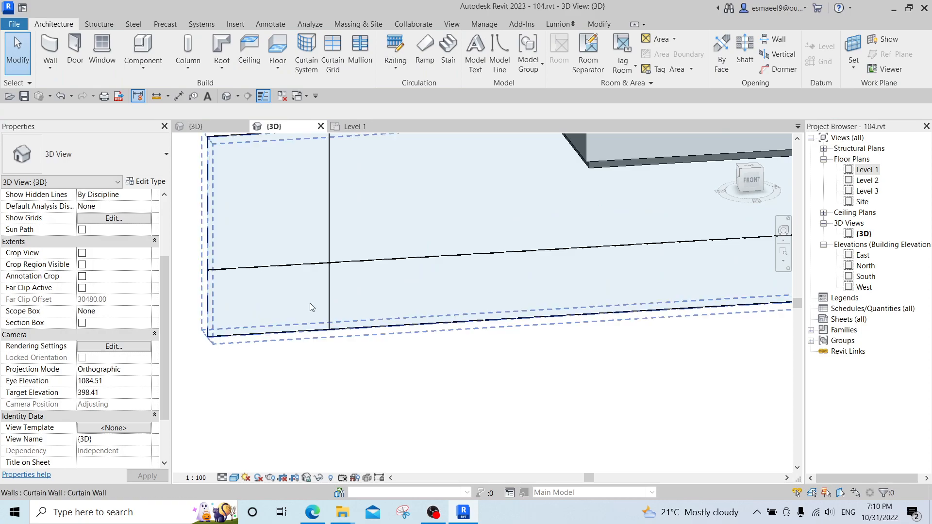
- Add 50 x 150mm Rectangular Mullions to all gridlines of the plain curtain wall
click(365, 58)
click(579, 49)
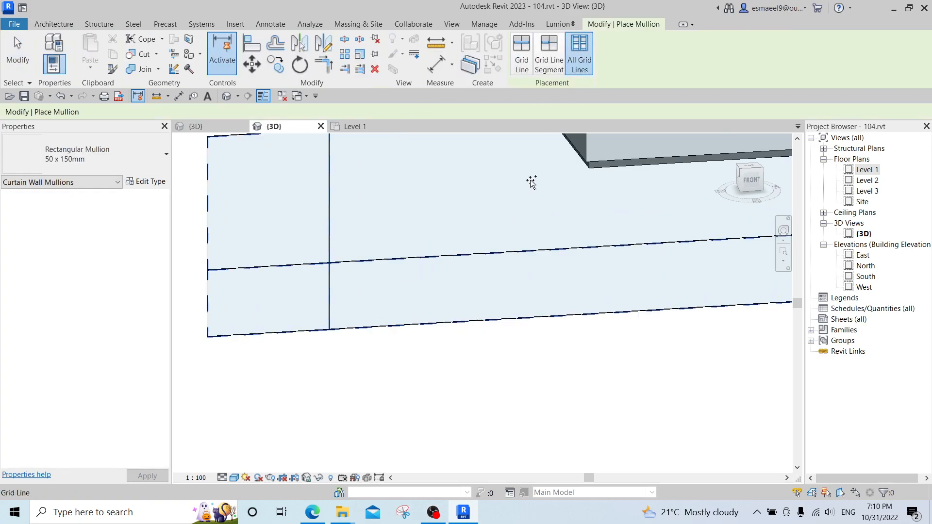
click(457, 321)
key(Escape)
scroll(360, 350, down, 2)
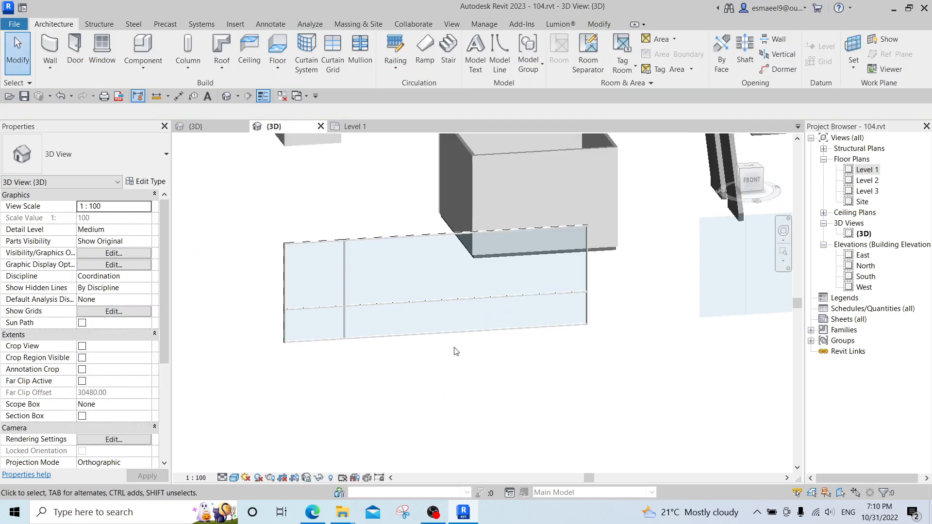
scroll(357, 296, up, 3)
scroll(357, 299, down, 4)
middle_drag(606, 347, 558, 363)
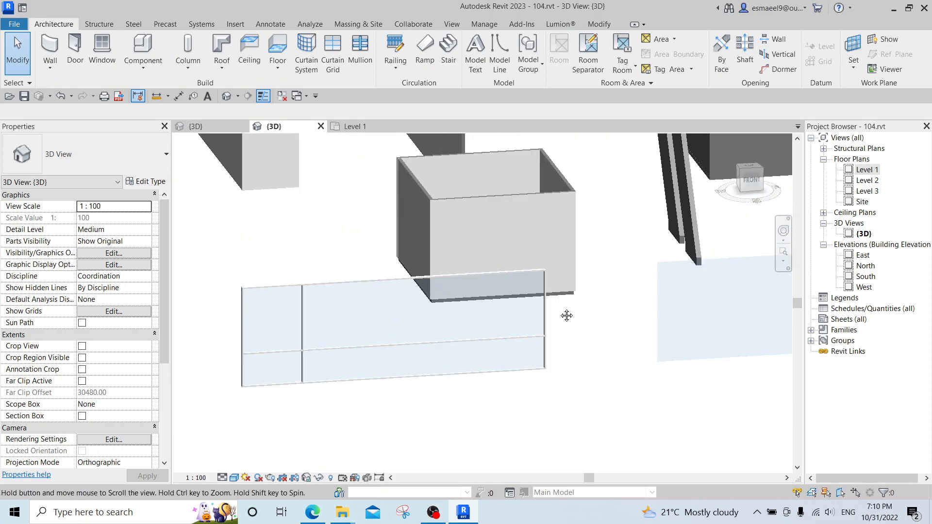
- Inspect the raised box's side wall with the opening in 3D and bring up the Level 1 floor plan
scroll(479, 342, down, 2)
scroll(566, 214, down, 3)
shift+middle_drag(564, 226, 466, 256)
scroll(551, 239, up, 4)
click(541, 246)
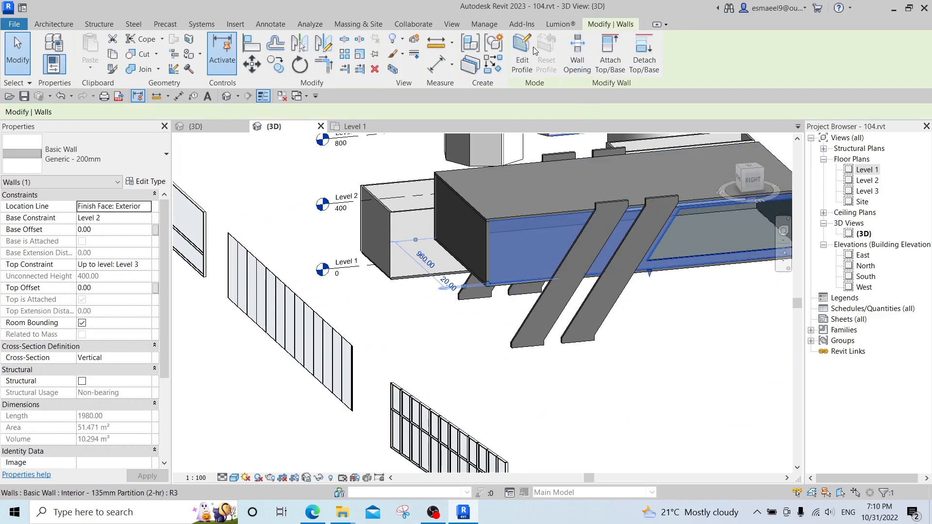
double_click(868, 169)
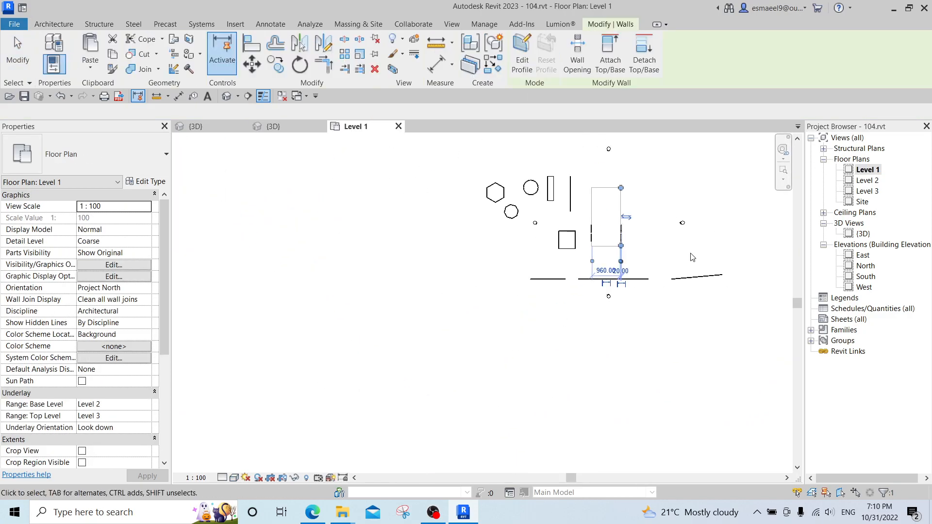
key(Escape)
- Draw a Generic - 200mm wall 2000 long at a slight angle in the empty area of the Level 1 plan
scroll(628, 231, up, 5)
click(611, 266)
scroll(616, 272, down, 5)
key(c)
key(s)
middle_drag(608, 368, 690, 231)
click(379, 353)
click(481, 369)
key(Escape)
key(Escape)
- Edit the new wall's profile in 3D and sketch a large circle overlapping its upper edge
key(3)
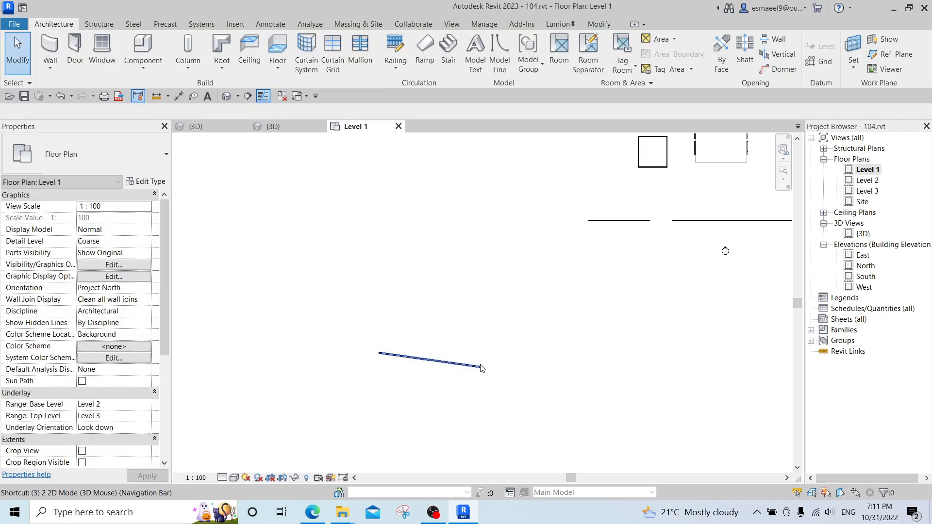
key(d)
shift+middle_drag(479, 386, 626, 355)
middle_drag(349, 431, 439, 351)
scroll(438, 346, up, 5)
click(438, 346)
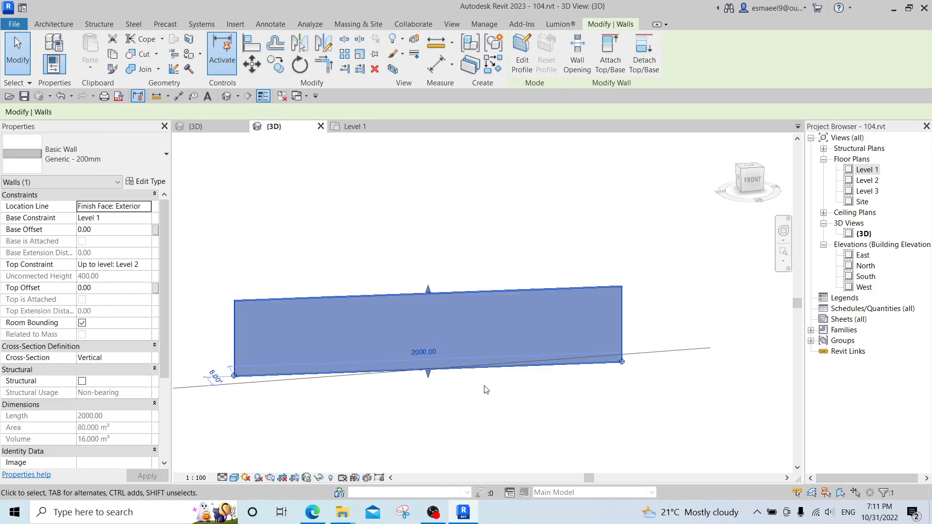
click(523, 55)
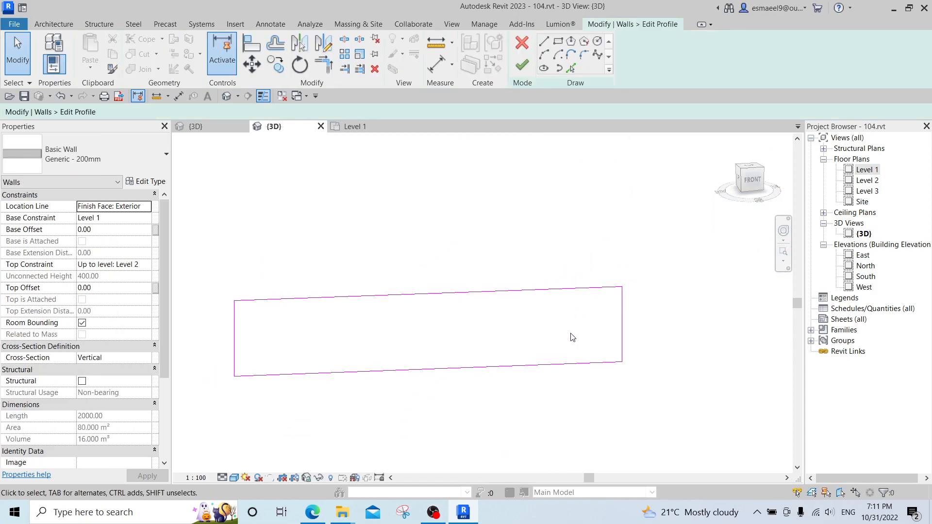
click(597, 43)
scroll(466, 267, down, 1)
click(429, 237)
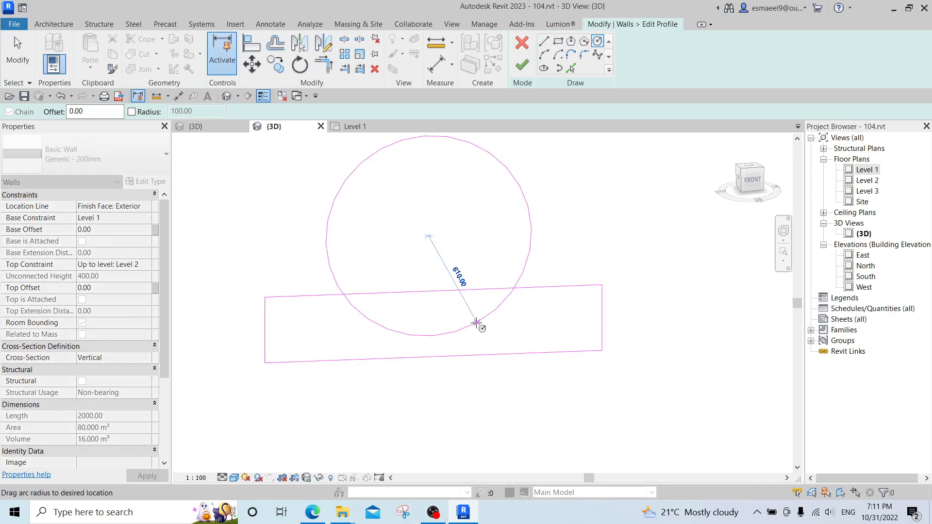
click(481, 326)
key(Escape)
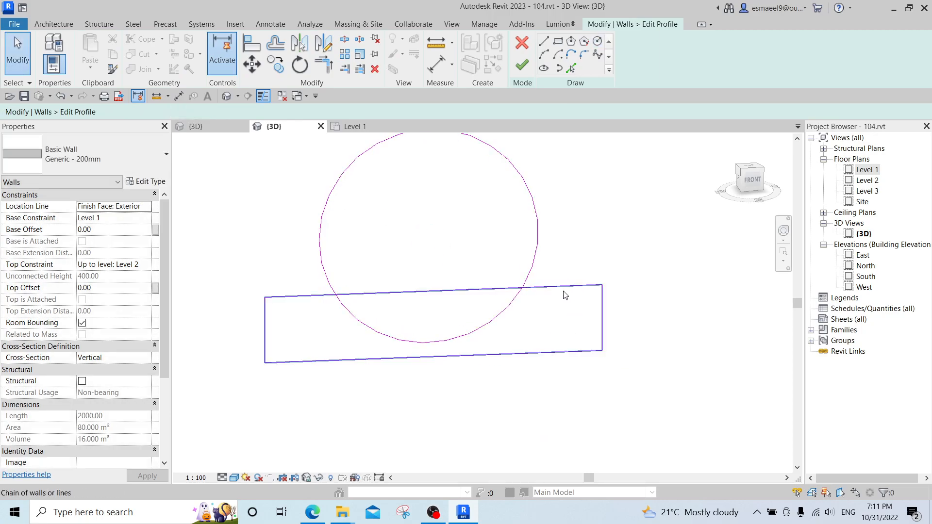
- Delete the original rectangular boundary from the wall's profile and finish the sketch as a circular wall
click(565, 295)
key(Delete)
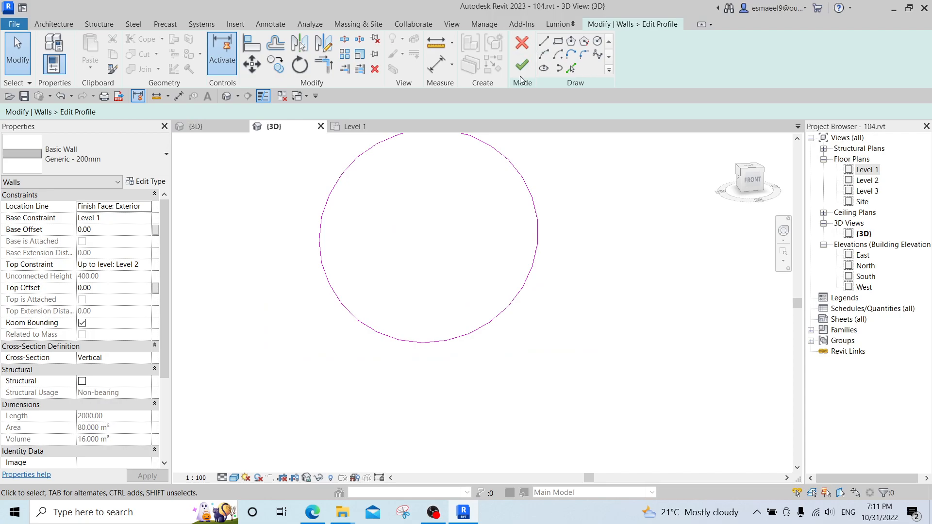
click(522, 68)
key(Escape)
shift+middle_drag(357, 229, 609, 353)
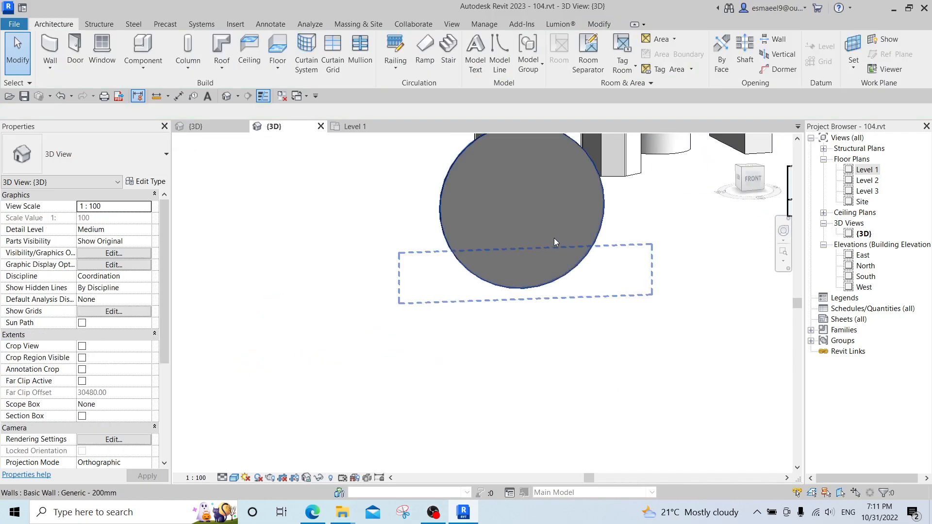
scroll(609, 352, down, 3)
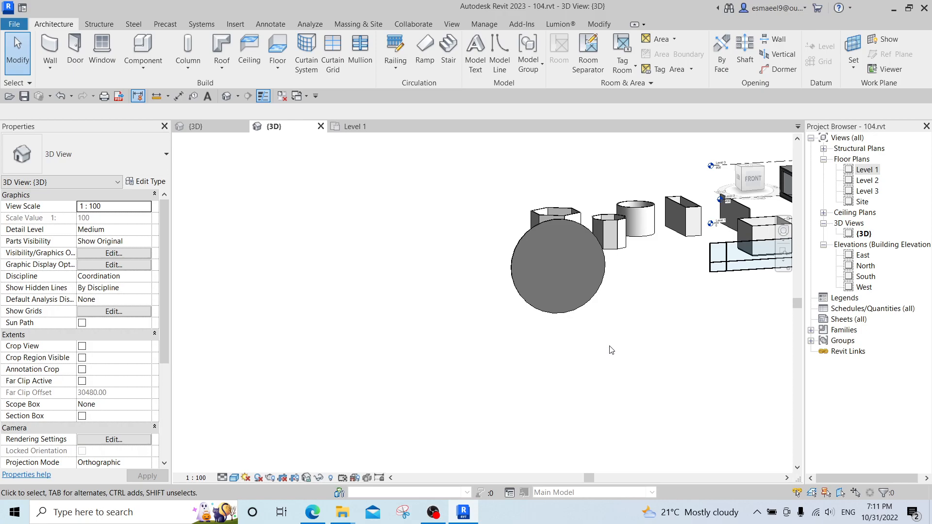
- Reopen the circular wall's profile and sketch a rectangle overlapping one side of the circle
click(570, 283)
scroll(608, 347, up, 3)
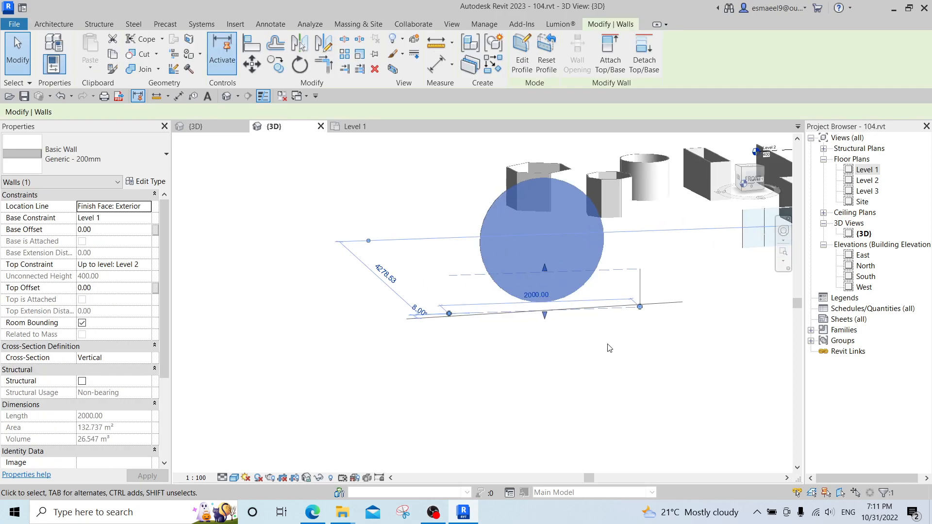
click(522, 51)
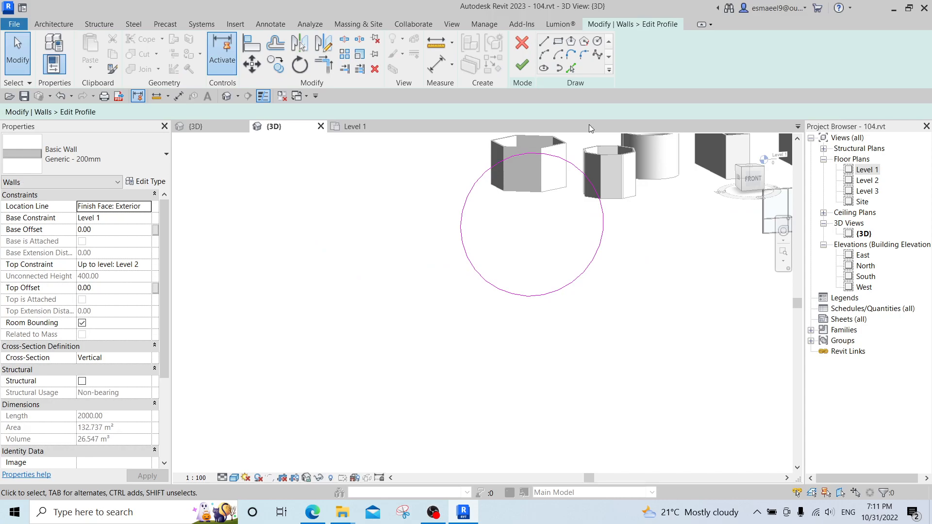
click(666, 169)
click(542, 261)
scroll(609, 209, up, 3)
key(Escape)
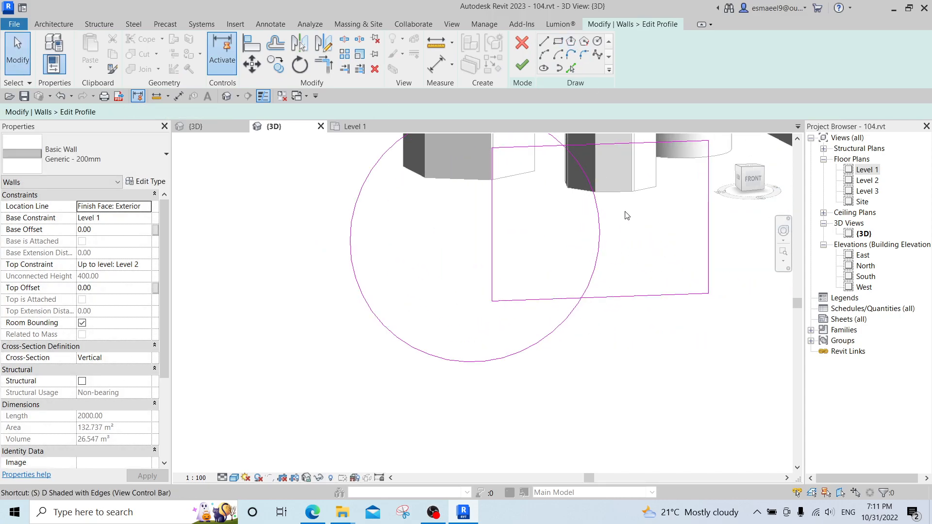
key(l)
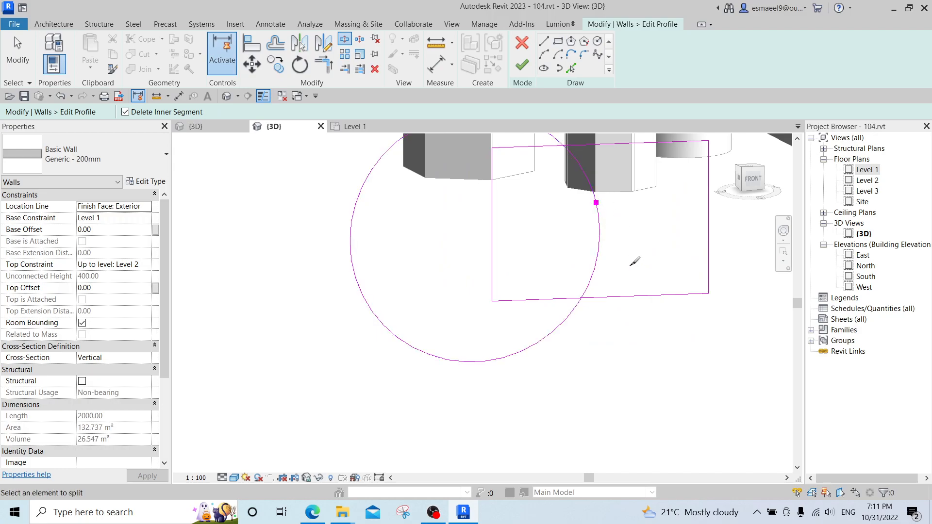
scroll(612, 207, down, 1)
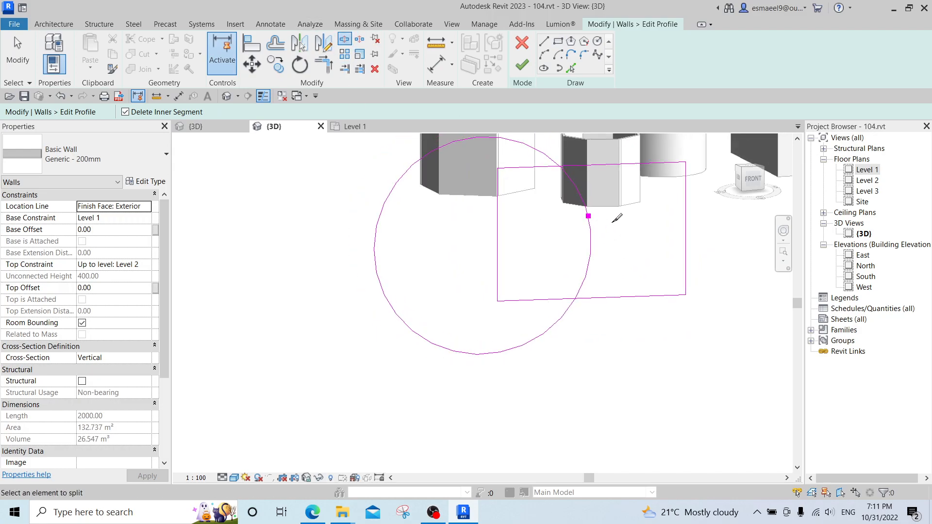
key(Escape)
key(Escape)
- Trim the circle against the rectangle's upper and lower edges to join them into one outline
key(t)
key(r)
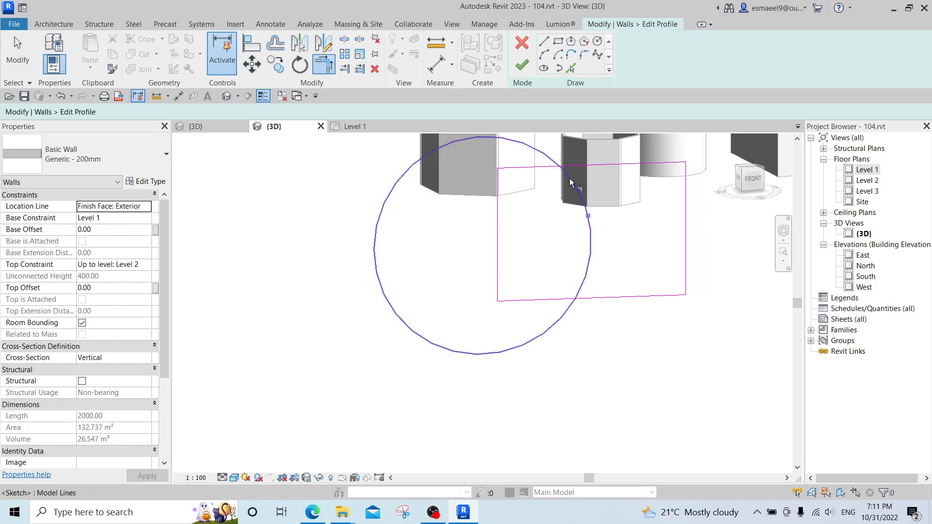
click(524, 146)
click(604, 165)
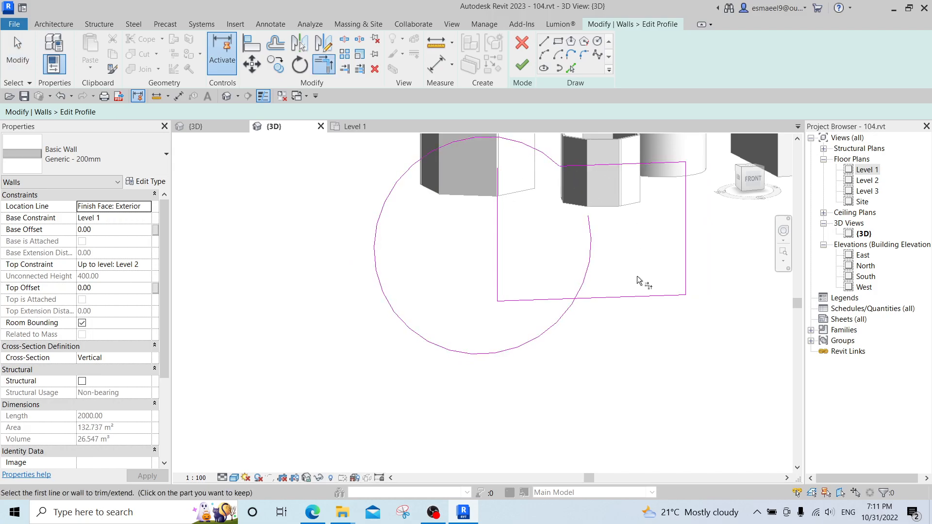
click(563, 325)
key(Escape)
- Delete the leftover rectangle edge inside the circle and finish the wall's profile
drag(521, 223, 481, 255)
key(Delete)
click(523, 65)
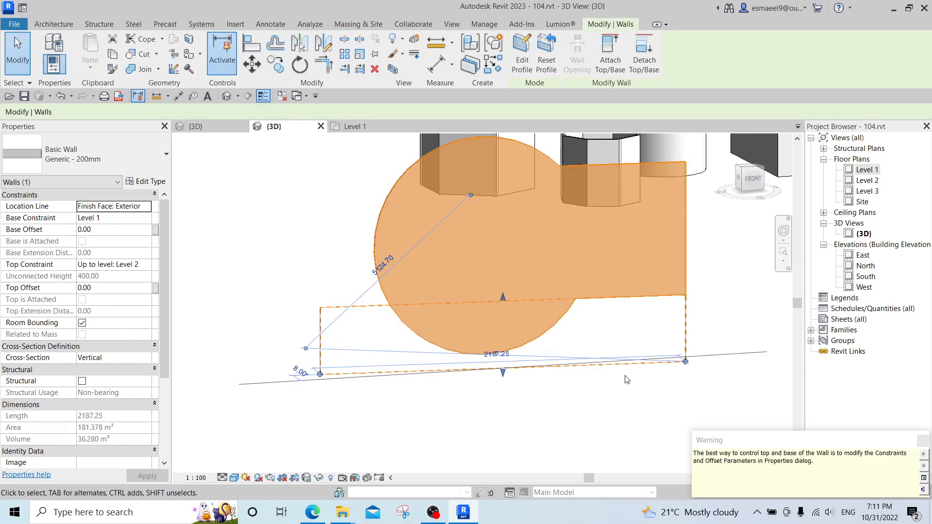
click(666, 368)
- Delete the wall with the combined circle and rectangle shape
scroll(663, 383, down, 3)
shift+middle_drag(663, 383, 639, 392)
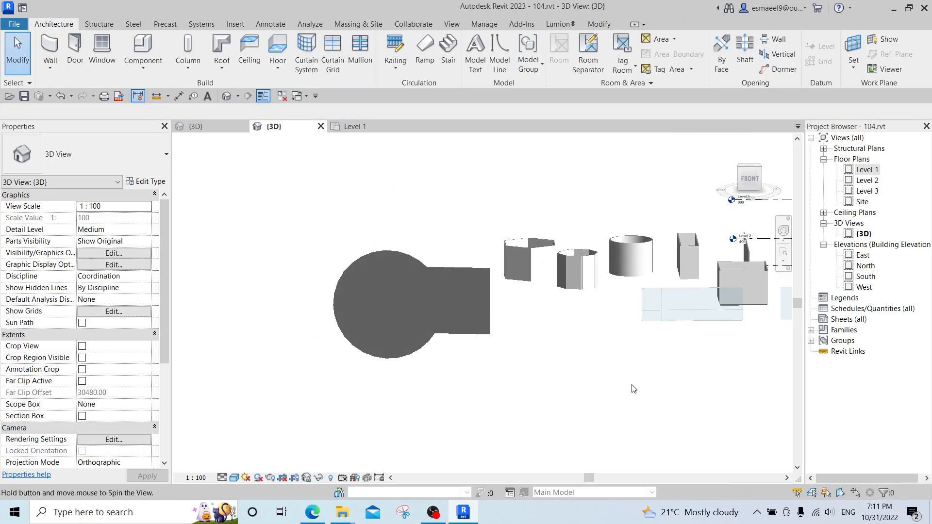
click(425, 301)
key(Delete)
- Open the profile of an inclined support wall beside the raised box, examine its slanted outline, and leave the sketch
middle_drag(629, 278, 437, 267)
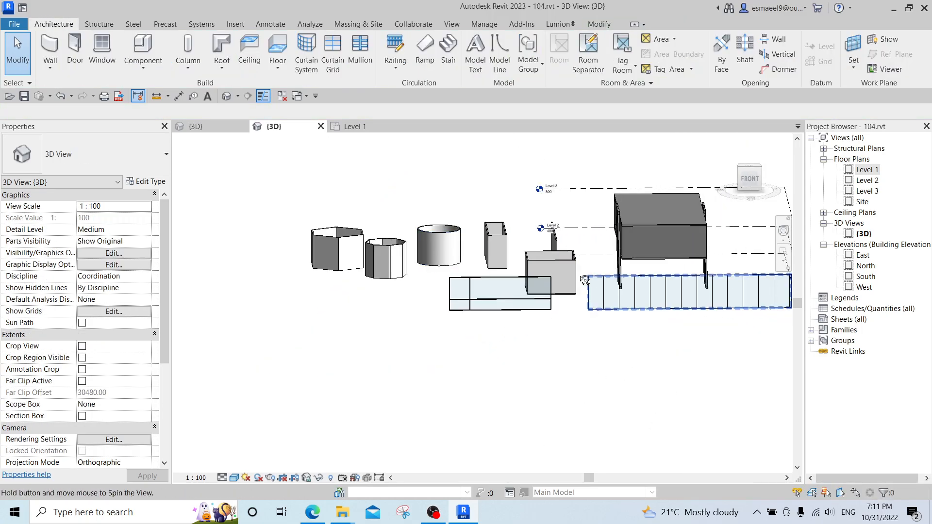
shift+middle_drag(593, 277, 637, 299)
scroll(638, 294, up, 3)
middle_drag(708, 290, 537, 373)
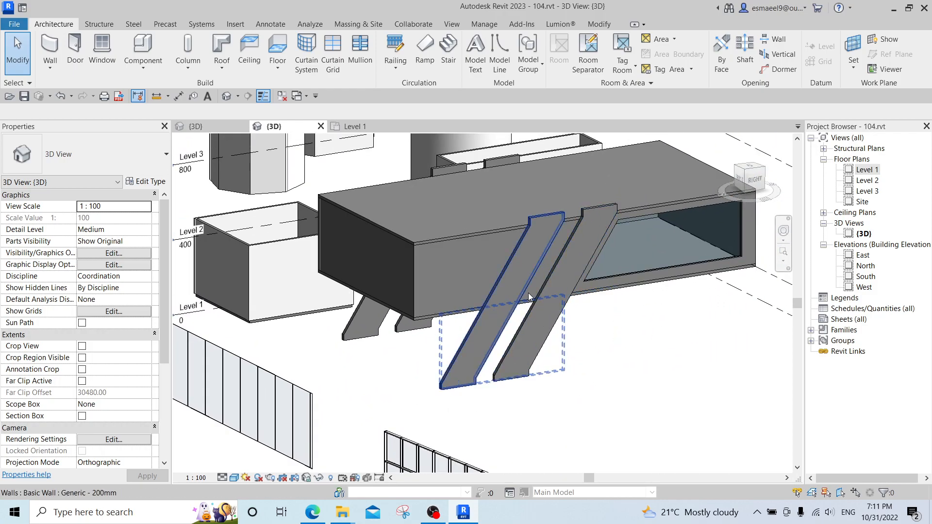
click(528, 245)
click(523, 59)
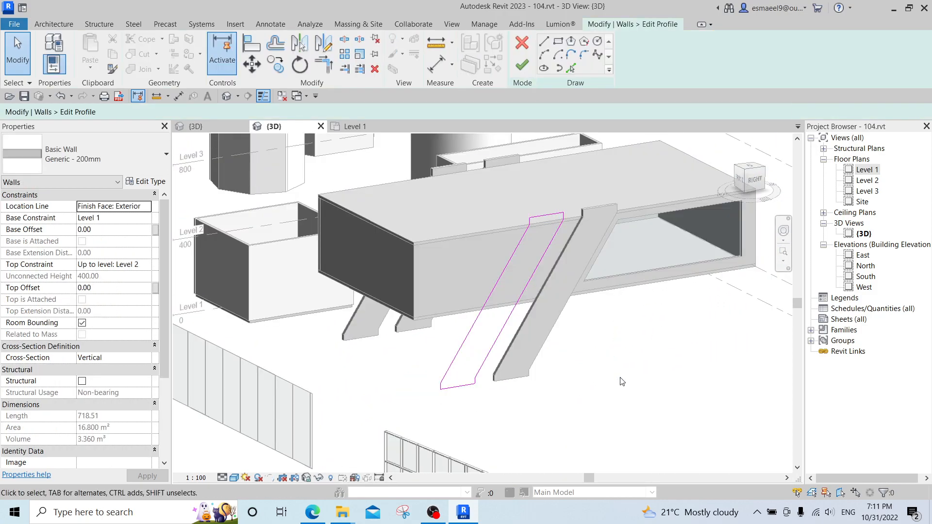
scroll(521, 252, up, 3)
scroll(412, 159, down, 2)
scroll(371, 179, up, 2)
mouse_move(348, 154)
mouse_down()
mouse_move(552, 337)
mouse_move(556, 397)
mouse_up()
click(538, 388)
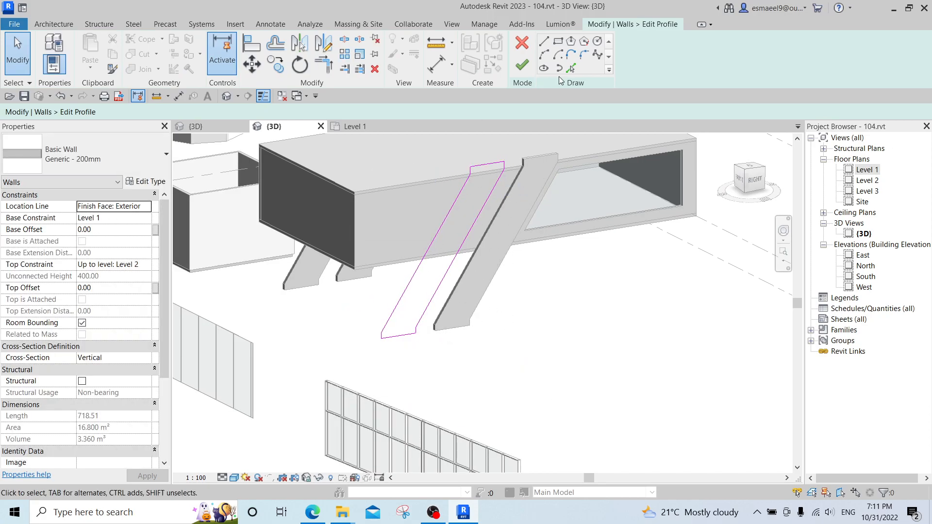
click(522, 66)
click(620, 329)
scroll(626, 326, down, 1)
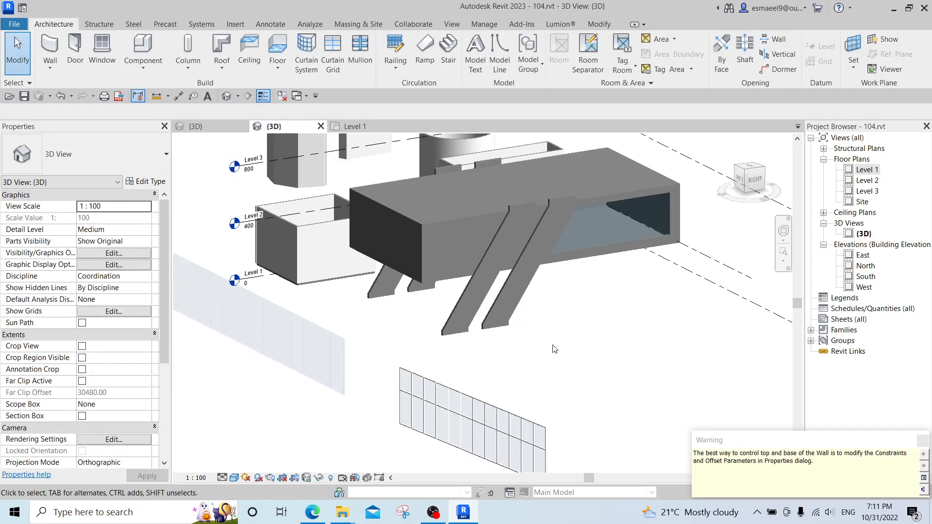
click(232, 74)
click(593, 300)
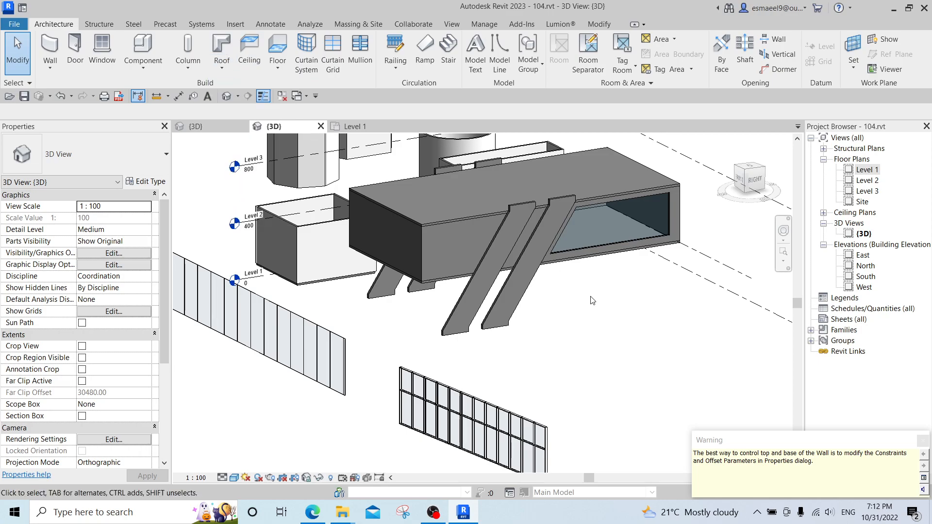
scroll(537, 271, up, 2)
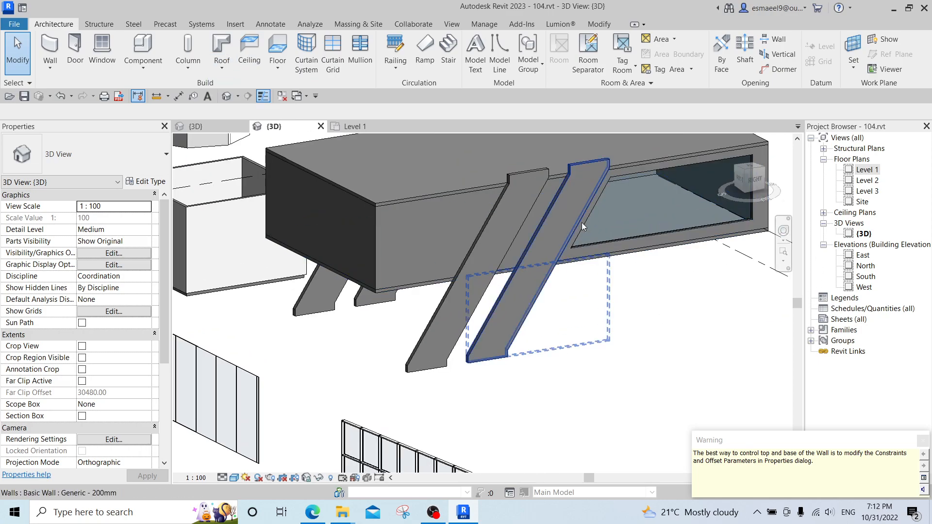
- Close the open 104.rvt views, discarding the file's unsaved changes
click(352, 126)
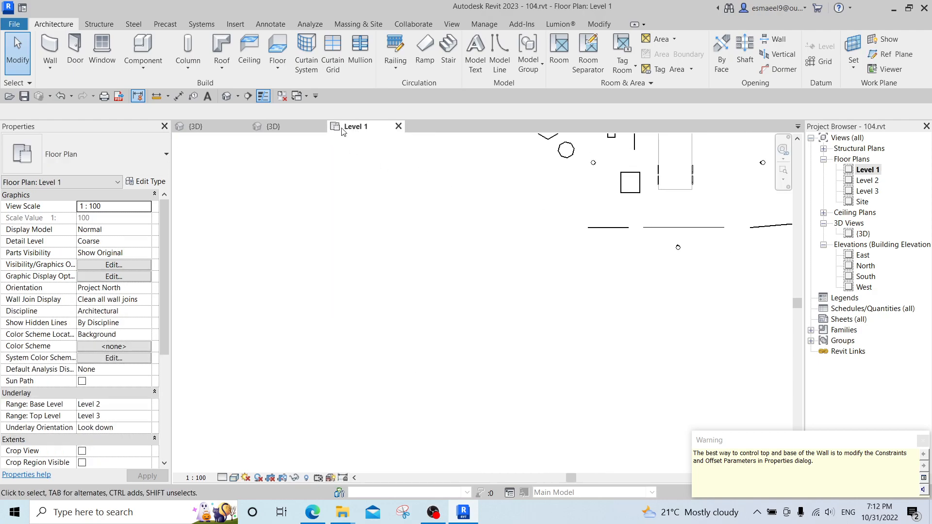
click(321, 126)
click(320, 126)
click(493, 256)
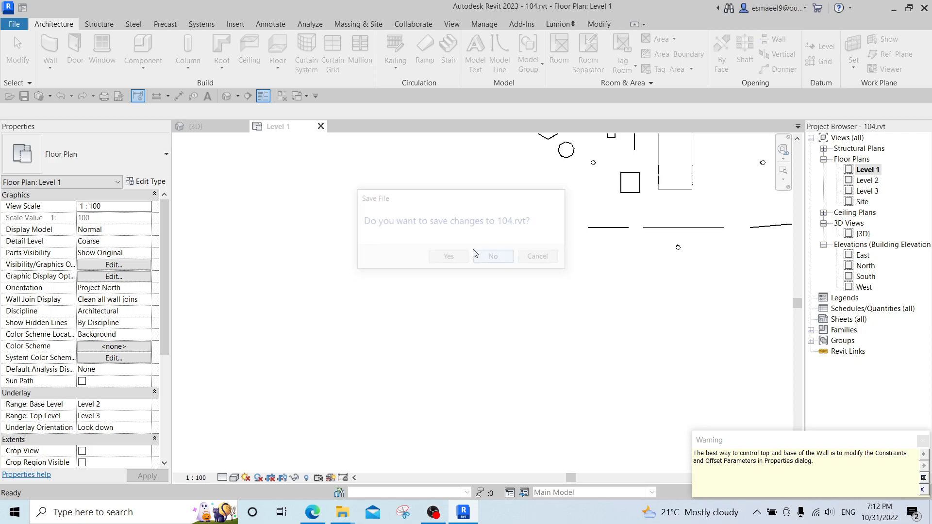
- Open the Level 1 floor plan of 105.rvt and select its horizontal wall
scroll(498, 265, down, 4)
scroll(590, 301, up, 3)
double_click(863, 170)
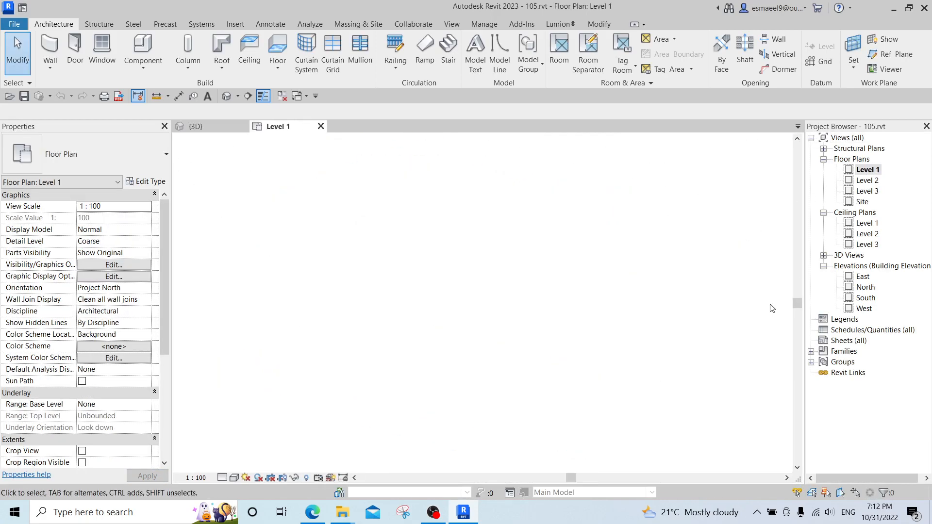
click(546, 315)
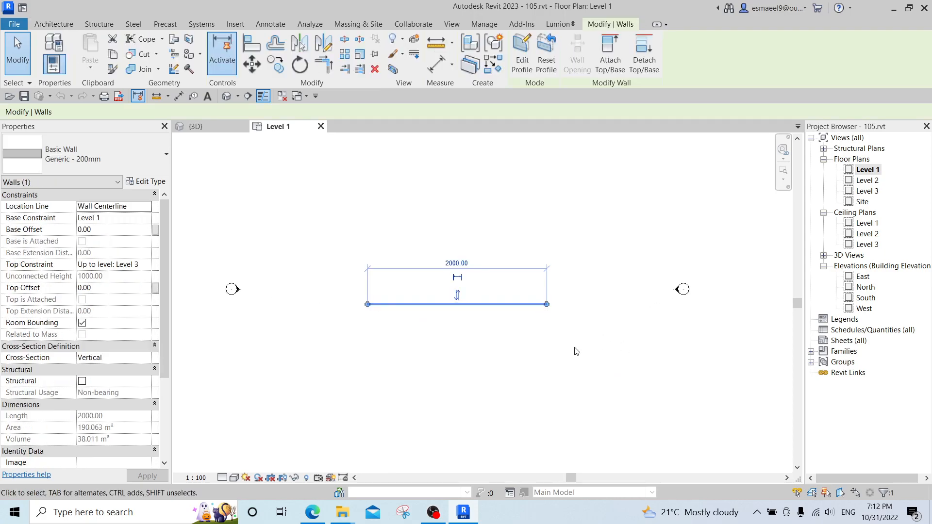
- Draw a horizontal Generic - 200mm wall about 2300 long, beyond and slightly below the existing wall
key(w)
key(a)
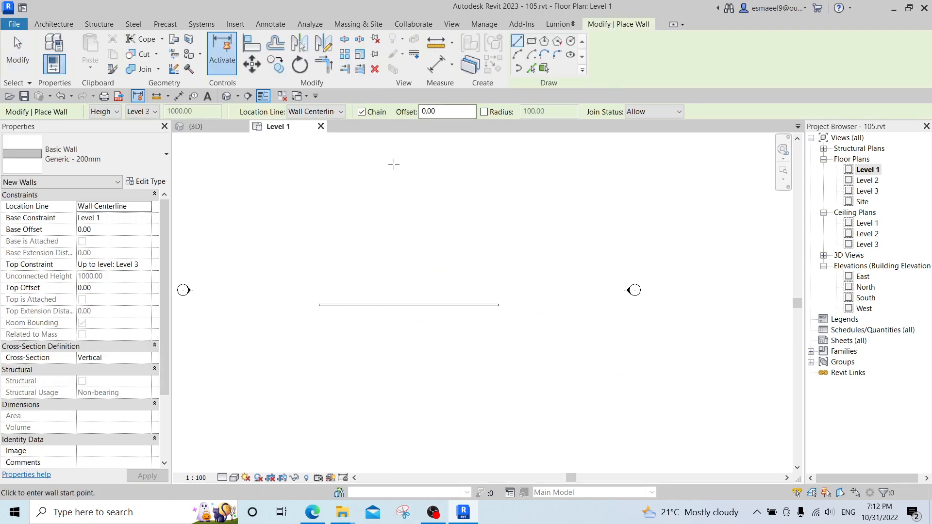
click(557, 337)
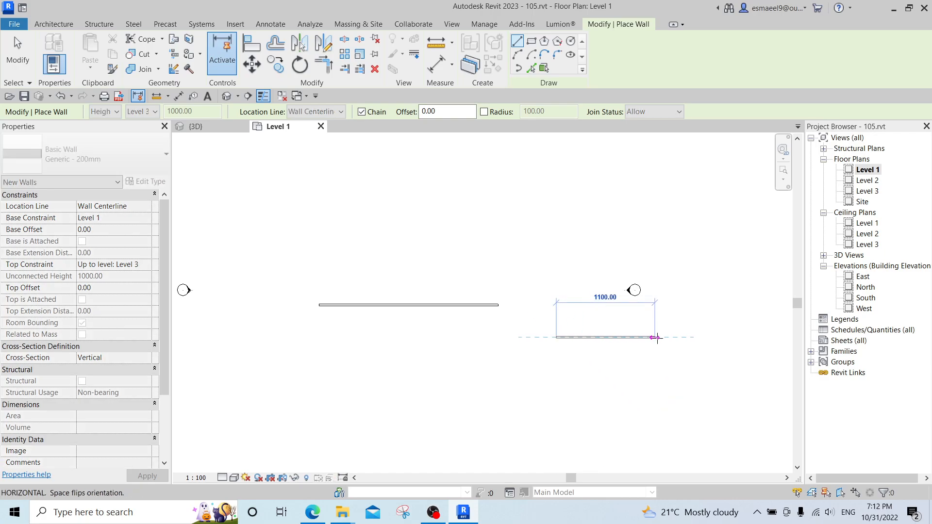
click(765, 338)
key(Escape)
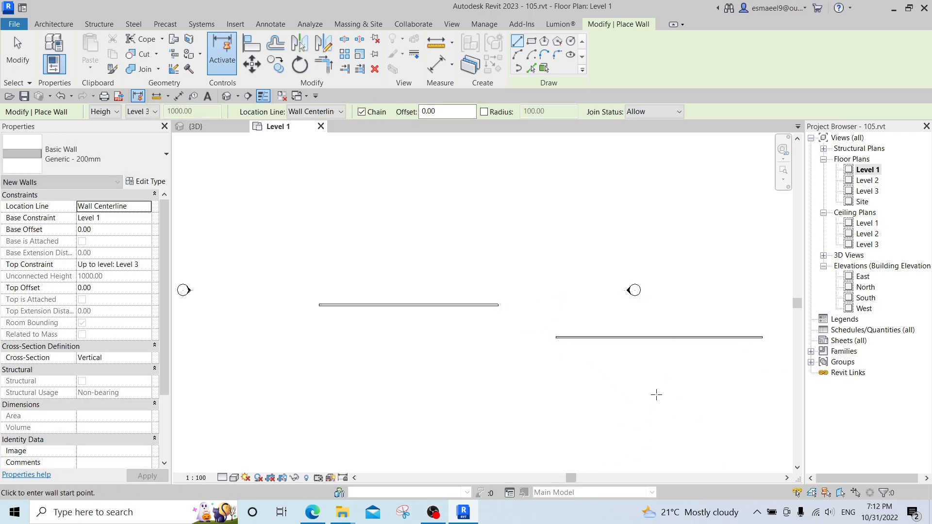
key(Escape)
- Open the new wall's profile for editing in the 3D view, facing it from the back
key(ctrl+Tab)
scroll(579, 358, down, 4)
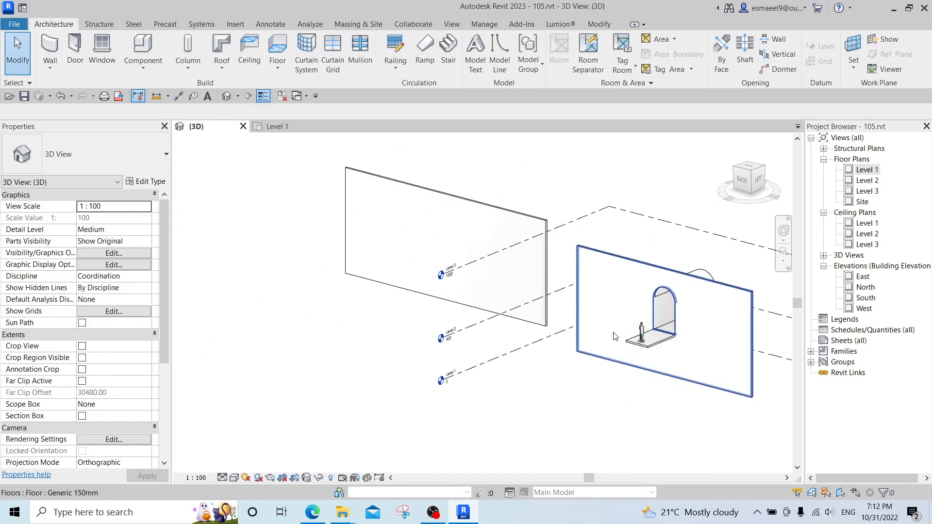
scroll(624, 344, up, 1)
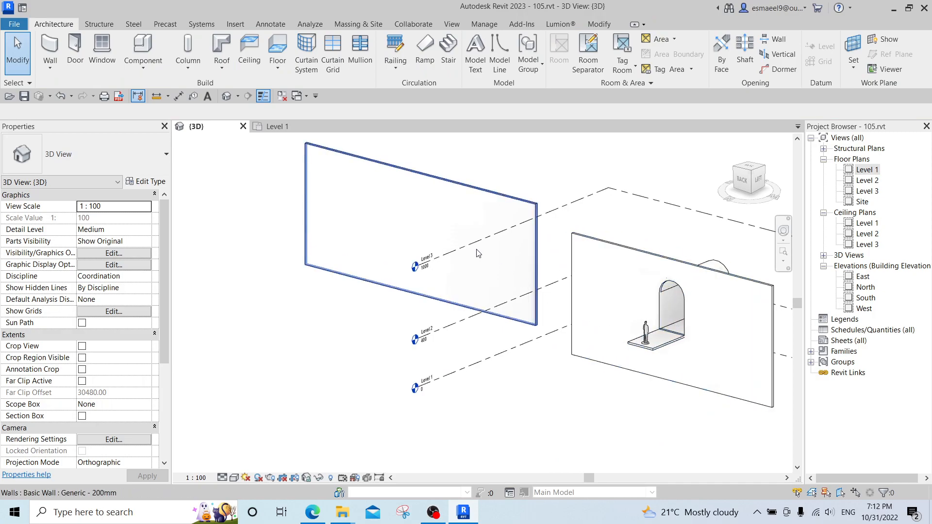
click(443, 220)
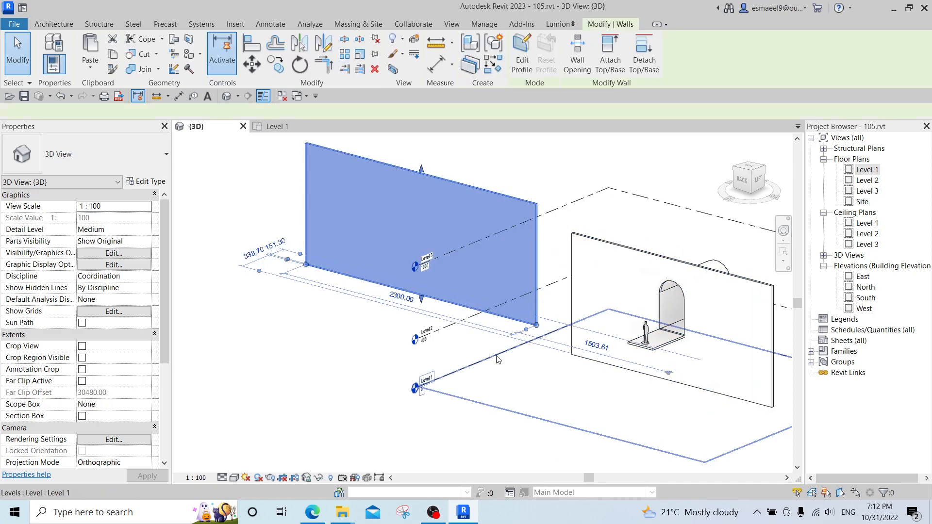
click(521, 65)
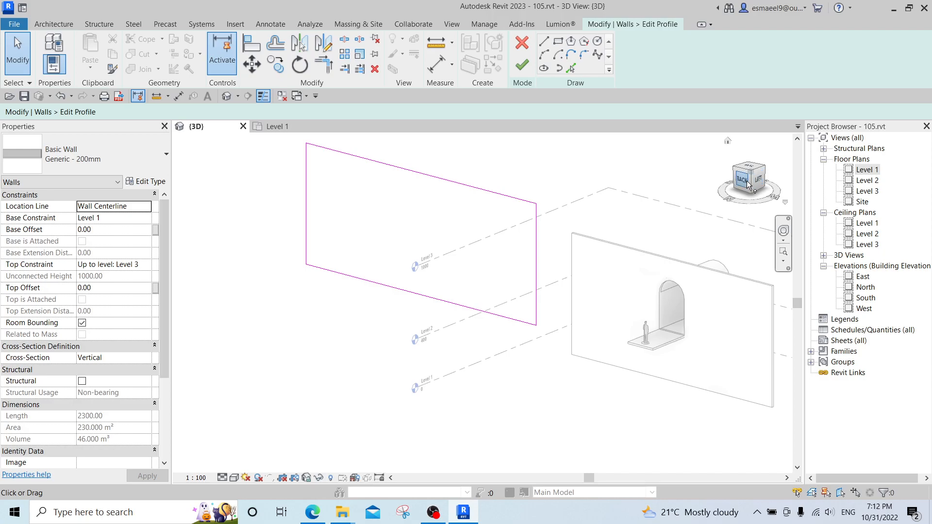
mouse_move(736, 266)
shift+middle_down()
mouse_move(774, 267)
mouse_move(745, 270)
shift+middle_up()
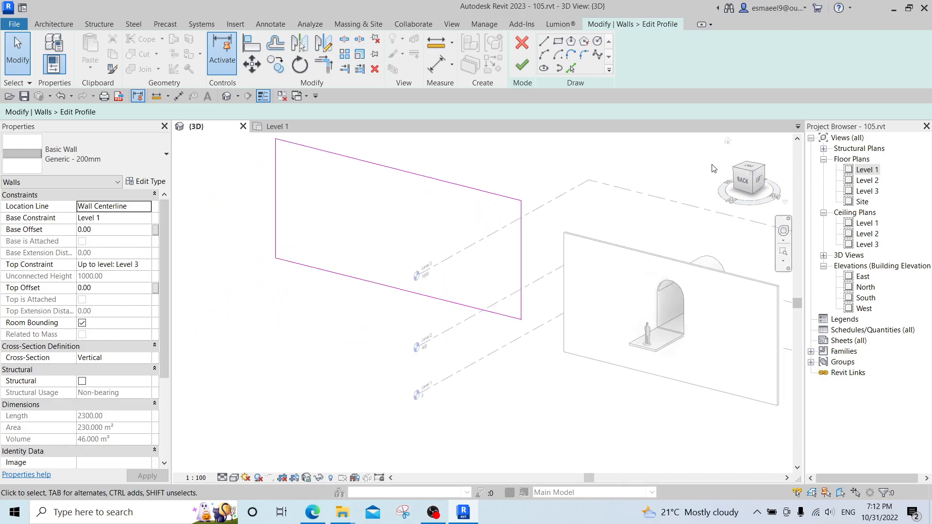
shift+middle_drag(553, 251, 626, 213)
click(749, 181)
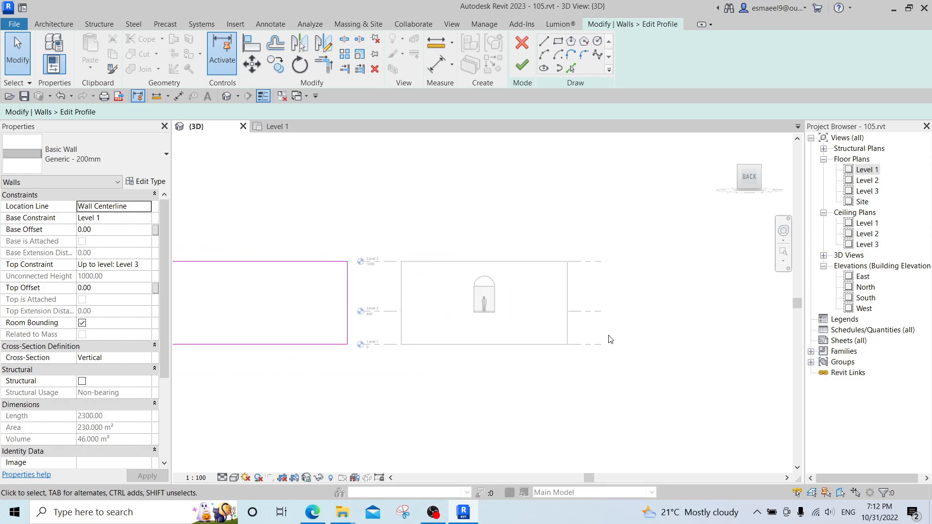
middle_drag(411, 324, 591, 321)
scroll(548, 319, up, 1)
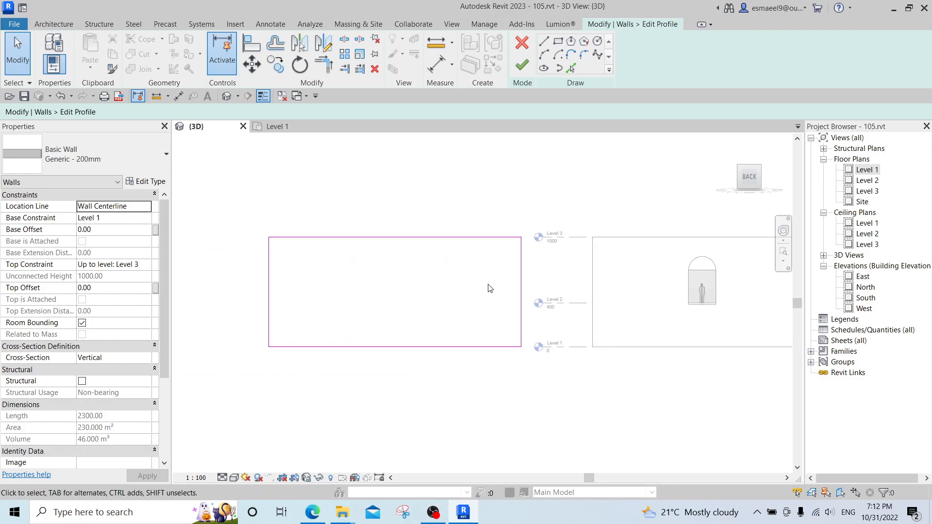
scroll(493, 286, up, 1)
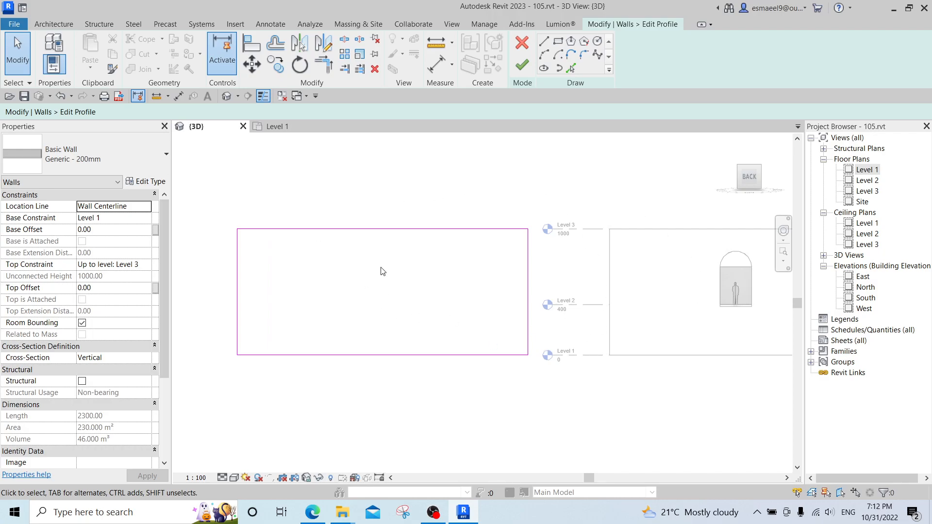
scroll(493, 325, up, 1)
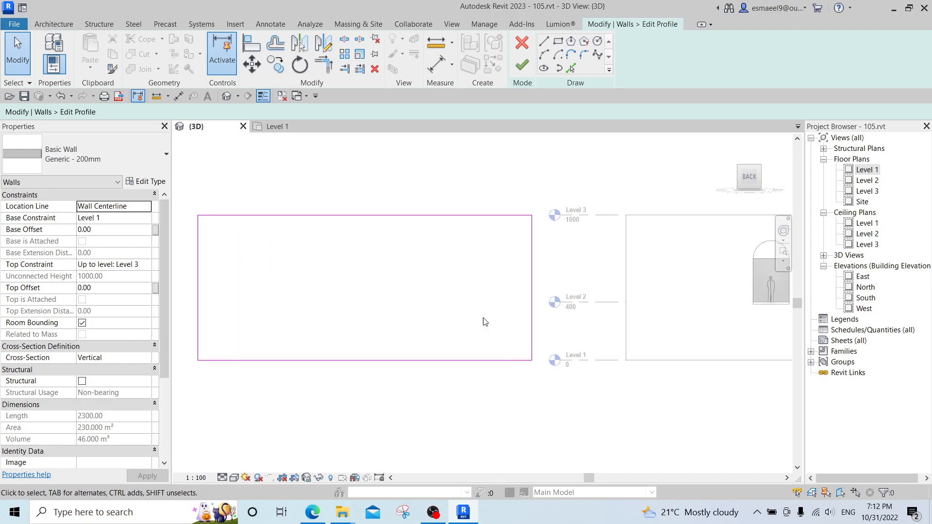
- Sketch a rectangle about 300 high inside the wall profile, about 300 below the top edge, and set its width to 250
click(558, 43)
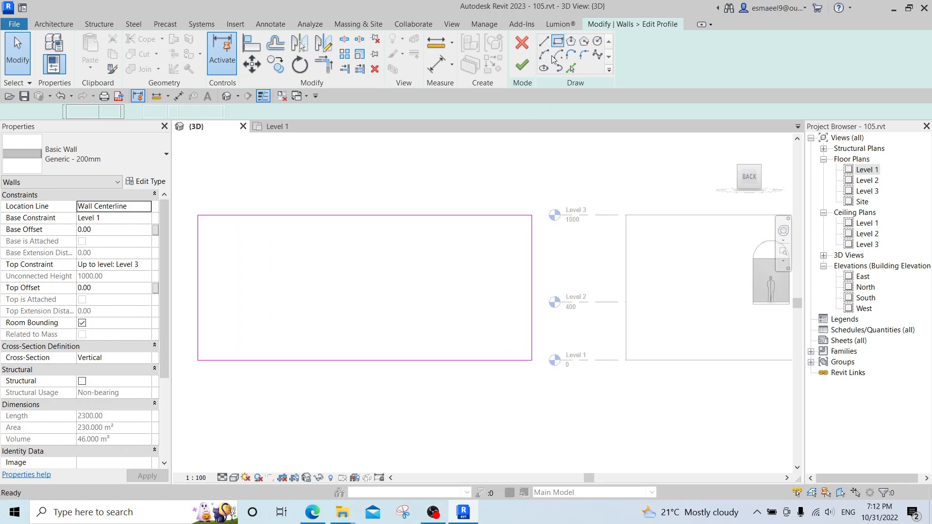
click(351, 259)
click(383, 302)
scroll(377, 284, up, 2)
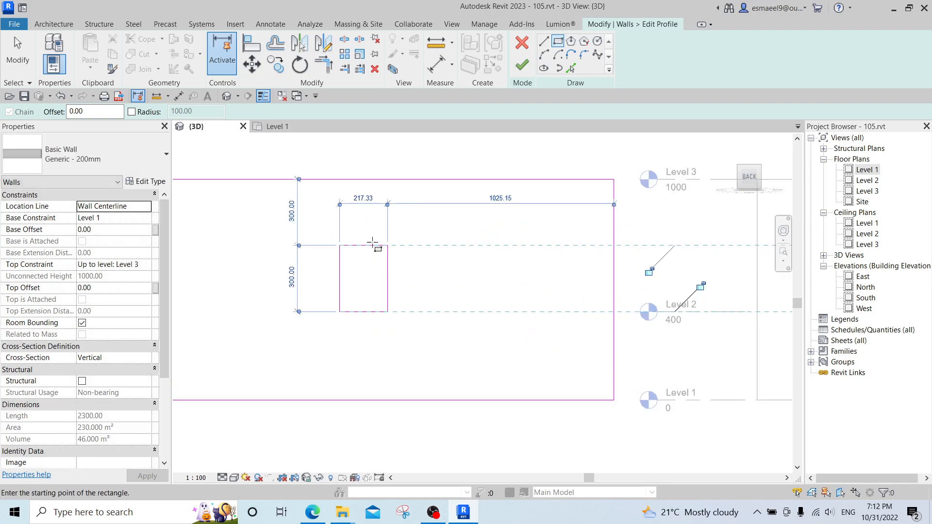
click(366, 197)
text(250)
key(Return)
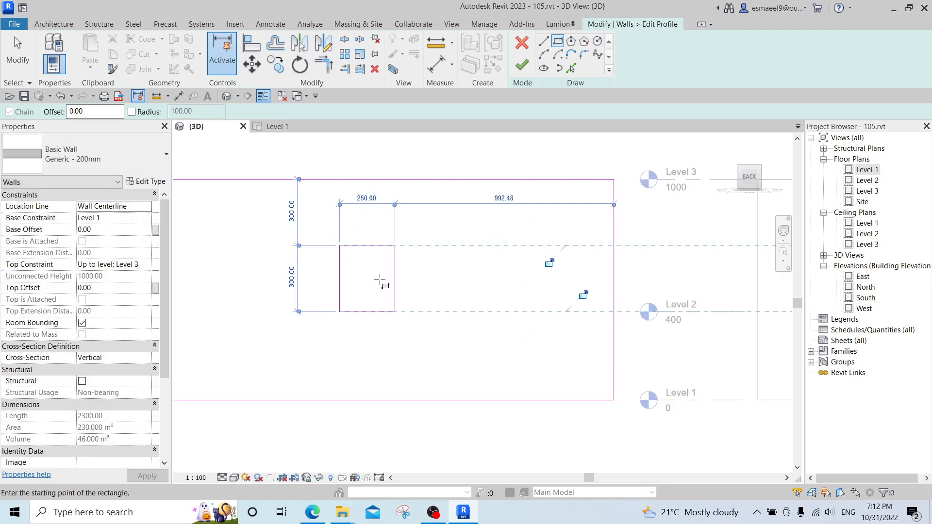
key(Escape)
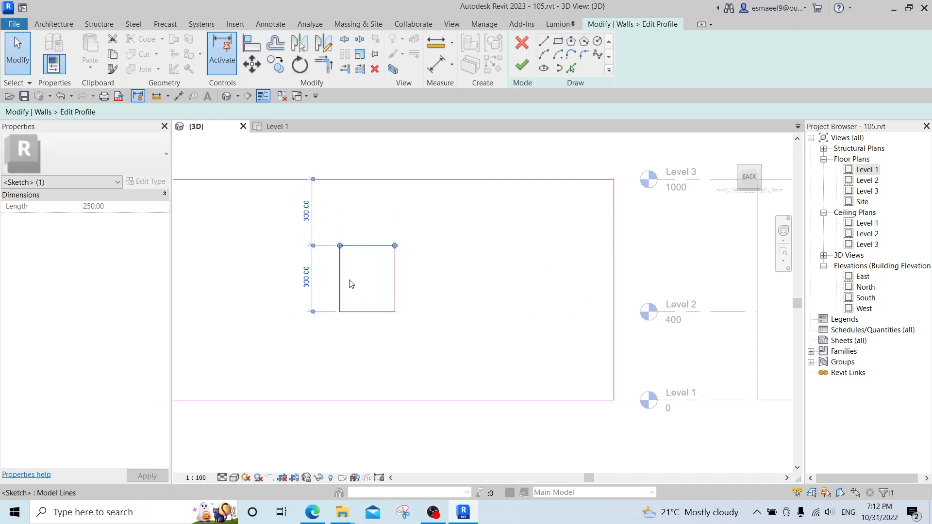
key(Escape)
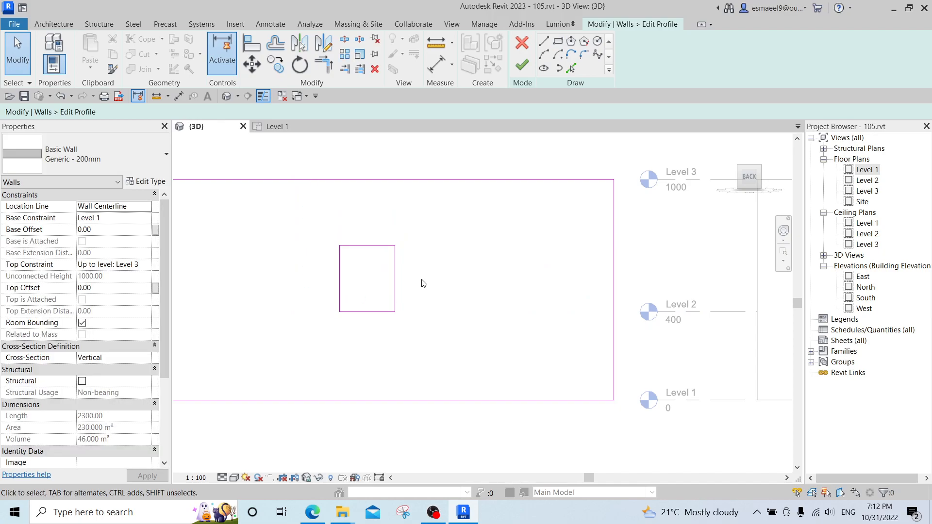
- Cap the rectangle with a semicircular arc of radius 125, delete its straight top line, and finish the profile edit
click(545, 55)
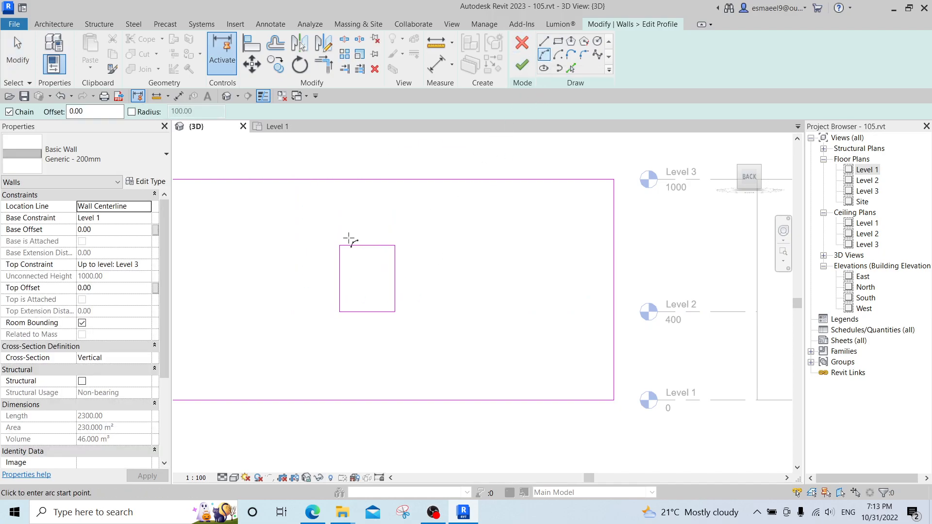
click(340, 245)
click(396, 245)
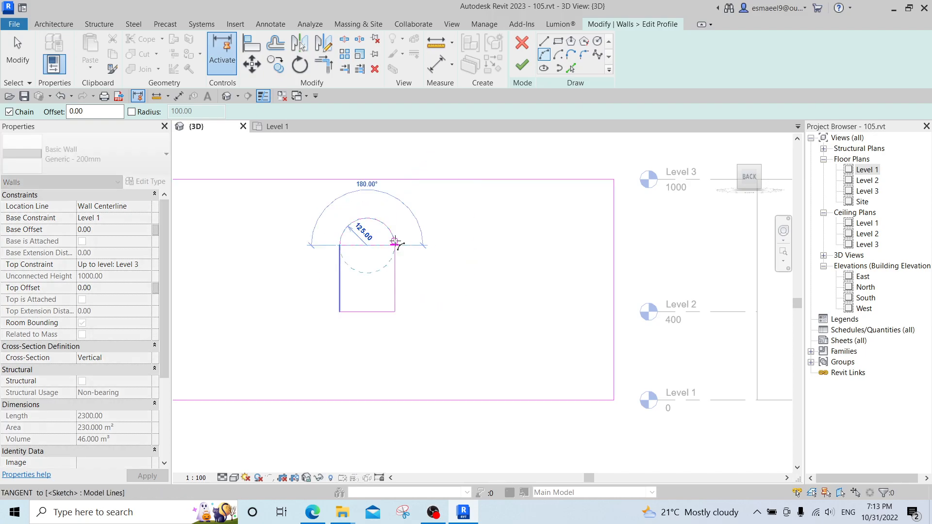
click(370, 221)
key(Escape)
key(Escape)
click(378, 247)
key(Delete)
click(522, 68)
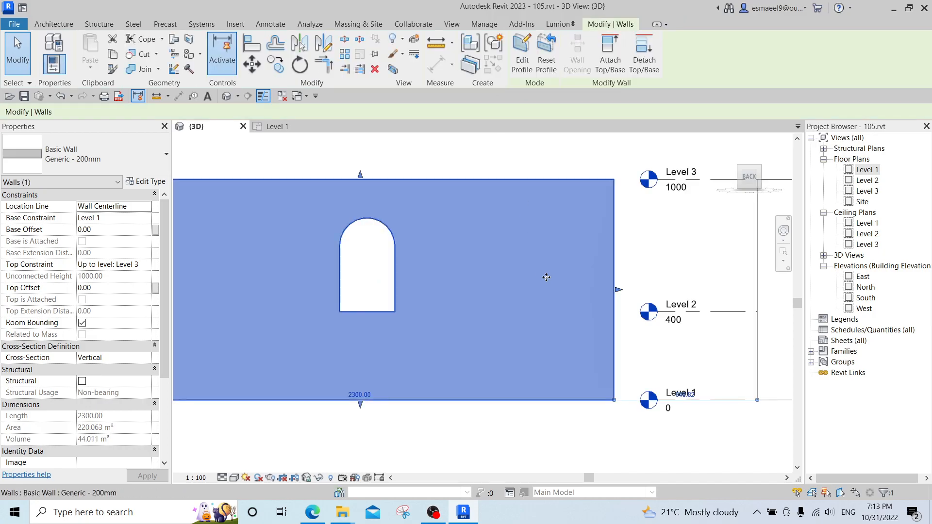
- Reopen the wall's profile and align the bottom edge of the arched opening with Level 2
scroll(546, 276, down, 2)
click(666, 351)
middle_drag(656, 317, 513, 260)
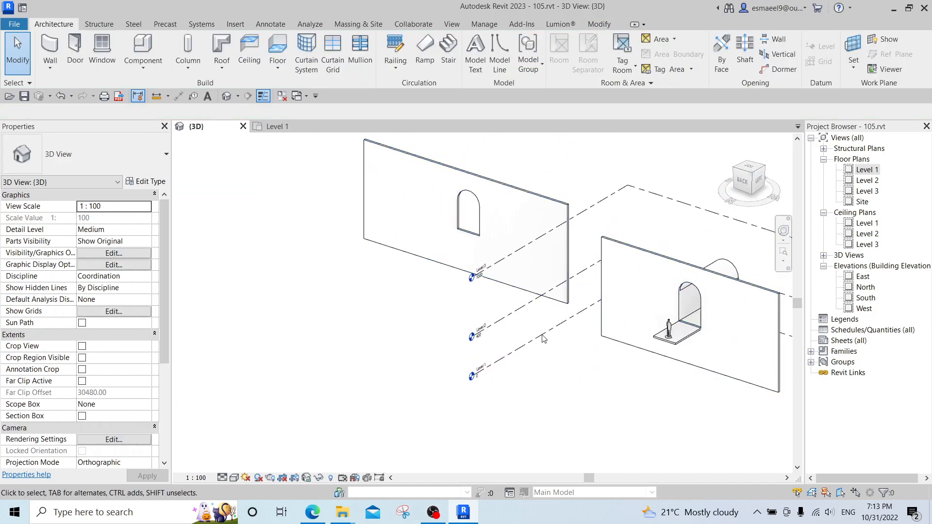
click(567, 195)
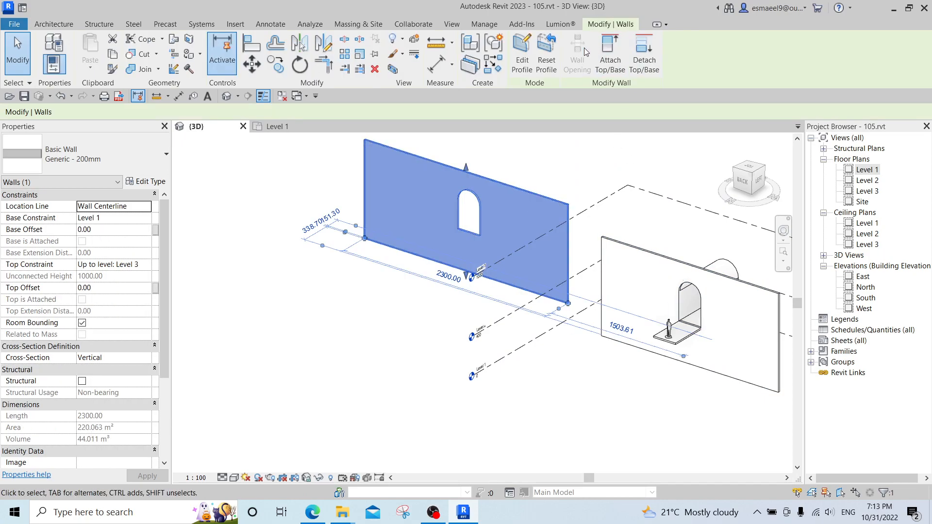
click(514, 70)
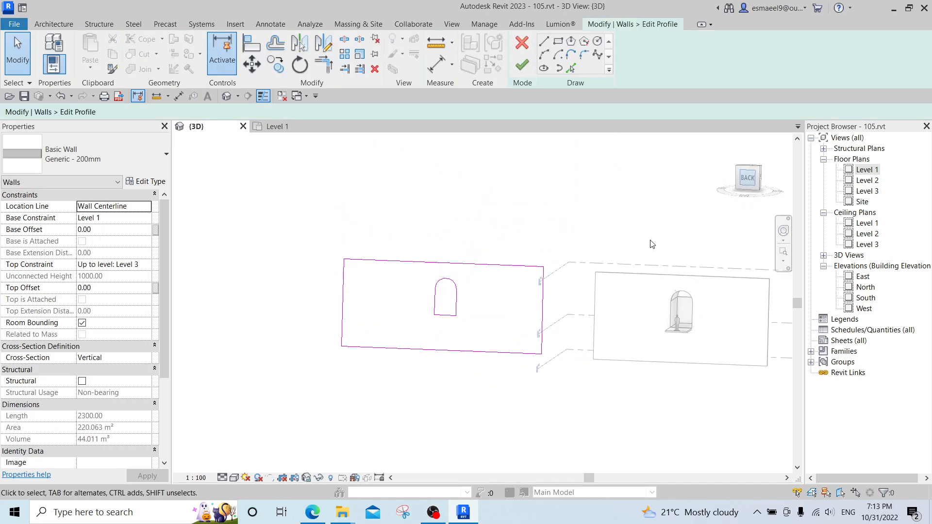
middle_drag(524, 341, 617, 321)
scroll(508, 303, up, 1)
drag(362, 246, 456, 299)
key(Escape)
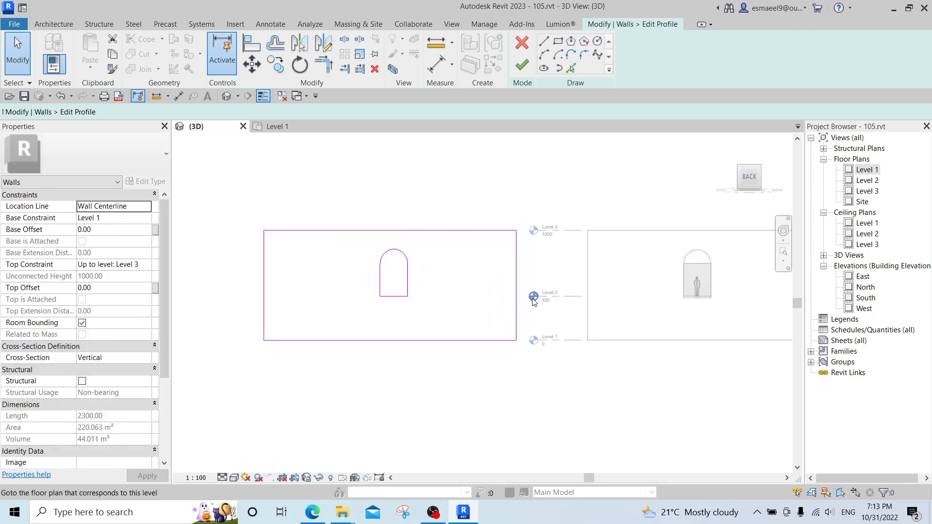
key(a)
key(l)
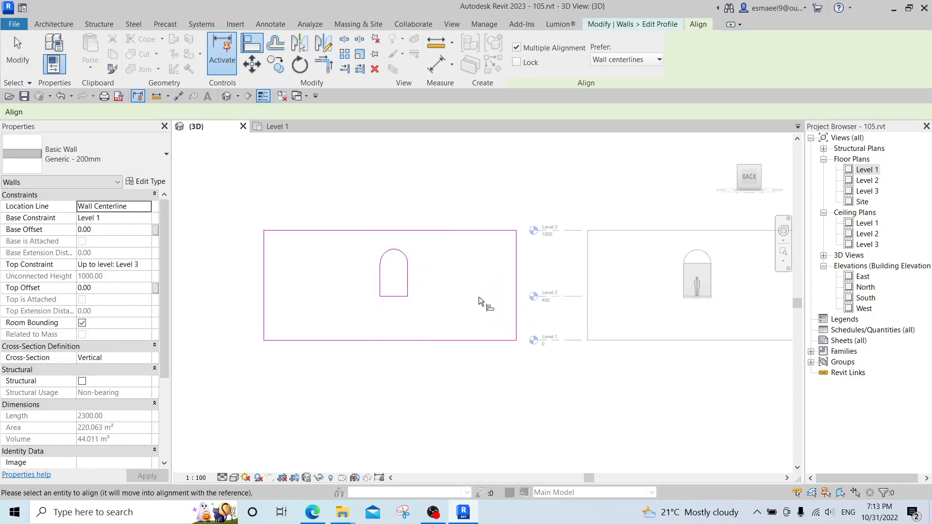
click(578, 297)
click(392, 296)
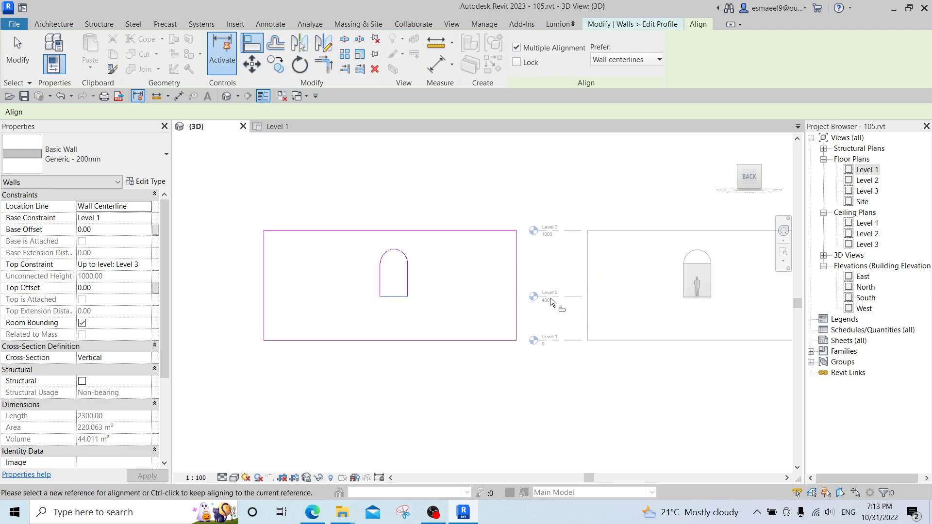
key(Escape)
key(Escape)
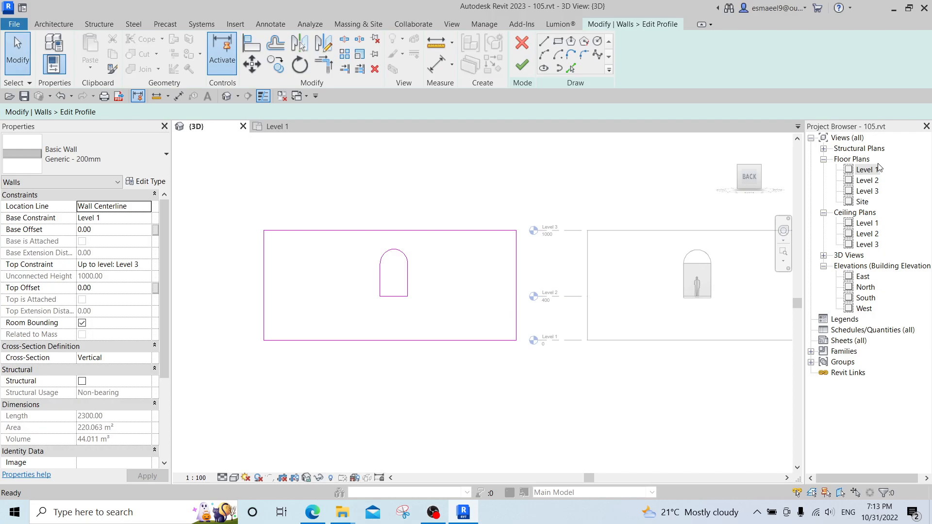
- Open the Level 2 floor plan and finish the wall's profile edit there
double_click(863, 170)
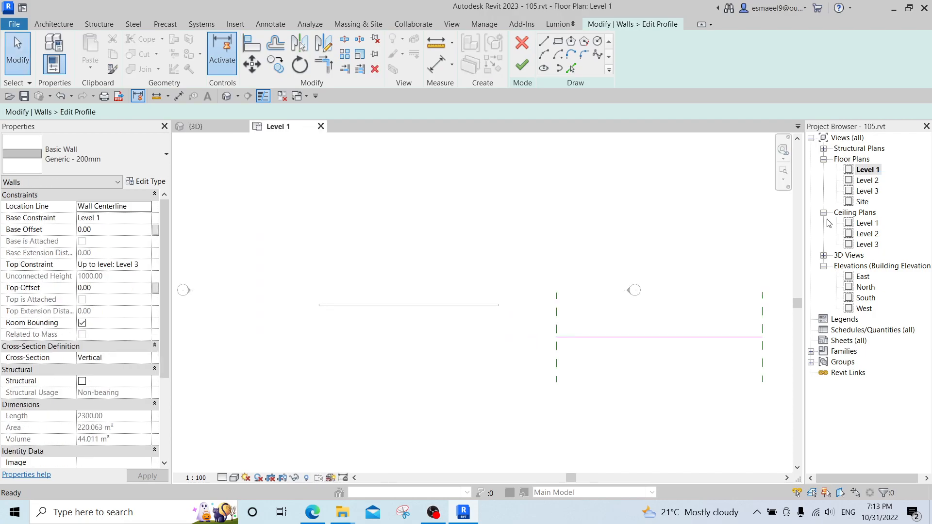
double_click(866, 182)
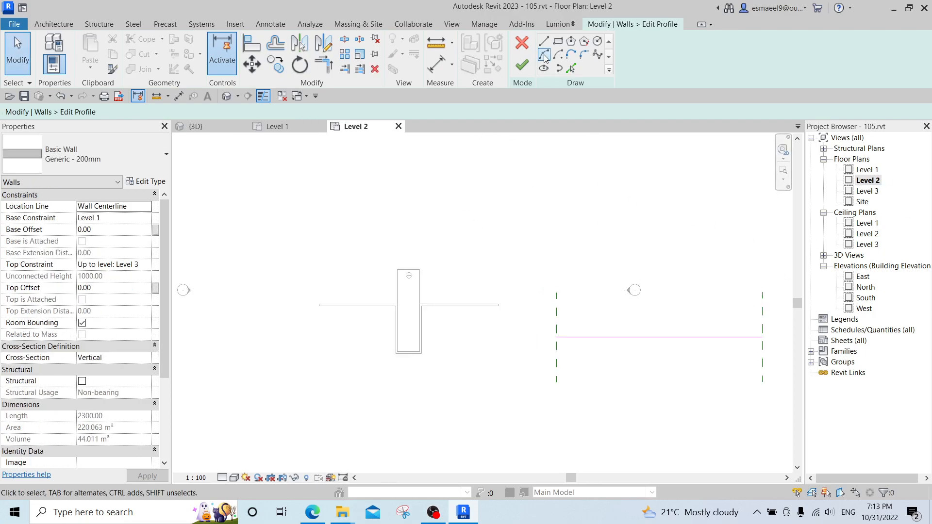
click(522, 64)
- Start a Generic 150mm floor on Level 2 and sketch a rectangular boundary across the opening, extending to one side of the wall
middle_drag(677, 311, 661, 318)
key(f)
key(l)
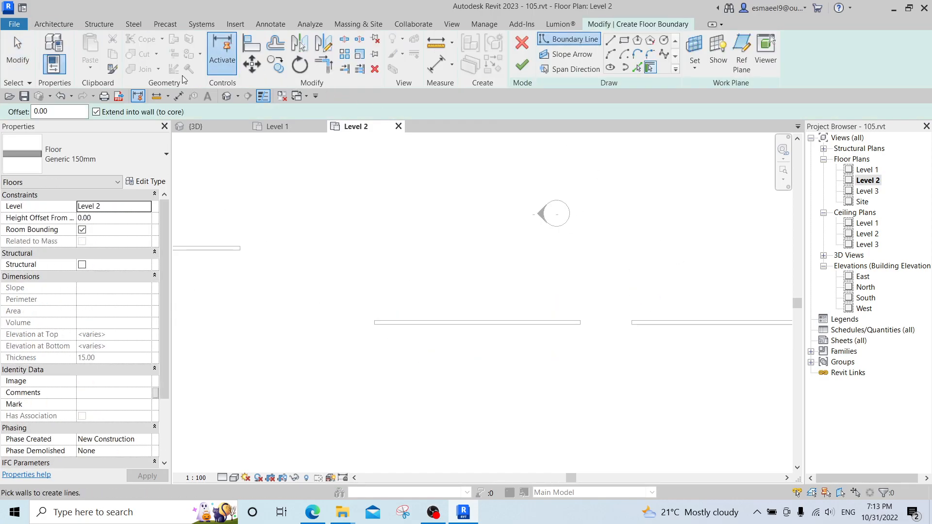
click(54, 24)
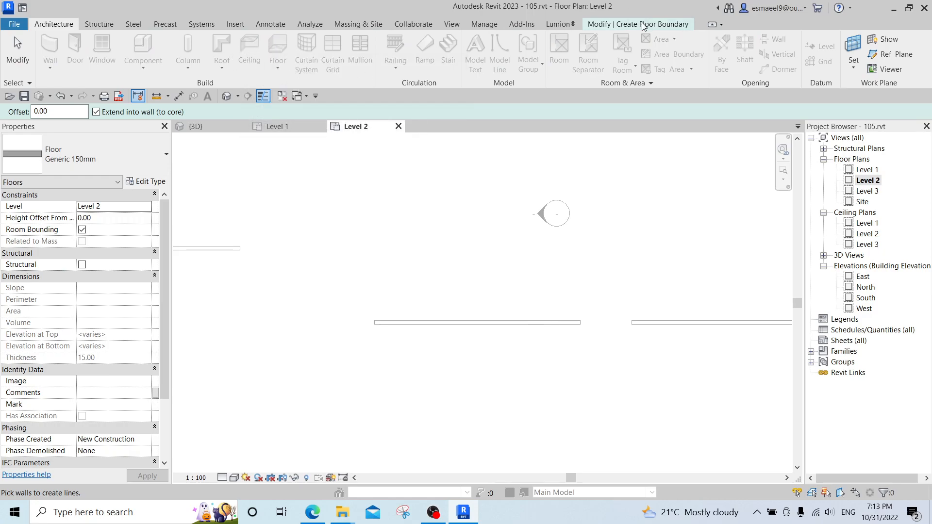
click(623, 24)
click(625, 40)
scroll(631, 325, up, 2)
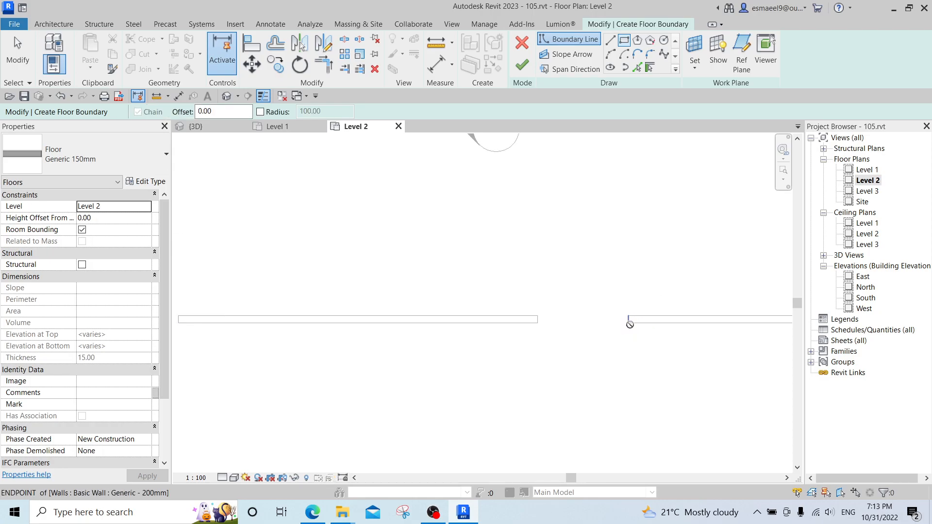
click(630, 324)
click(538, 167)
key(Escape)
key(Escape)
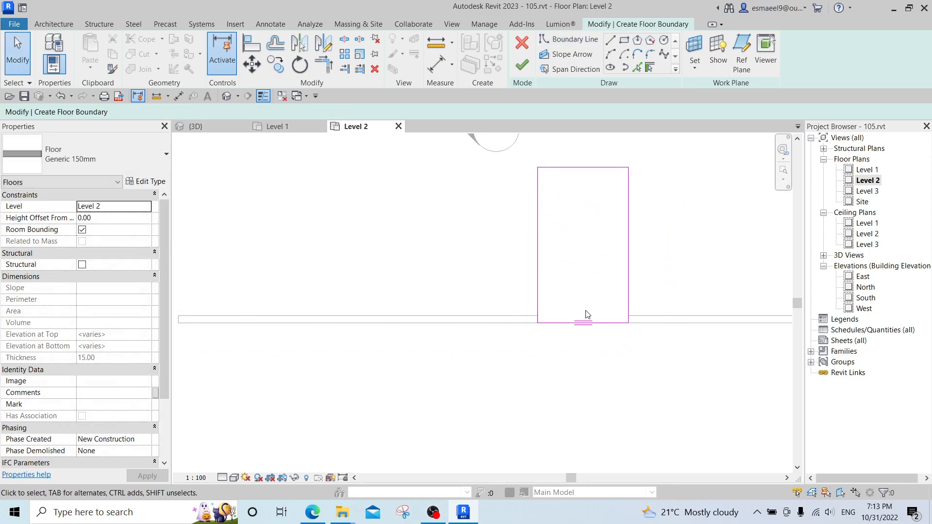
- Stretch the boundary edge at the wall out to about 650 on the other side, finish the floor, and view it in 3D
click(589, 322)
scroll(588, 321, down, 2)
middle_drag(588, 321, 595, 226)
drag(595, 227, 616, 353)
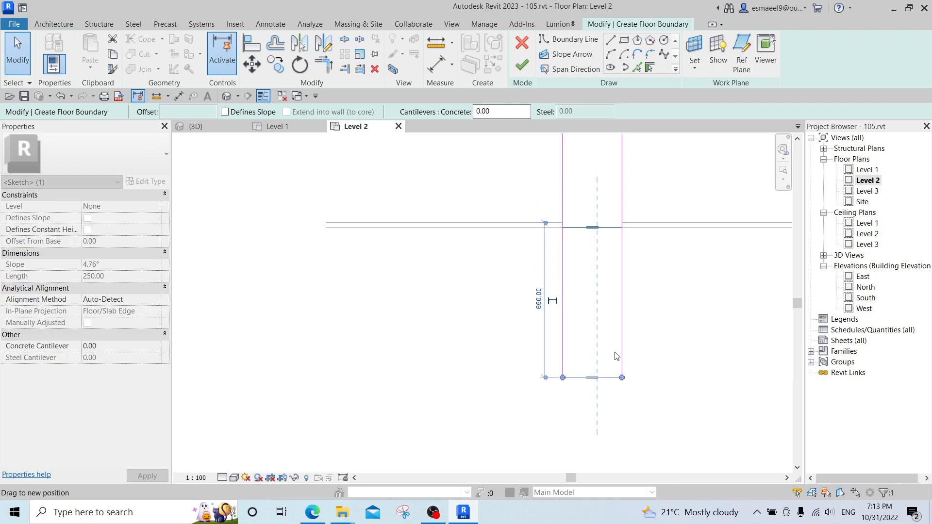
key(Escape)
click(522, 65)
key(3)
key(d)
shift+middle_drag(568, 310, 478, 262)
scroll(470, 314, up, 2)
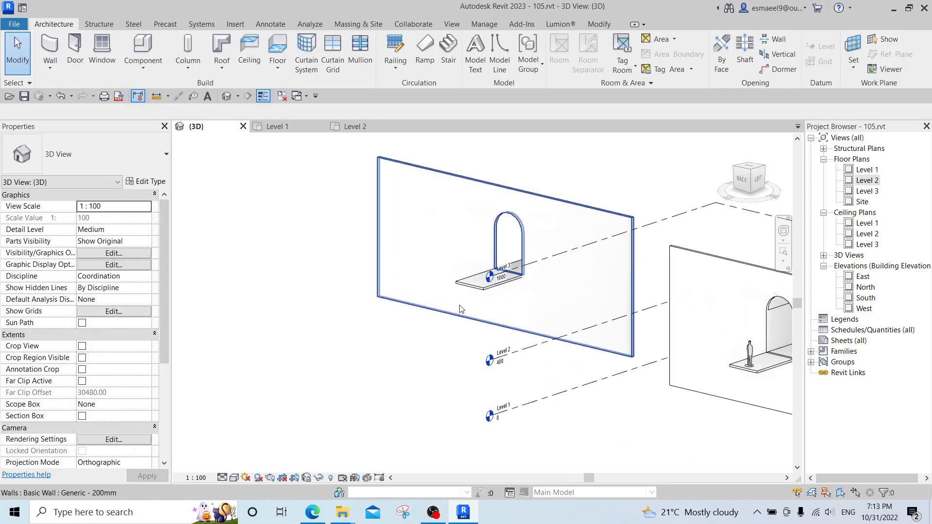
- Start a roof by extrusion using the face of the wall with the new slab as work plane, with Level 3 and offset 0
shift+middle_drag(558, 330, 411, 271)
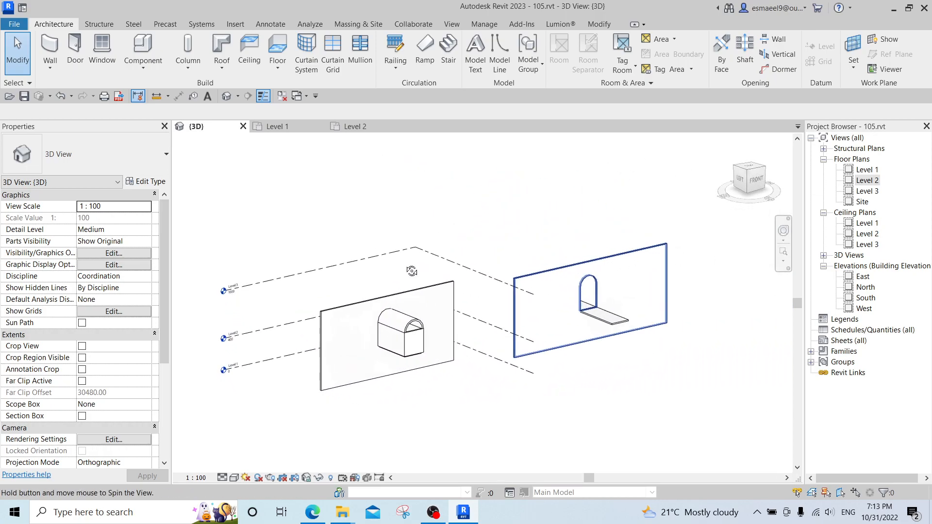
click(232, 66)
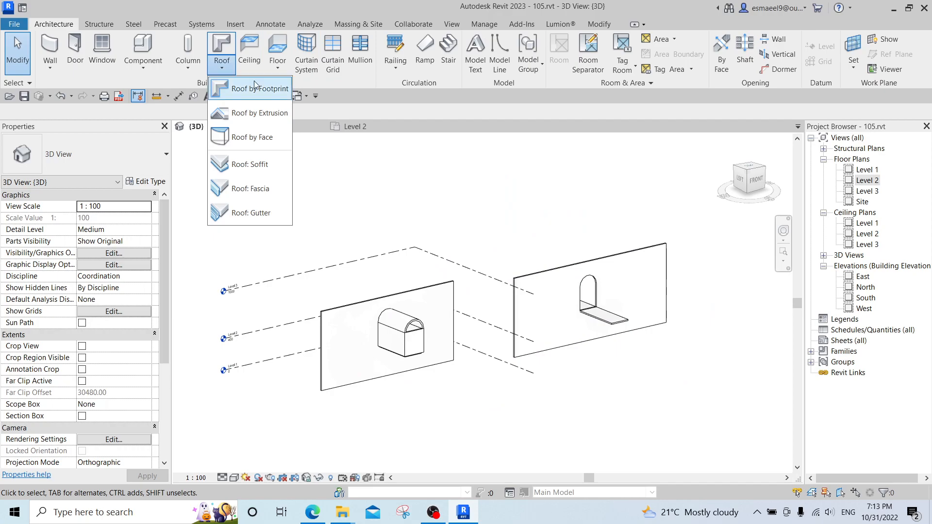
click(240, 114)
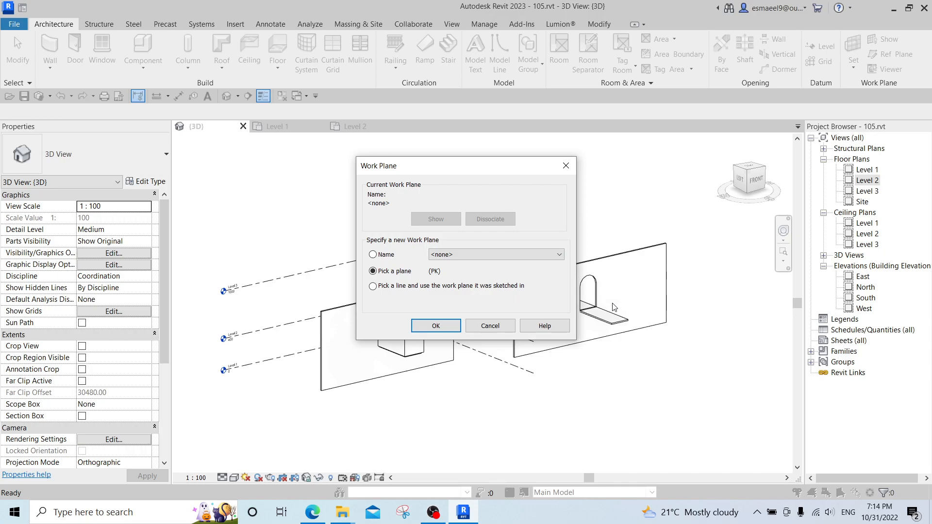
click(437, 326)
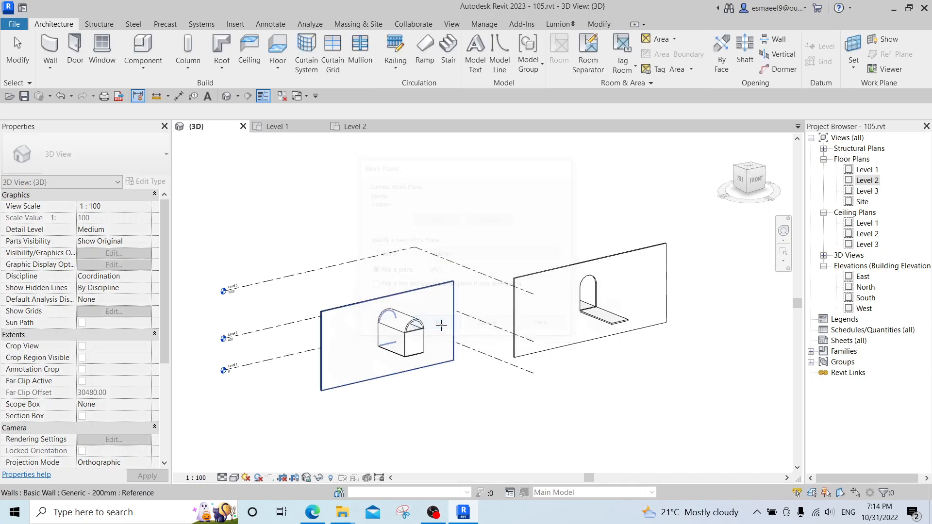
click(565, 292)
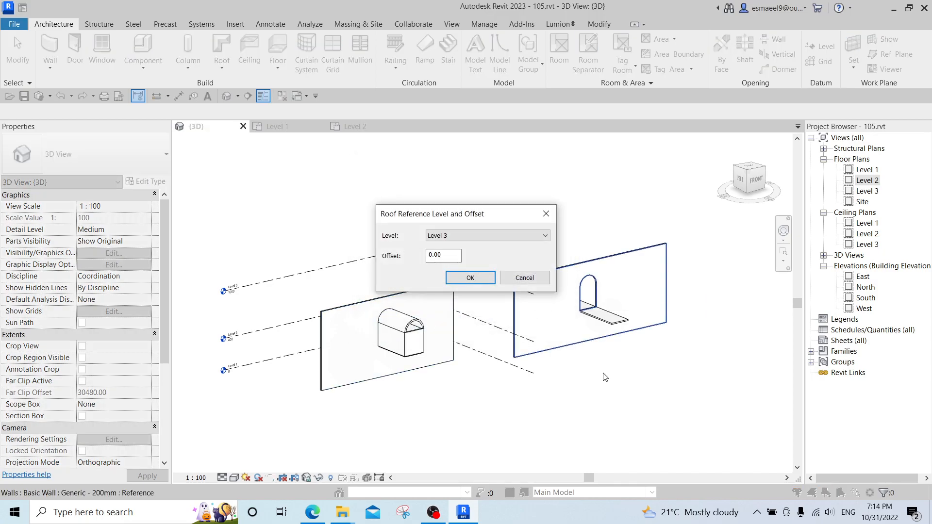
click(505, 240)
click(480, 262)
click(470, 278)
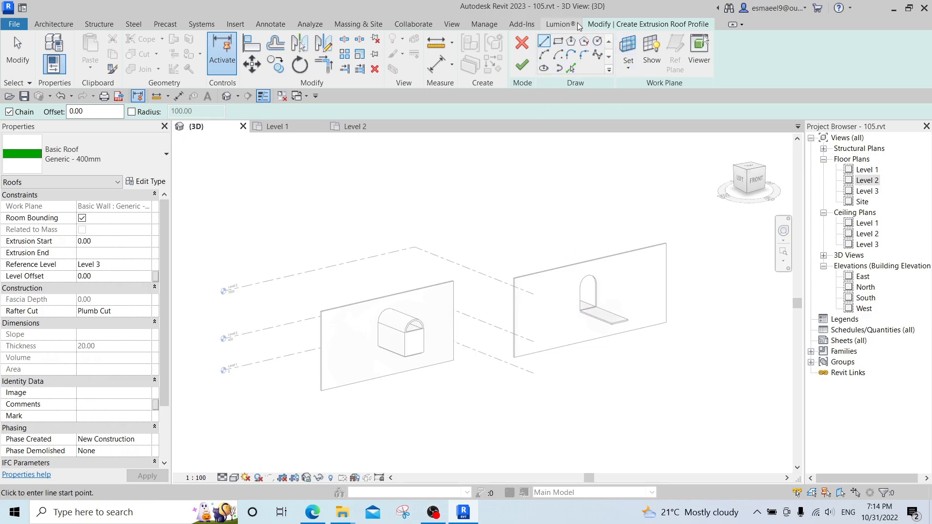
- From the front view, trace the opening's arch with a start-end-radius arc of radius 125 and finish the Generic 400mm roof
shift+middle_drag(689, 287, 635, 236)
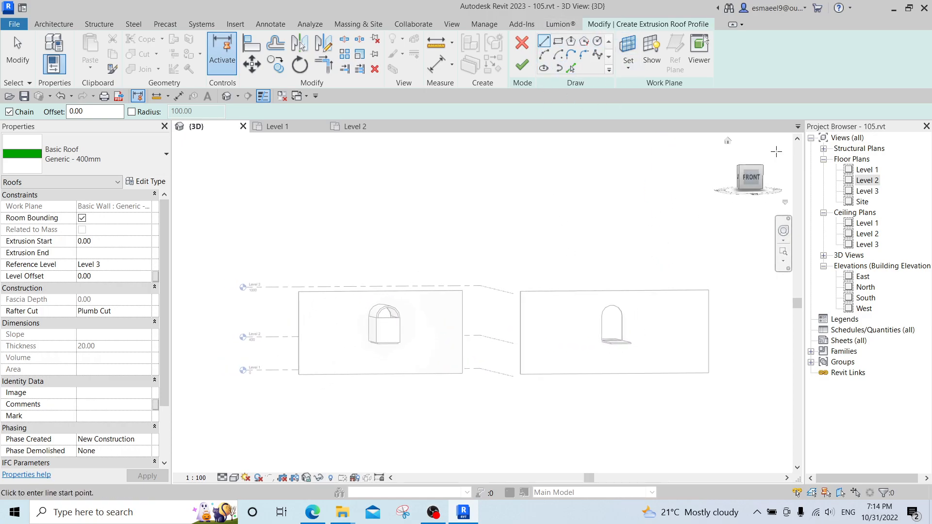
click(755, 181)
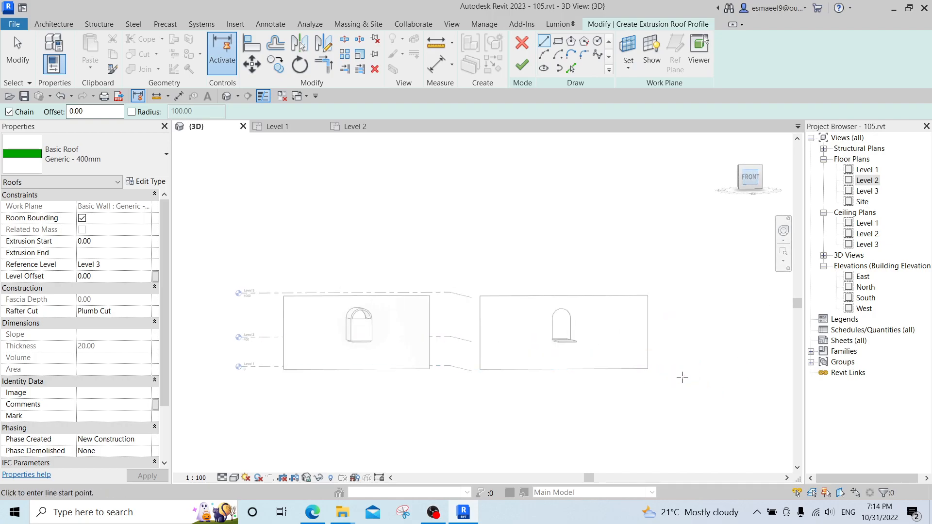
scroll(580, 291, up, 6)
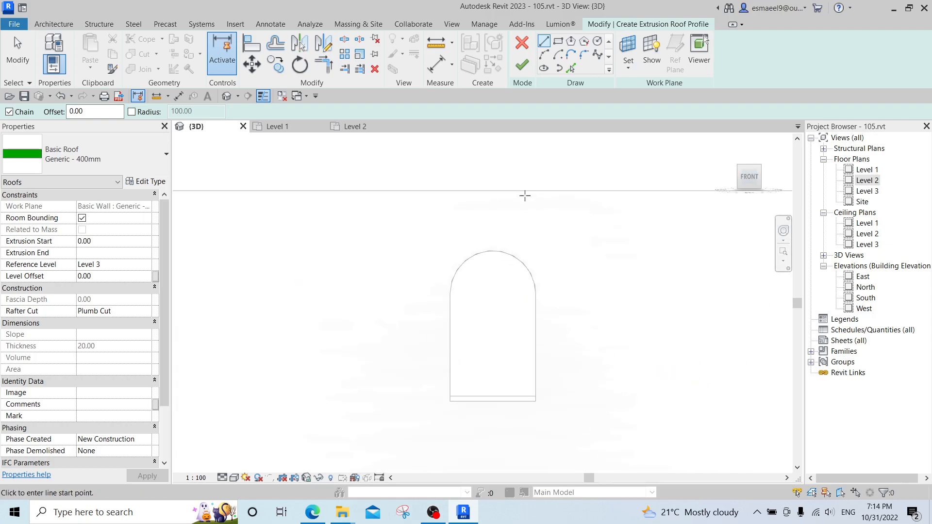
scroll(503, 87, up, 1)
scroll(532, 52, down, 1)
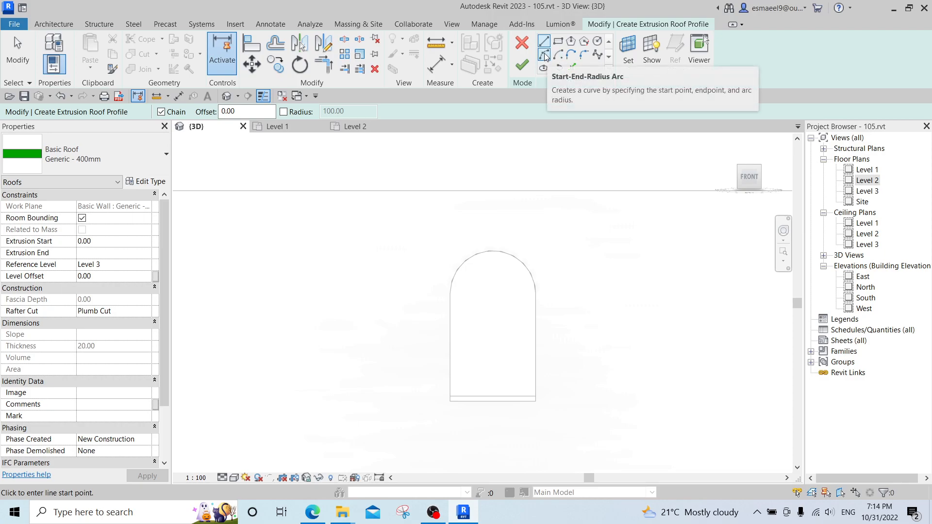
click(450, 293)
click(537, 293)
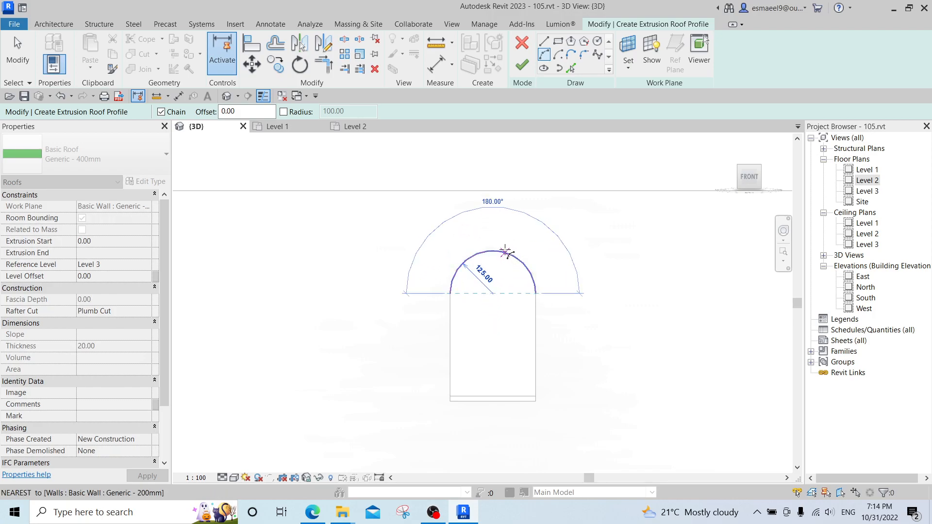
click(506, 252)
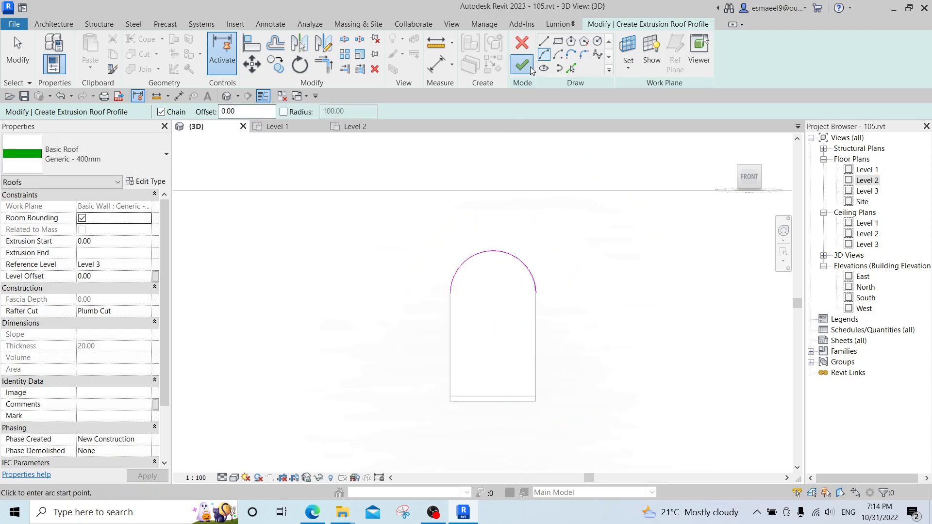
click(522, 65)
click(556, 246)
shift+middle_drag(556, 246, 631, 305)
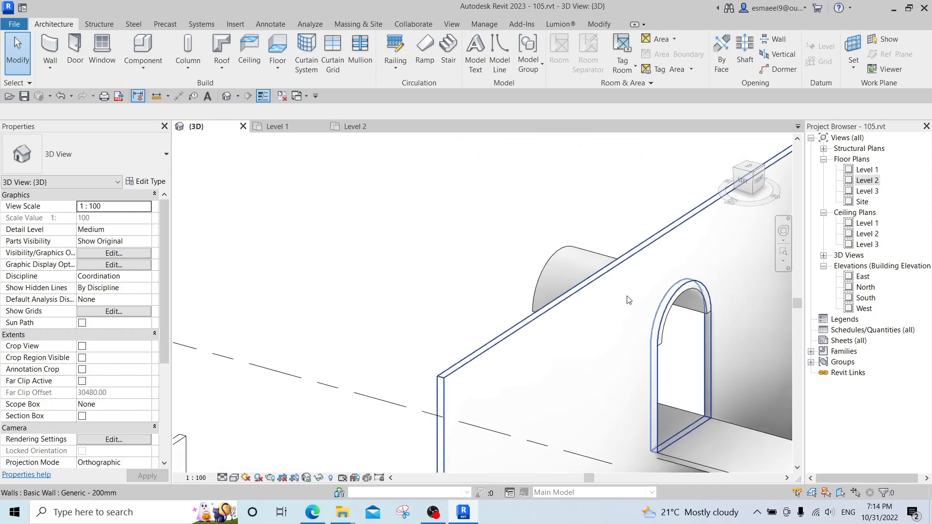
- Inspect the vault in the opening, reopen the roof's profile in front view, and delete its arc
shift+middle_drag(689, 340, 496, 250)
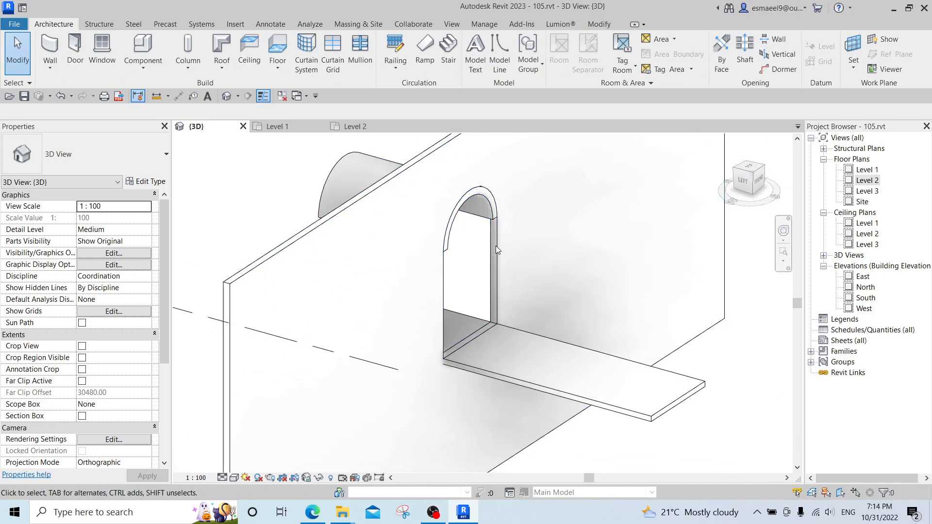
scroll(518, 322, down, 3)
shift+middle_drag(350, 348, 377, 287)
scroll(517, 255, up, 3)
middle_drag(611, 264, 534, 291)
scroll(533, 295, up, 4)
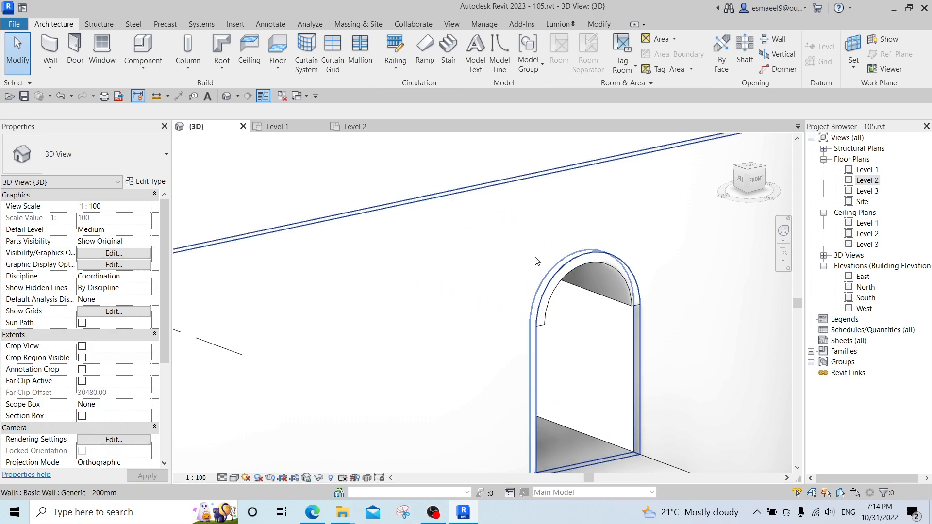
click(760, 185)
scroll(576, 273, up, 4)
click(575, 272)
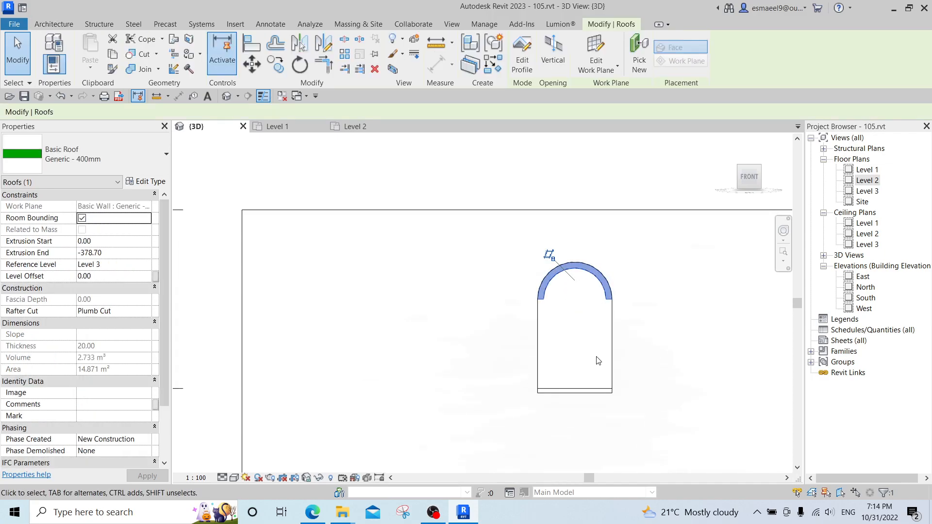
click(519, 60)
scroll(595, 308, up, 2)
click(593, 249)
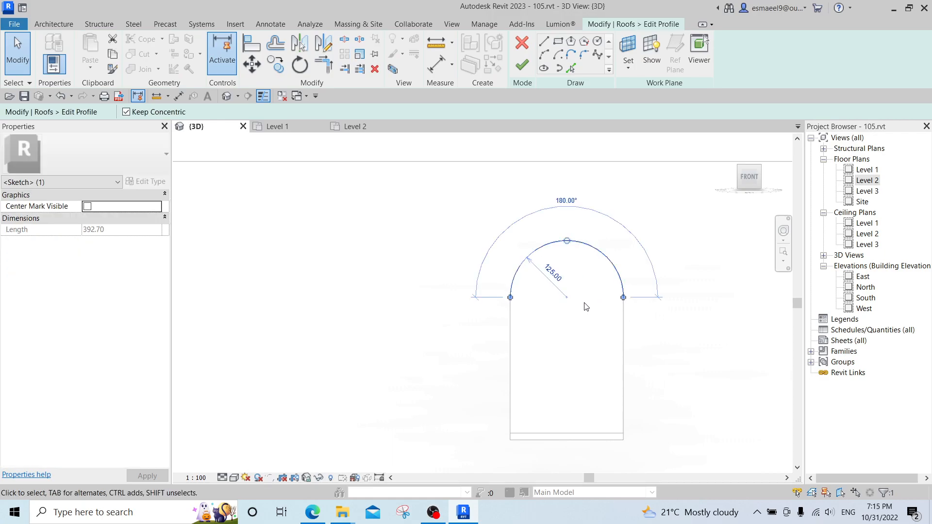
key(Escape)
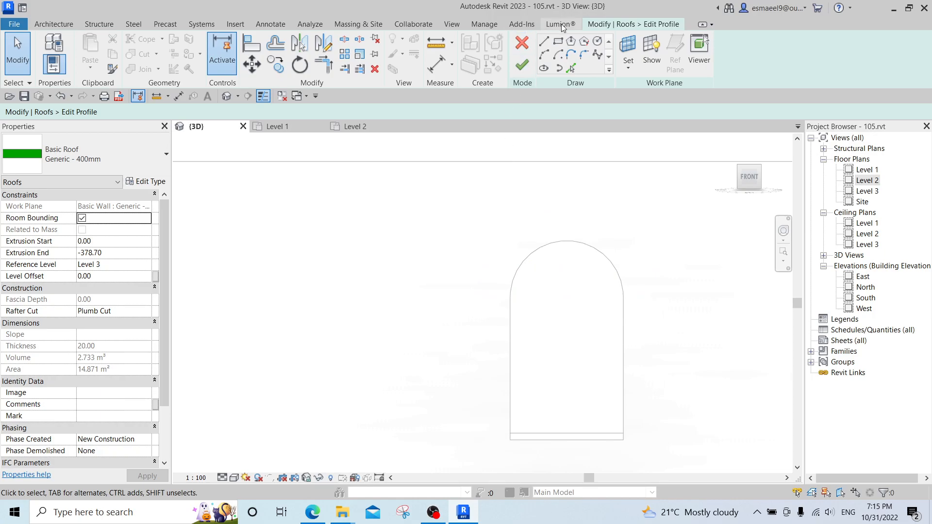
- Draw a start-end-radius arc offset 20 outside the opening's arch and finish the roof profile
click(548, 56)
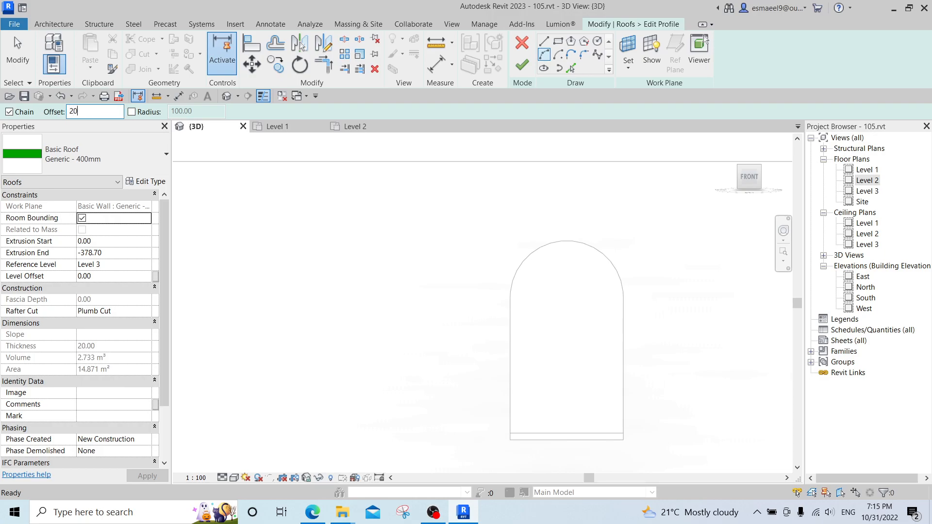
text(20)
click(511, 297)
click(623, 297)
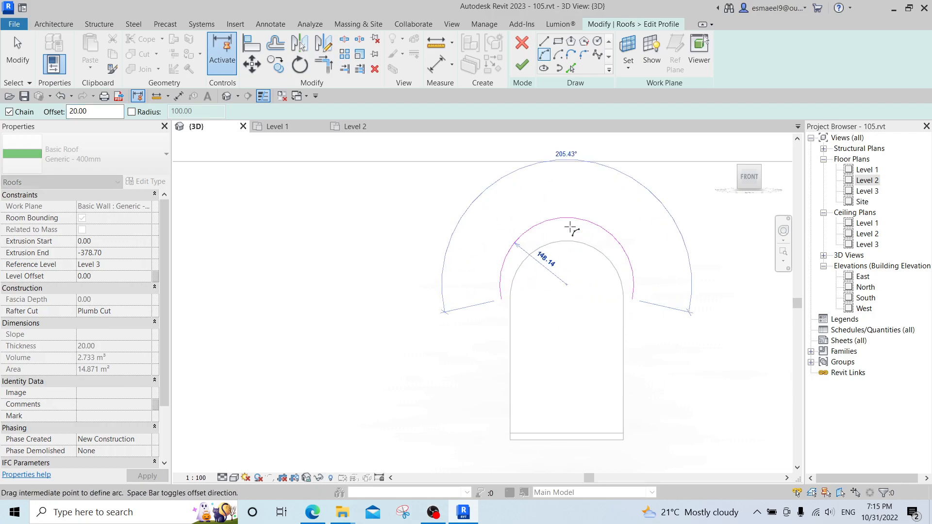
click(567, 234)
key(Escape)
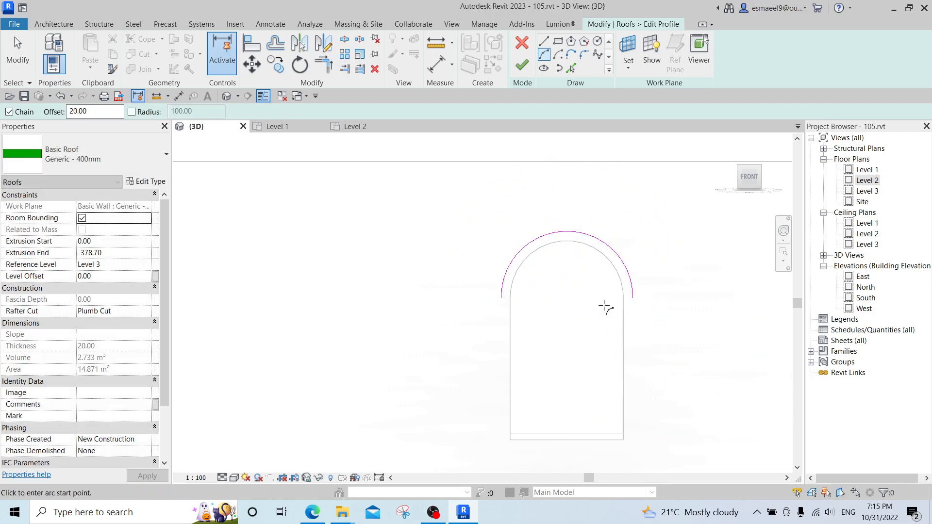
click(522, 65)
- Stretch the roof's front end outward to about 589 from the wall and pull its back end through to the slab side
shift+middle_drag(583, 359, 629, 361)
click(633, 301)
click(540, 266)
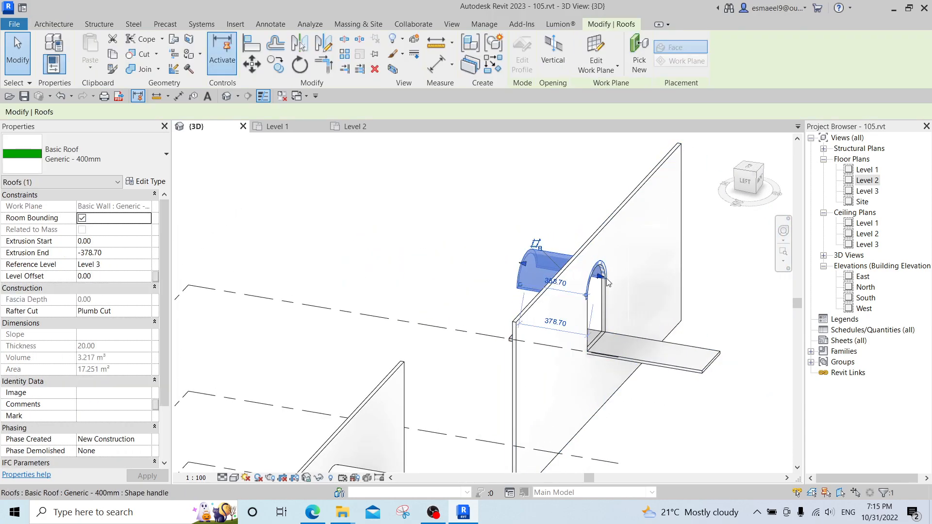
drag(604, 280, 709, 294)
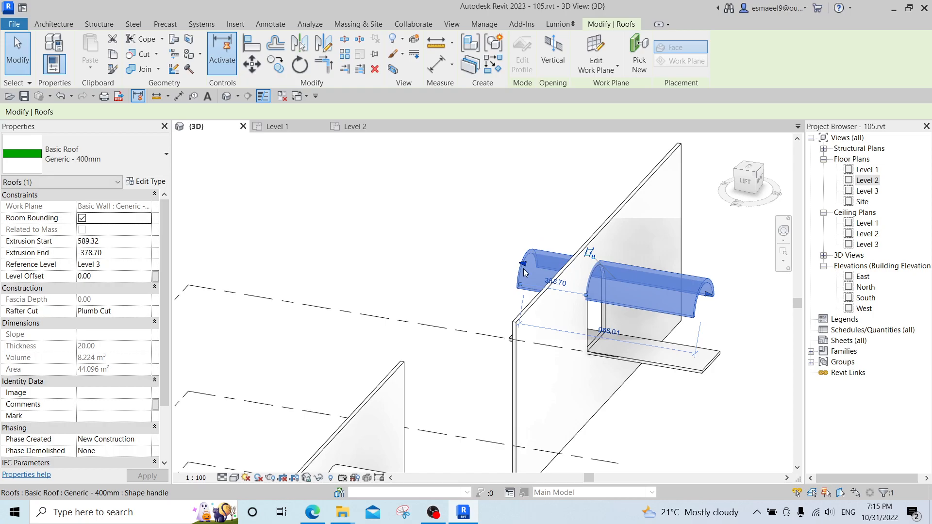
drag(642, 298, 663, 291)
scroll(598, 270, up, 2)
shift+middle_drag(671, 307, 689, 312)
key(Escape)
- Align the back end of the arched roof with the wall face
shift+middle_drag(685, 279, 622, 253)
key(a)
key(l)
click(629, 226)
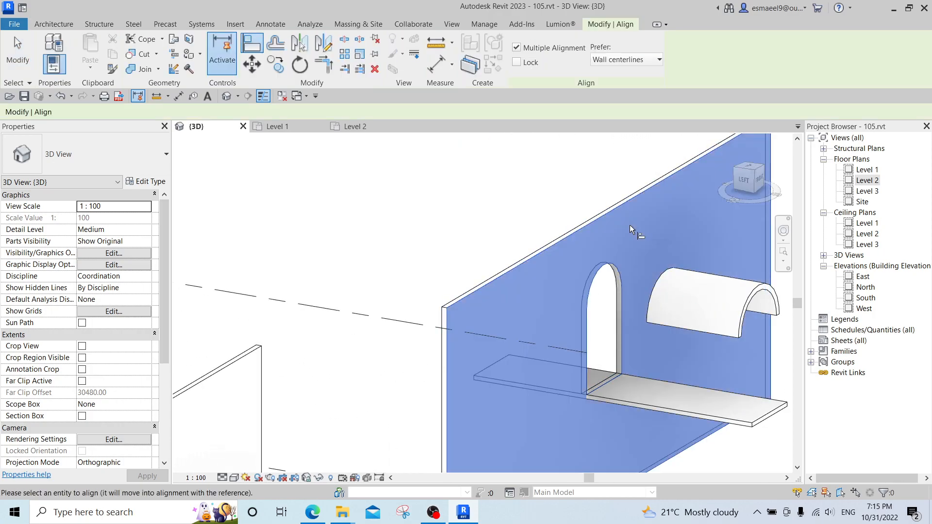
shift+middle_drag(480, 252, 670, 289)
click(662, 287)
shift+middle_drag(734, 329, 701, 327)
key(Escape)
key(Escape)
shift+middle_drag(670, 354, 585, 253)
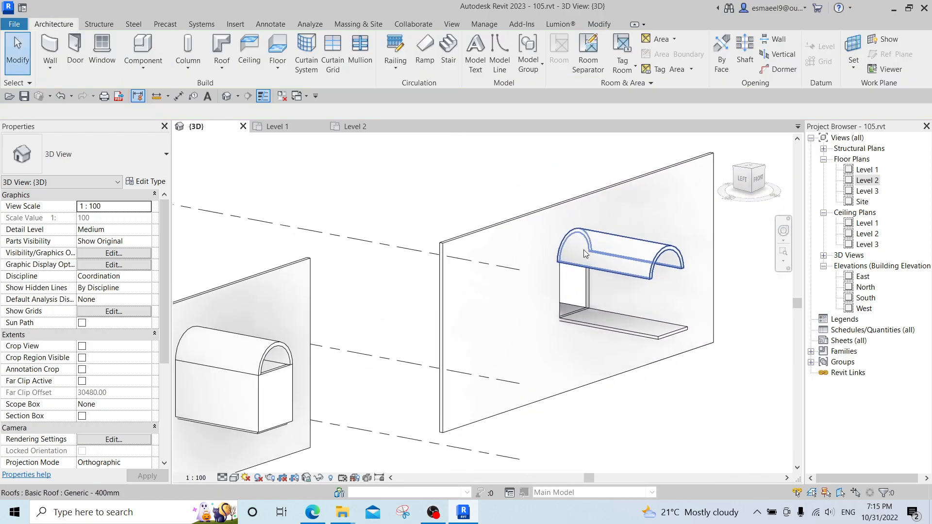
- Start a Generic 200mm wall in the Level 2 floor plan with its location line at Finish Face: Exterior
double_click(868, 180)
scroll(710, 289, down, 2)
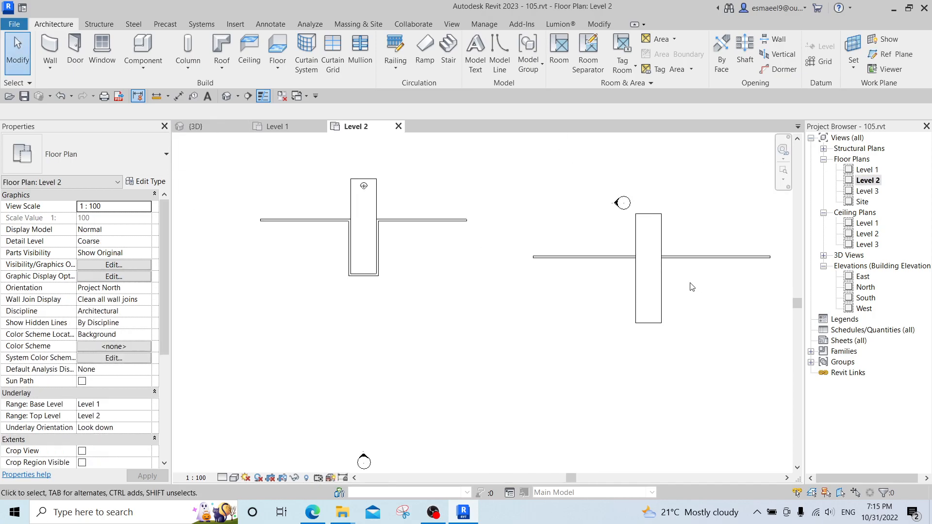
key(w)
key(a)
key(Escape)
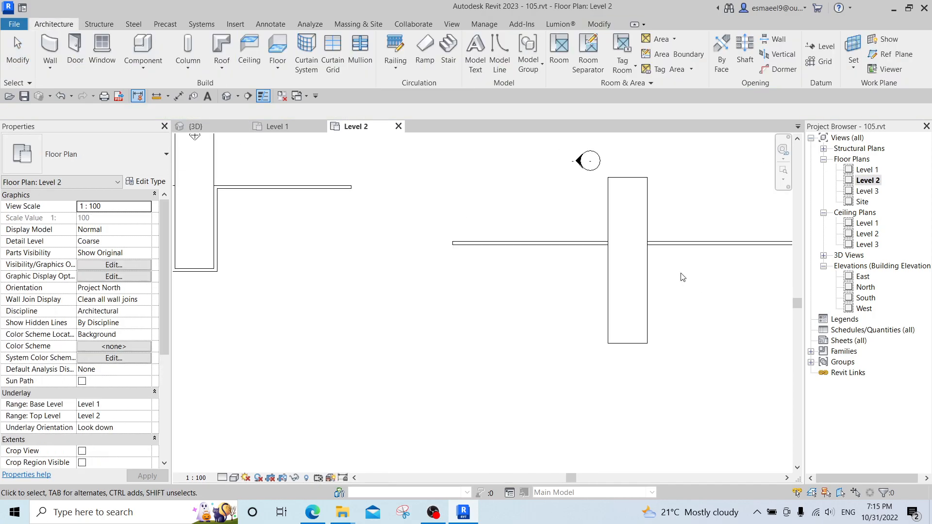
click(678, 244)
key(s)
scroll(658, 267, up, 2)
click(324, 113)
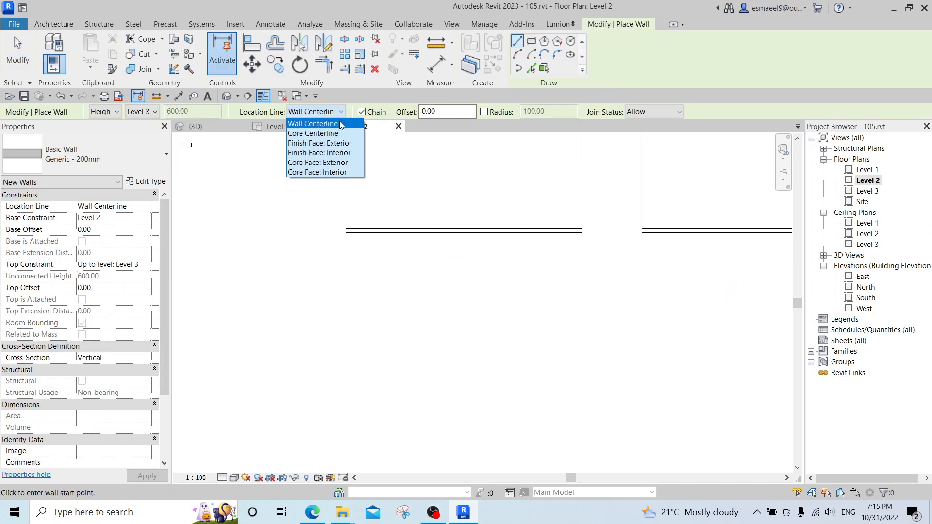
click(338, 144)
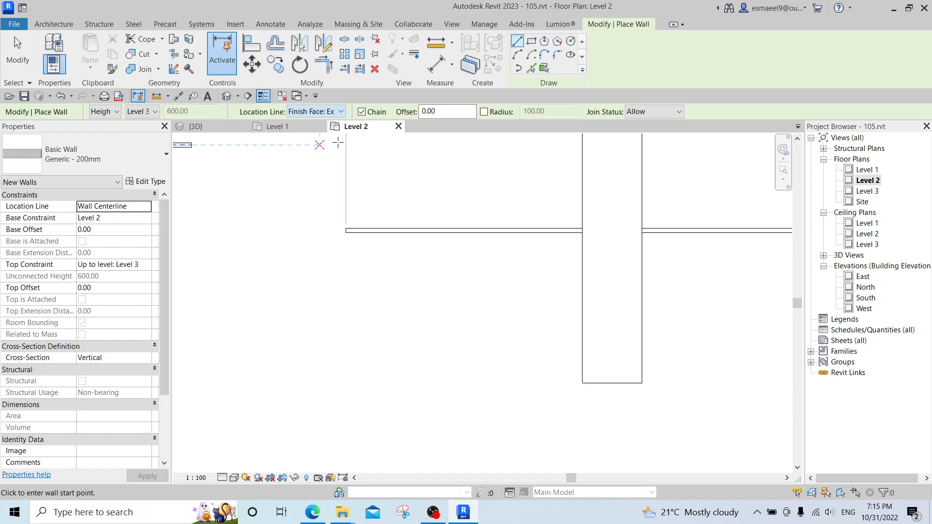
- Draw three chained walls around the projecting slab, with 650 sides and a 250 end, returning to the main wall
click(642, 232)
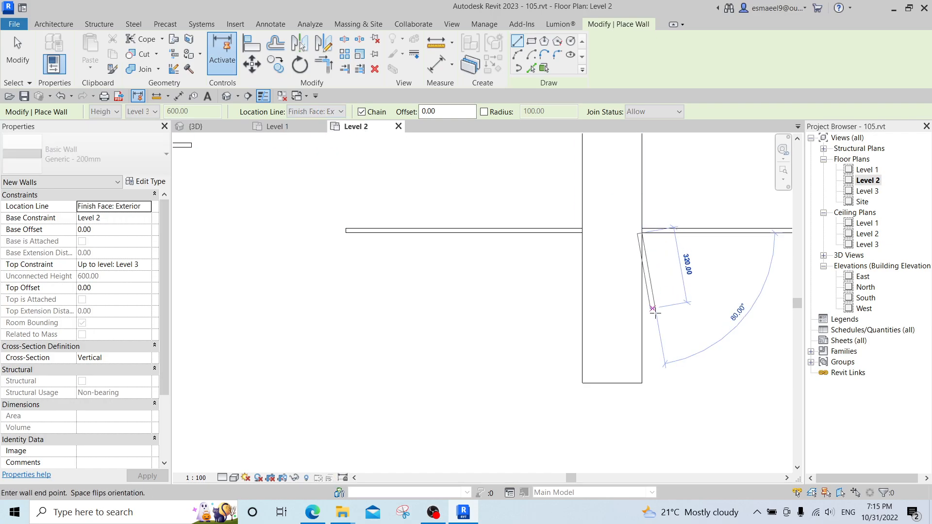
click(642, 381)
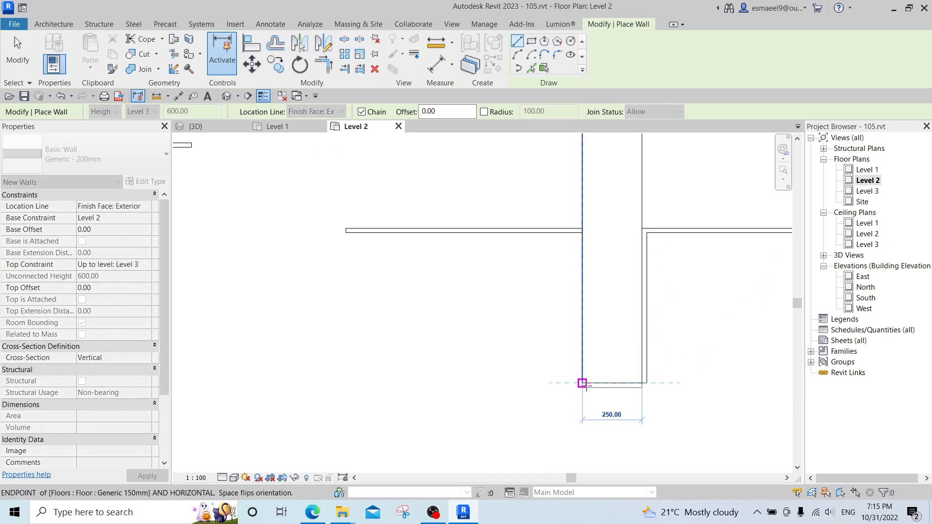
click(582, 233)
key(Escape)
scroll(581, 329, down, 4)
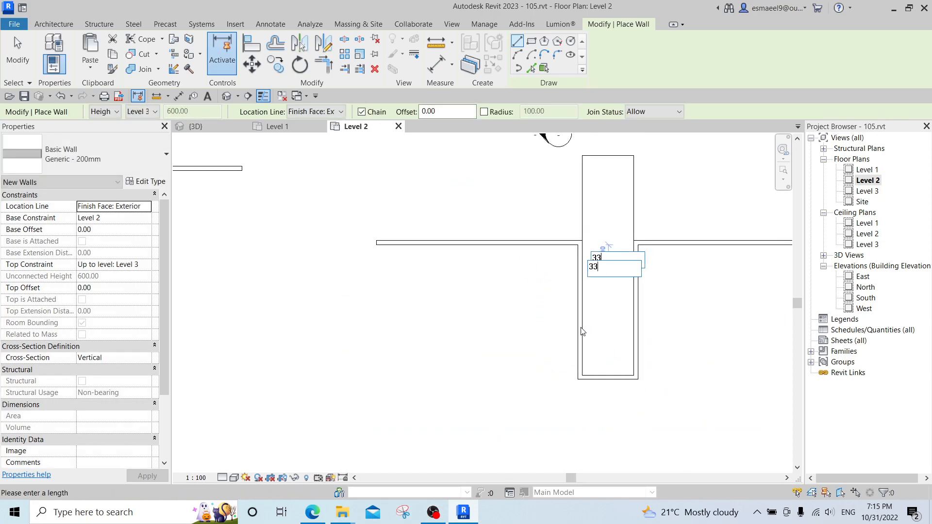
key(Escape)
- In the 3D view, lower the top of the near side wall to the roof's springing edge, at a top offset of -300
key(ctrl+Tab)
shift+middle_drag(632, 288, 596, 303)
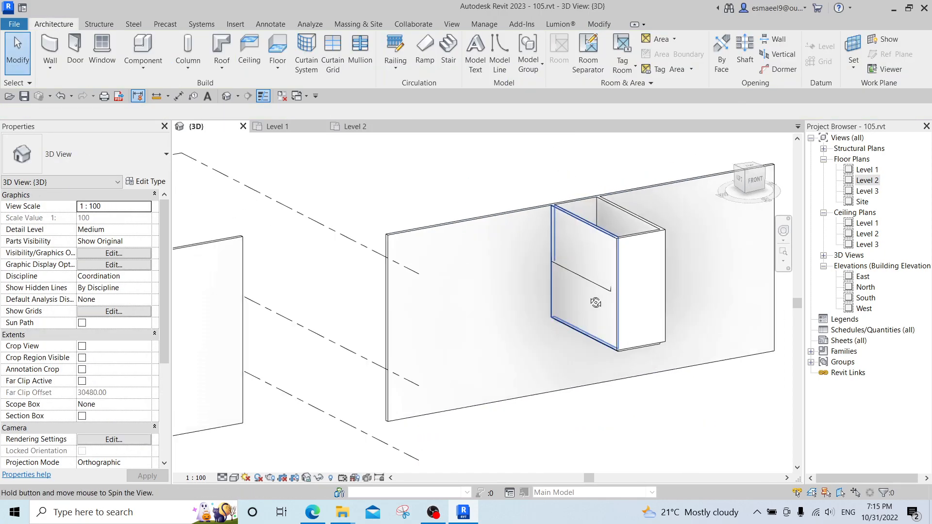
click(586, 234)
scroll(580, 213, up, 3)
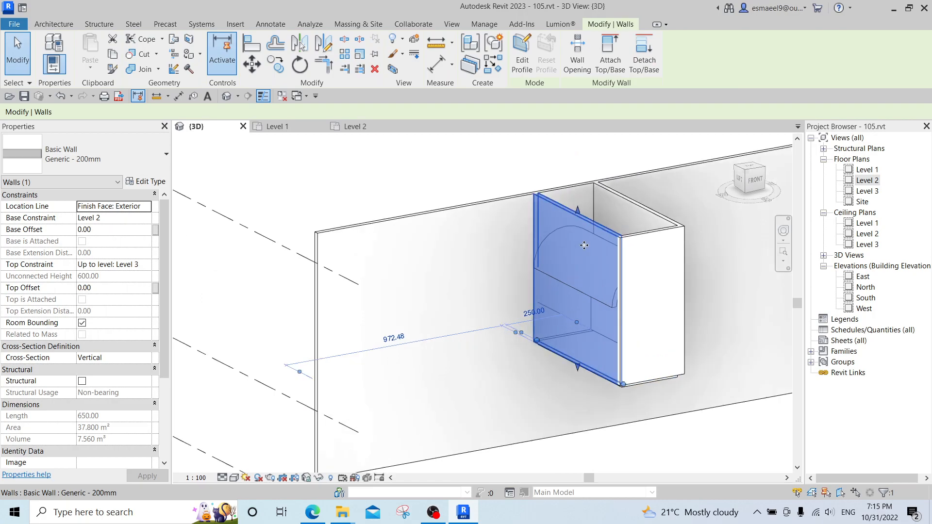
drag(578, 203, 606, 310)
drag(601, 306, 601, 305)
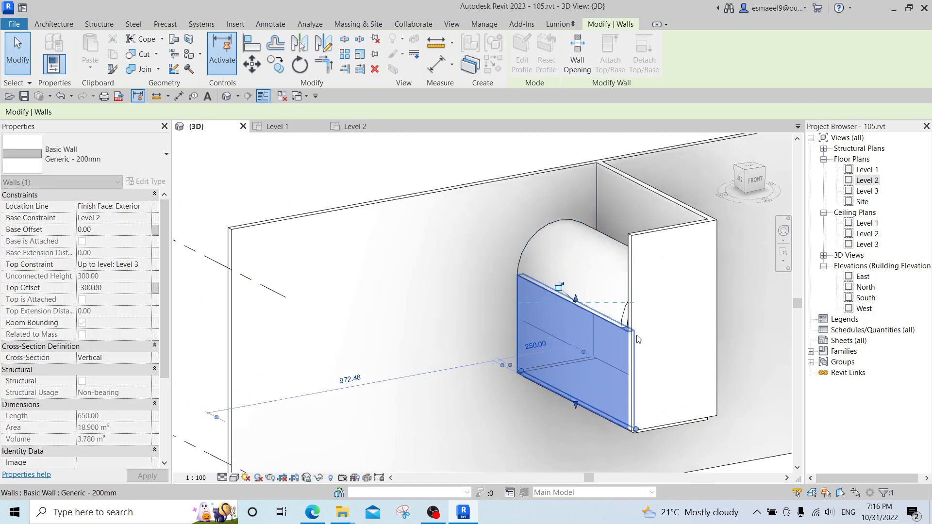
- Lower the top of the projecting slab's end wall to below the arched roof opening
click(669, 276)
drag(670, 222, 668, 326)
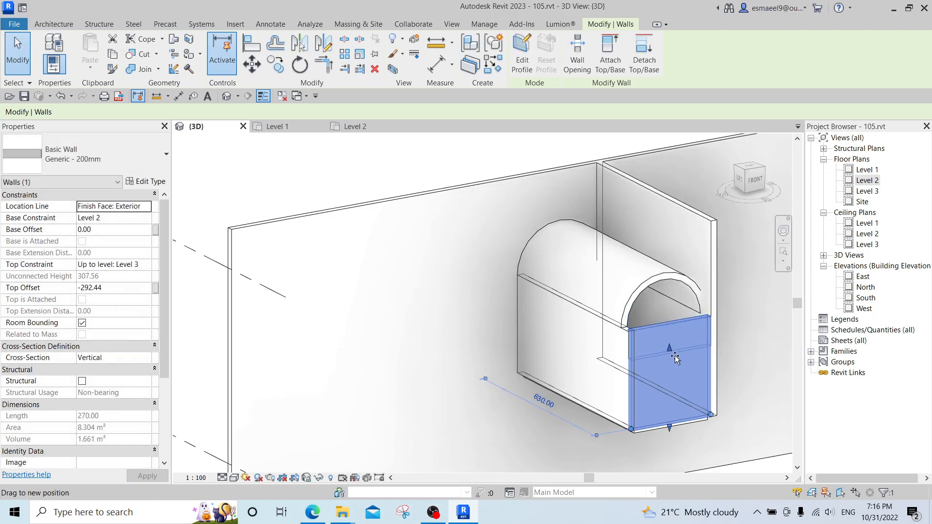
shift+middle_drag(668, 326, 665, 335)
scroll(665, 336, up, 3)
key(Escape)
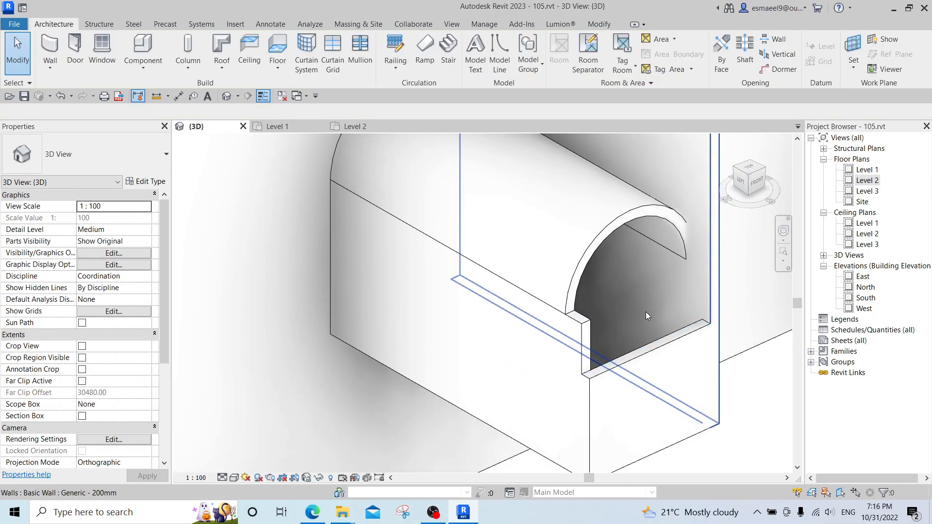
- Align the top of the end wall with the top of the near side wall
key(a)
key(l)
scroll(636, 308, up, 4)
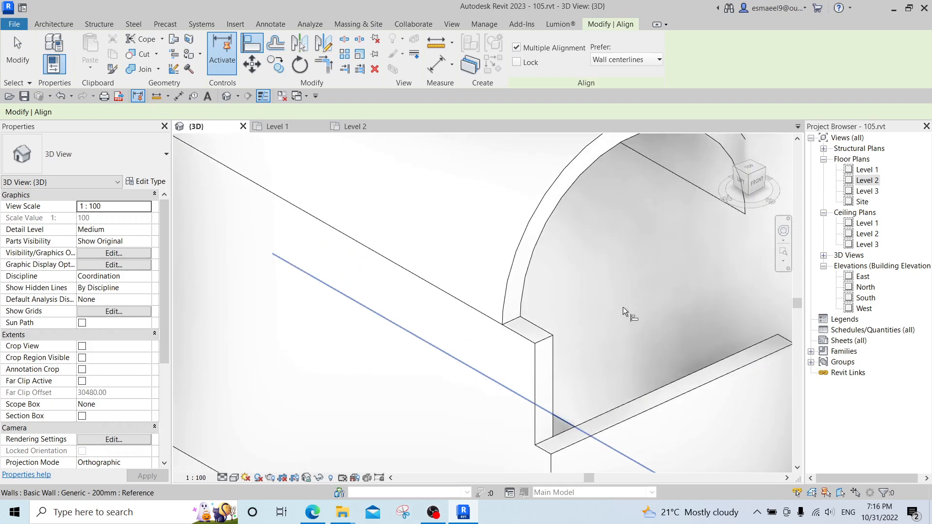
click(534, 329)
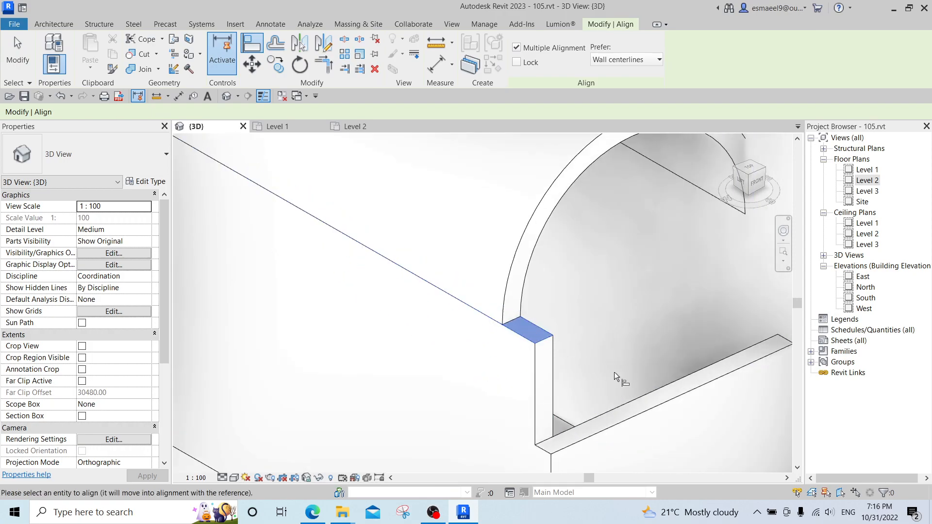
click(666, 394)
scroll(672, 386, down, 4)
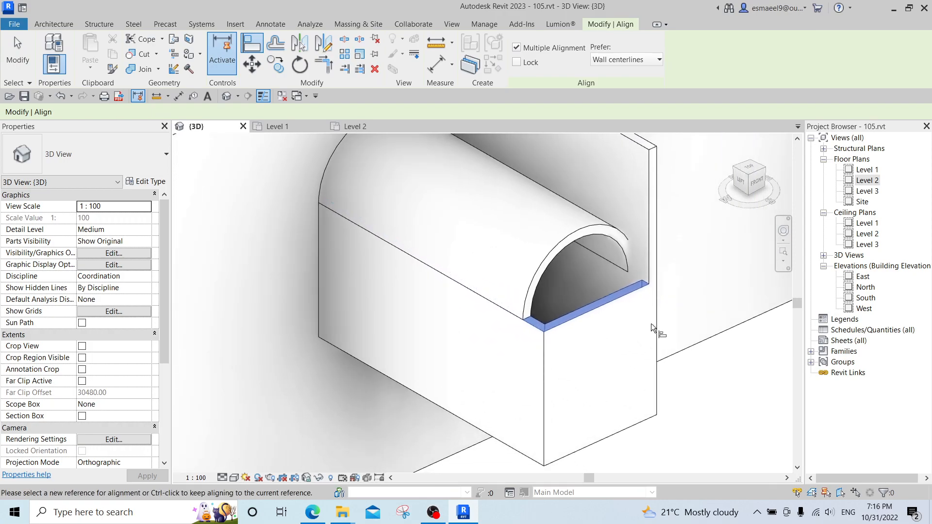
key(Escape)
key(Escape)
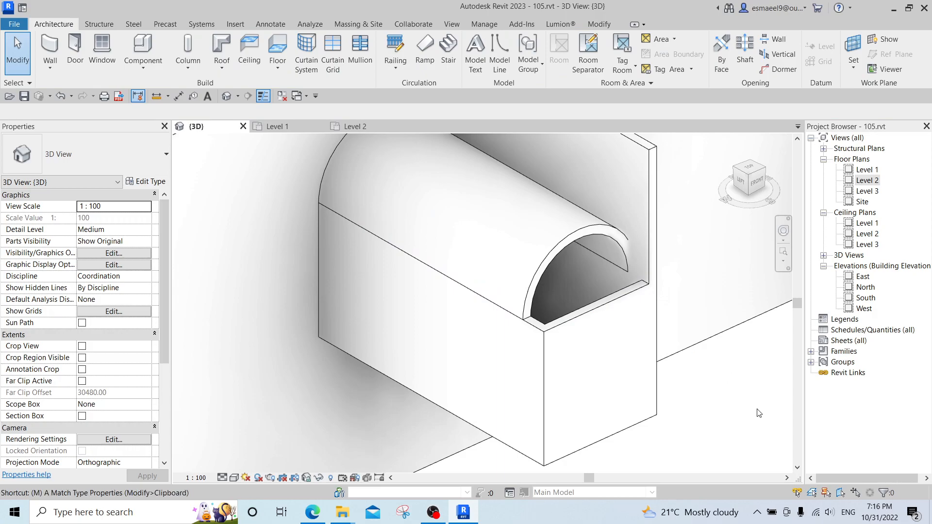
- Match the far side wall to the end wall's type properties with Match Type
key(a)
click(623, 334)
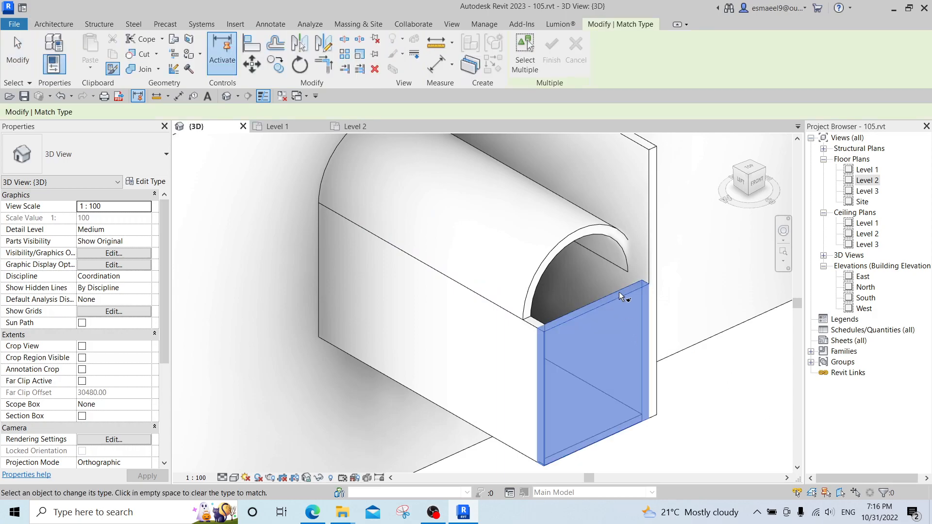
click(623, 199)
key(Escape)
key(Escape)
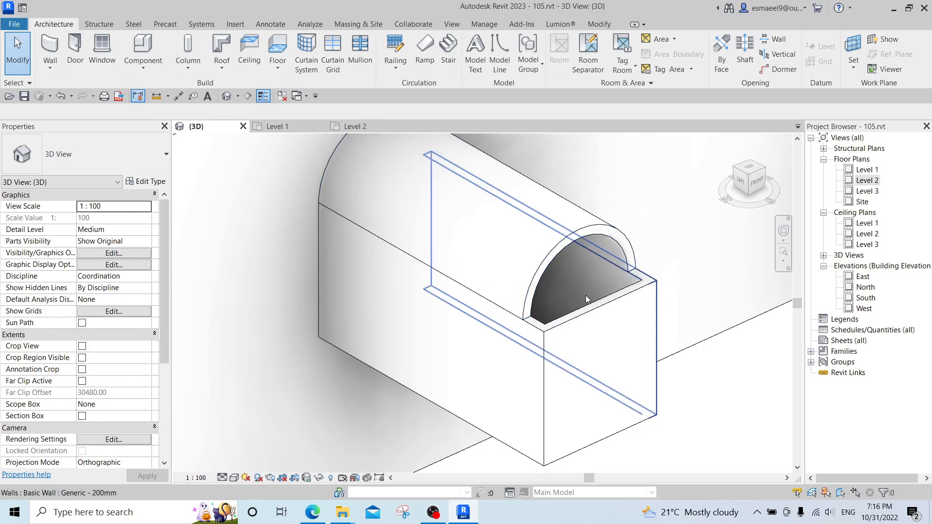
- Align the front end of the arched roof with the outer face of the end wall
key(l)
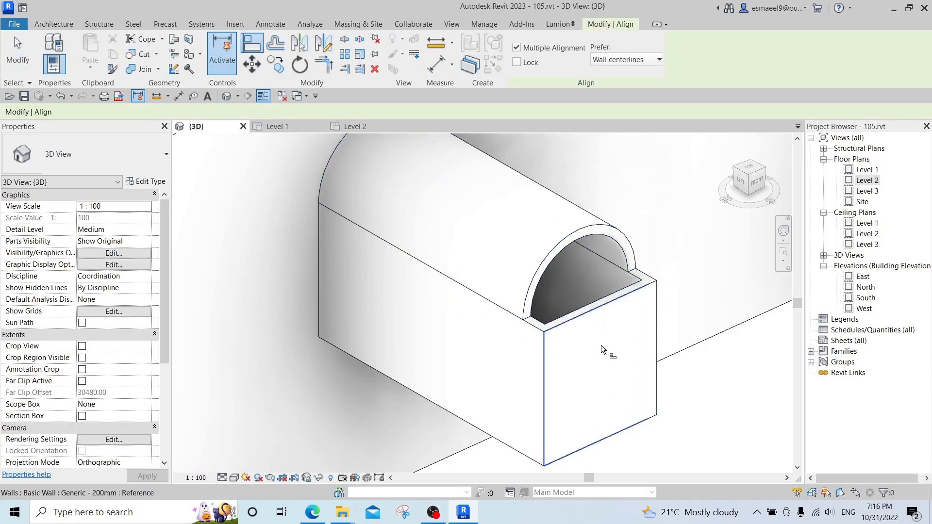
click(602, 346)
click(573, 235)
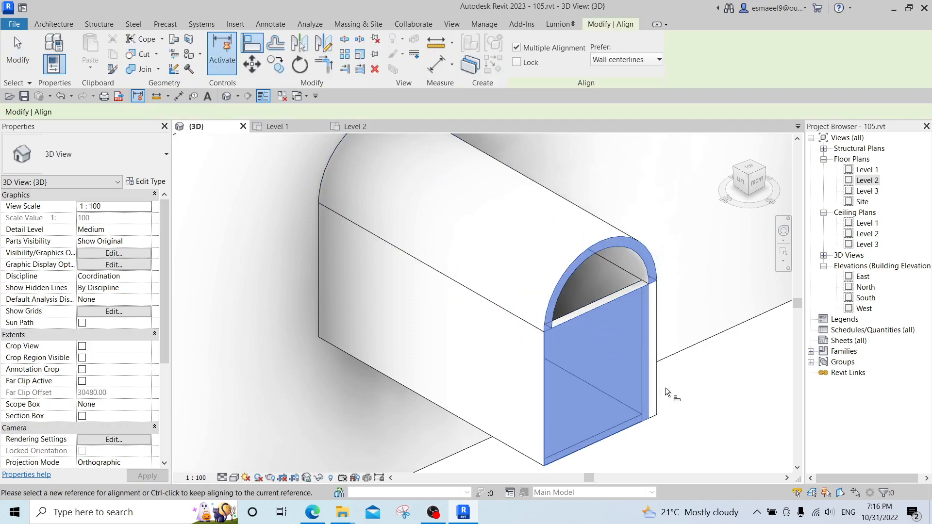
scroll(668, 391, down, 5)
key(Escape)
key(Escape)
- Browse the Entourage category of the Autodesk family library and close it without loading anything
shift+middle_drag(675, 396, 717, 253)
scroll(510, 344, down, 3)
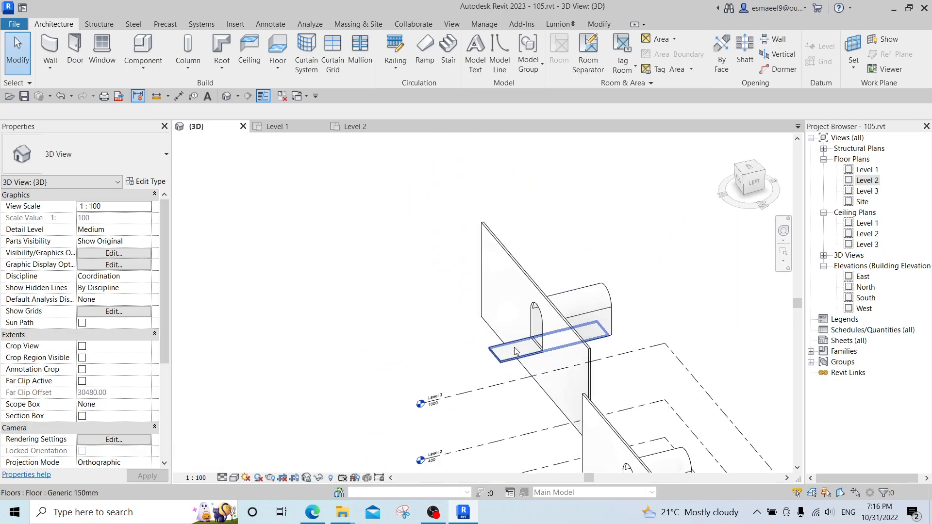
click(235, 24)
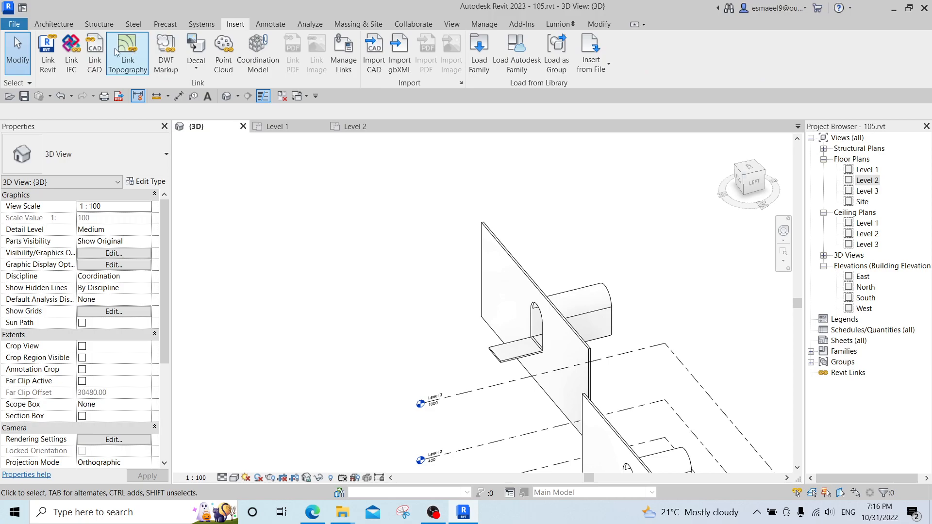
click(516, 49)
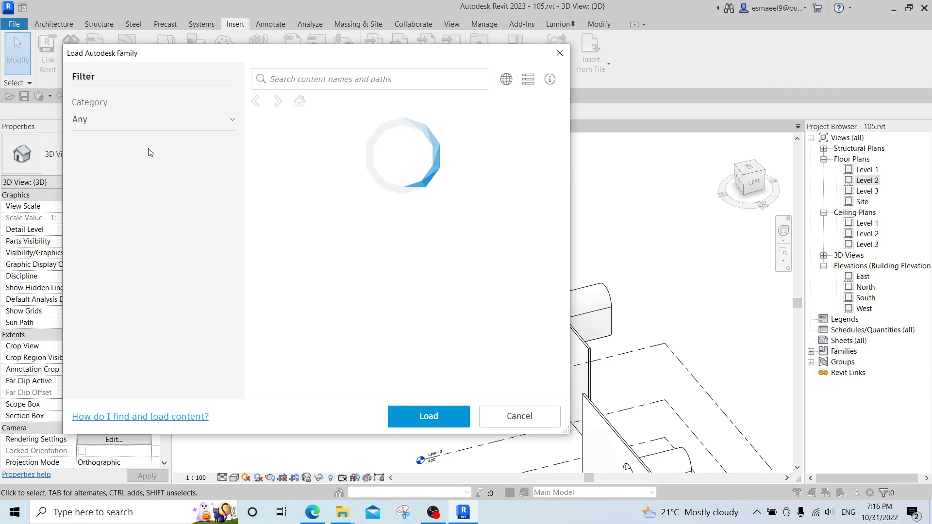
drag(182, 57, 365, 59)
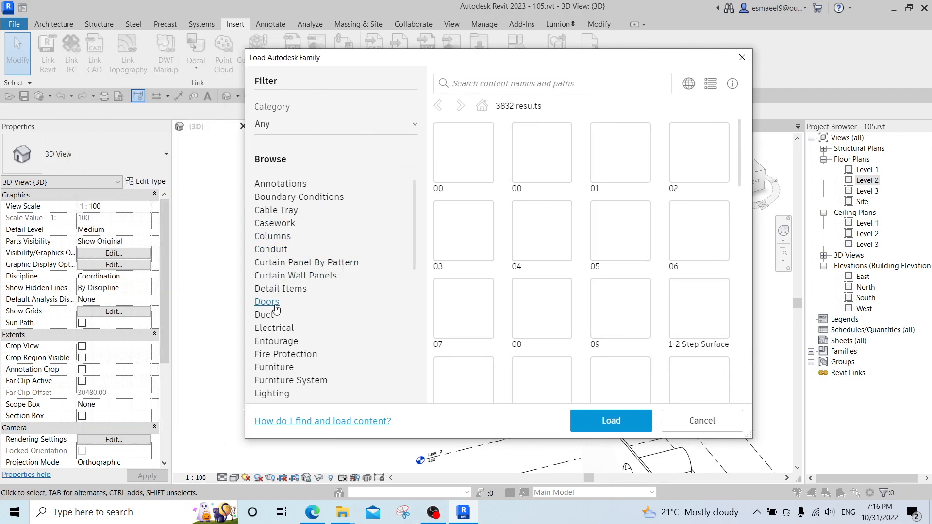
click(274, 342)
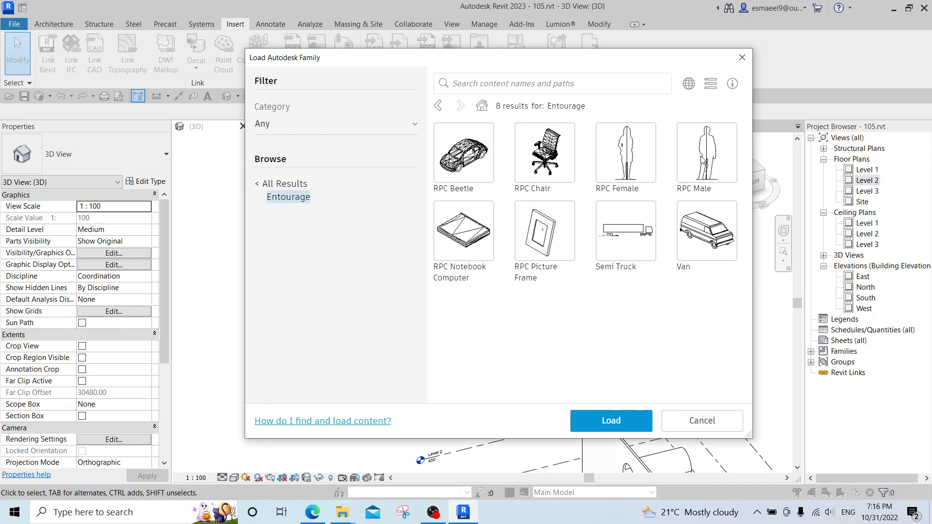
click(741, 59)
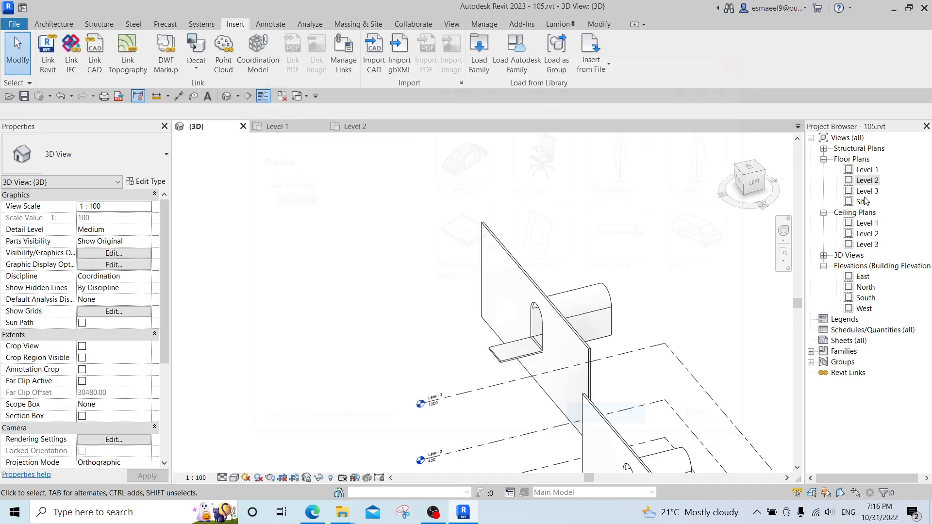
- In the Level 2 floor plan, place an RPC Male Dwayne component near the open outer end of the slab
double_click(868, 180)
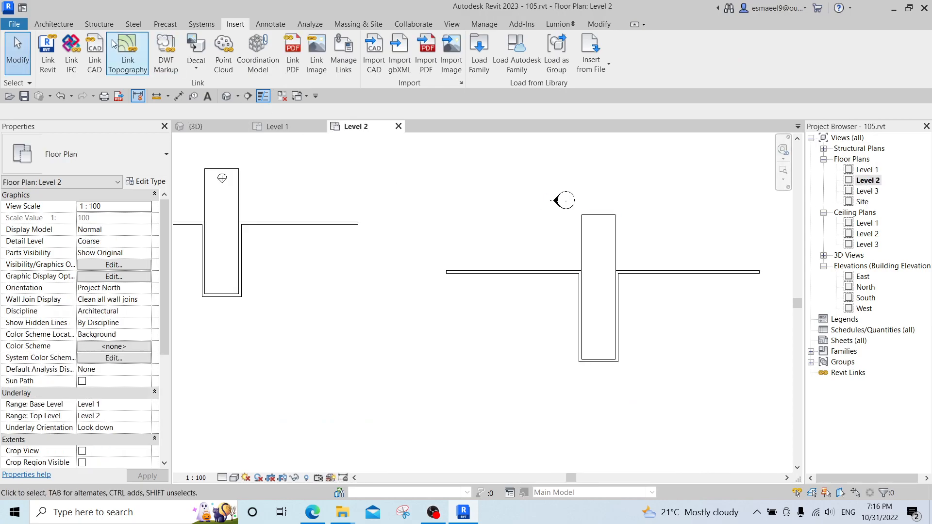
click(53, 23)
click(143, 49)
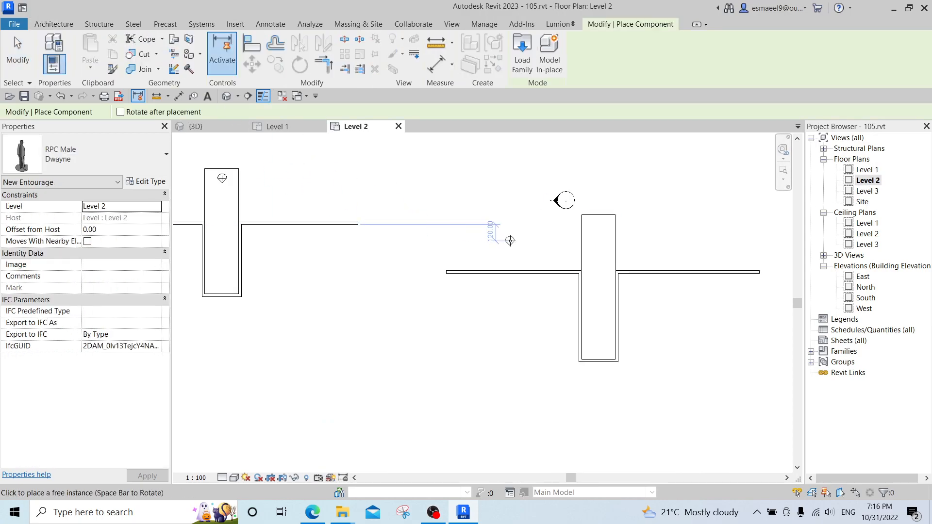
scroll(597, 235, up, 3)
click(587, 213)
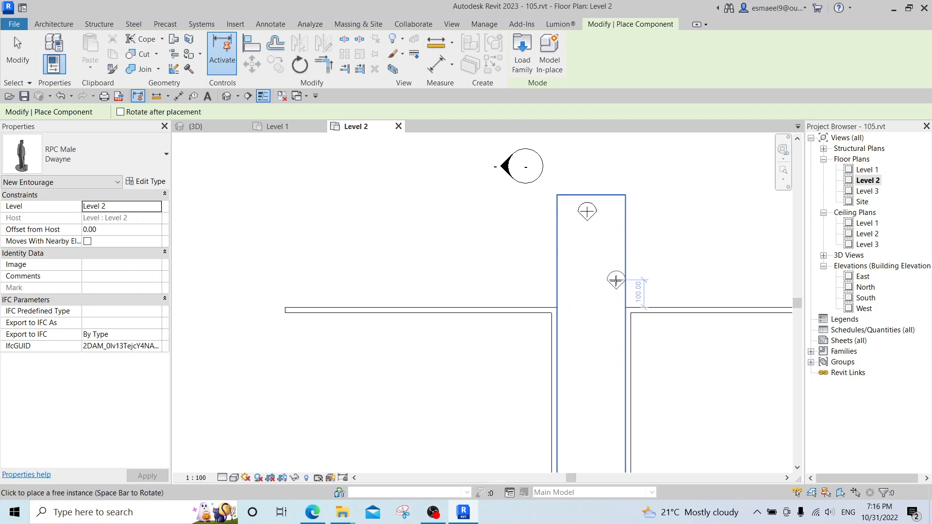
- Examine the placed figure, slab and arched opening from the back side in the 3D view
click(196, 127)
key(Escape)
scroll(499, 343, up, 4)
shift+middle_drag(546, 375, 281, 267)
scroll(688, 313, down, 2)
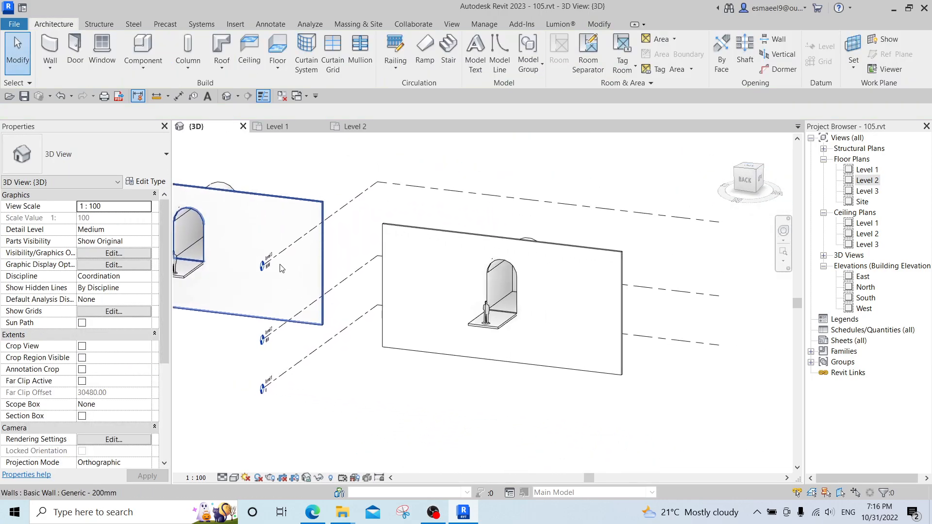
scroll(451, 315, up, 1)
scroll(551, 315, up, 2)
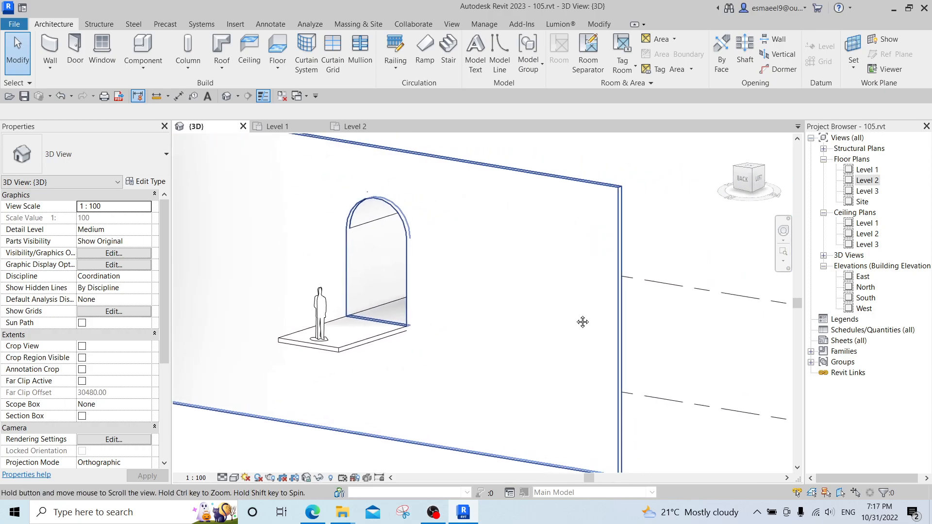
scroll(627, 316, down, 1)
scroll(623, 289, up, 3)
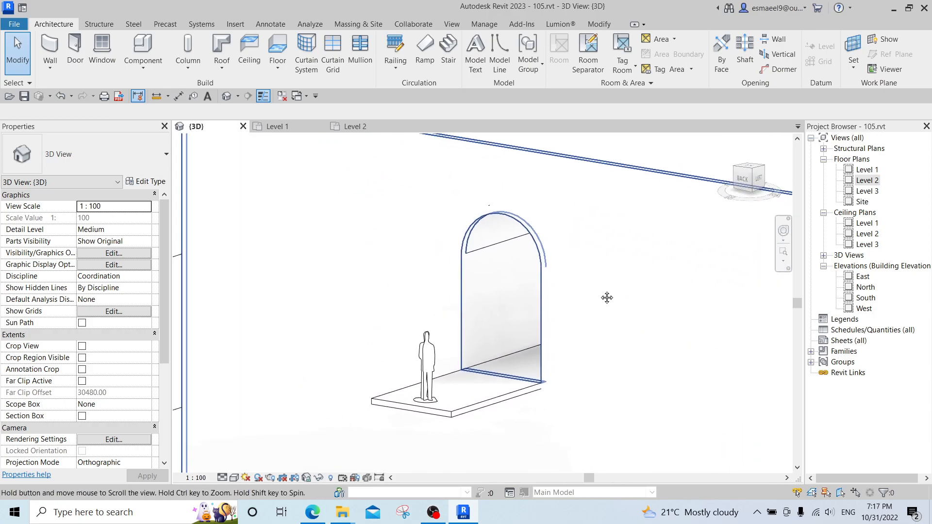